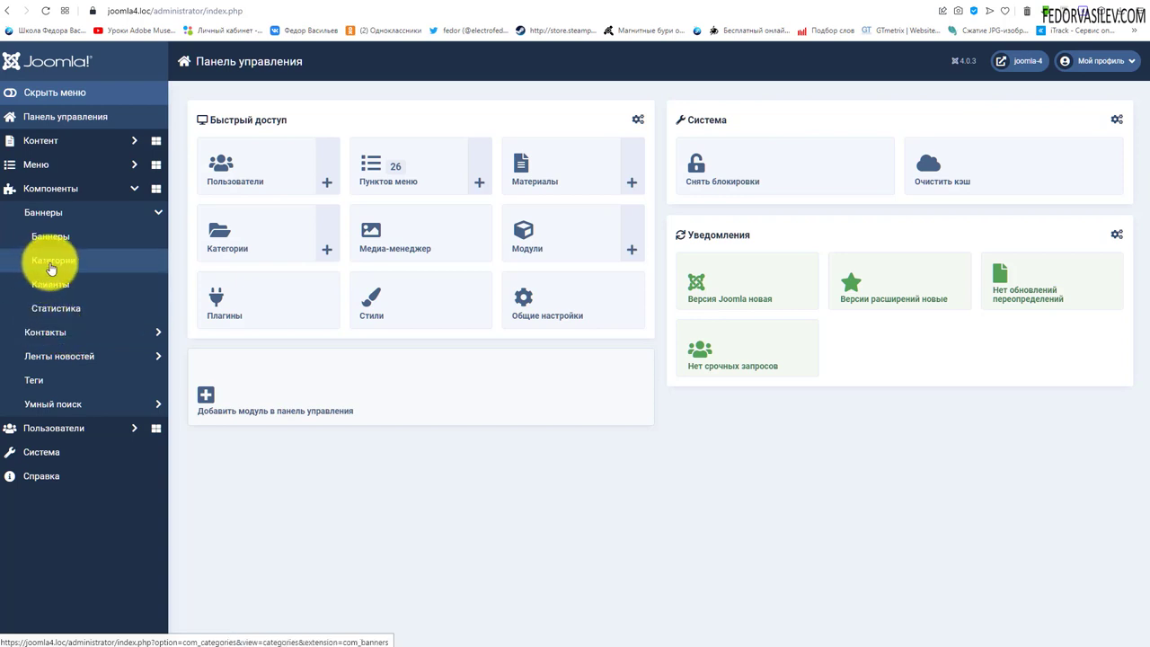
Open the list of banner categories
left_click(57, 213)
left_click(56, 216)
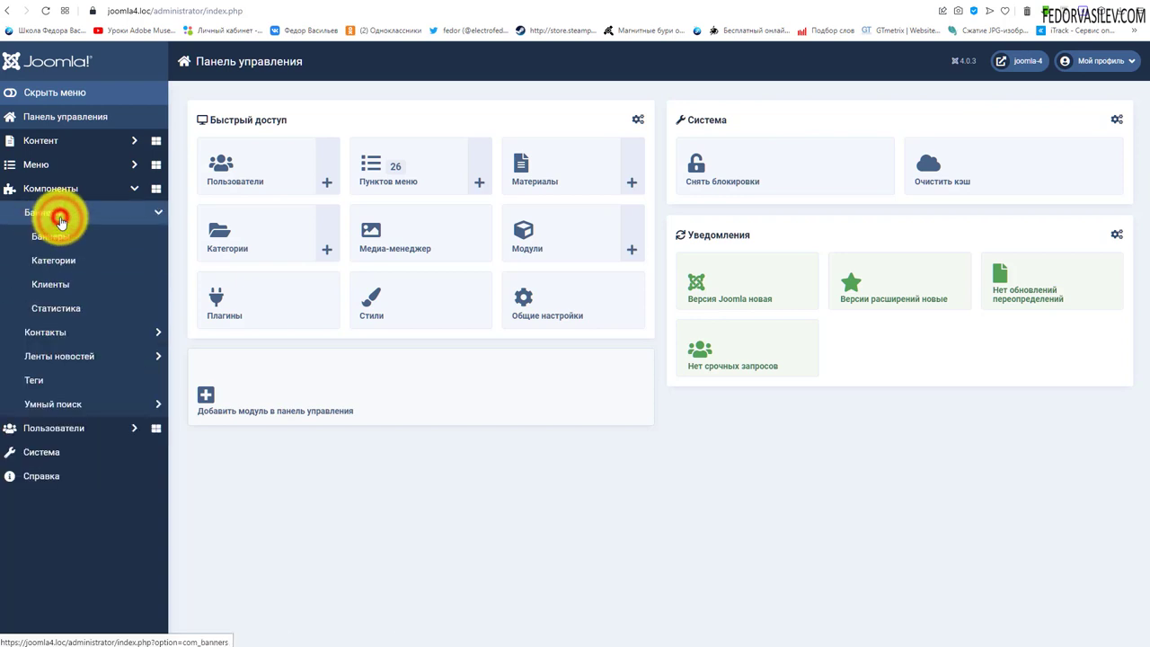
left_click(67, 262)
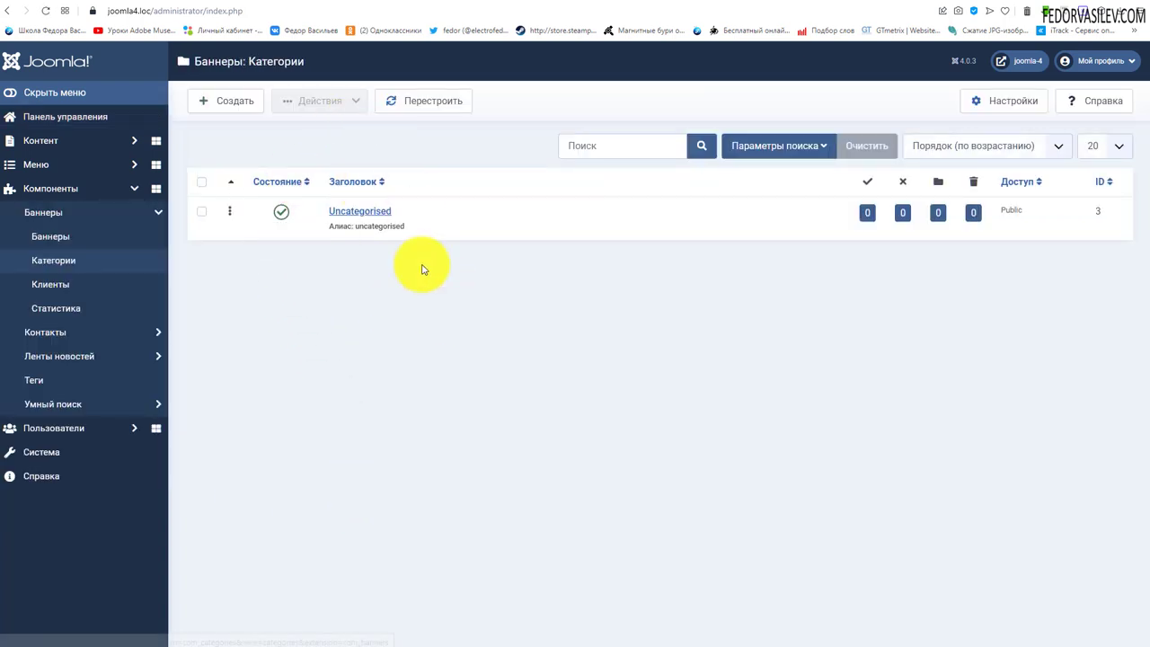
Inspect the title and alias of the existing Uncategorised banner category, and close it without changes
left_click(359, 212)
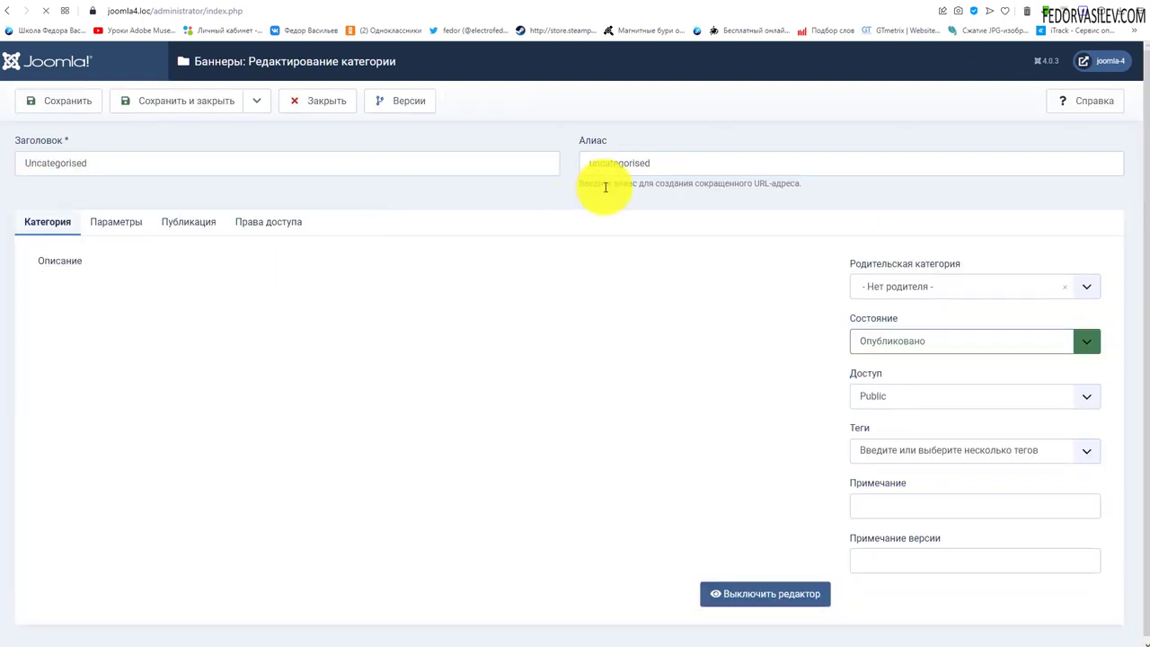
left_click_drag(674, 167, 129, 167)
double_click(116, 159)
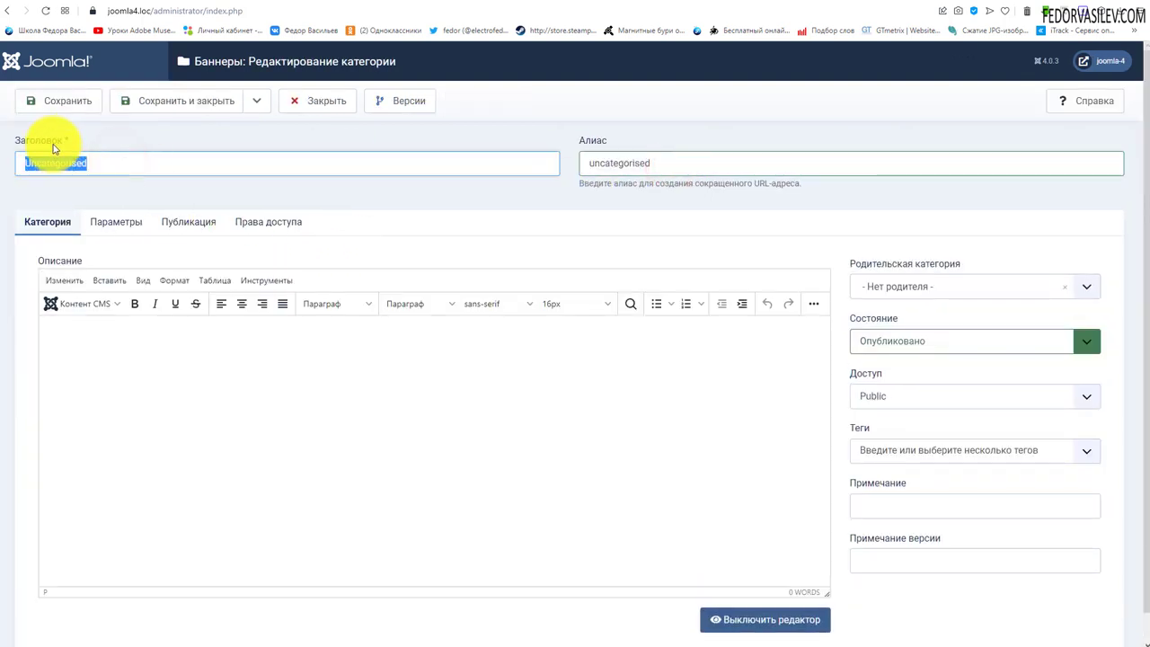
left_click(319, 101)
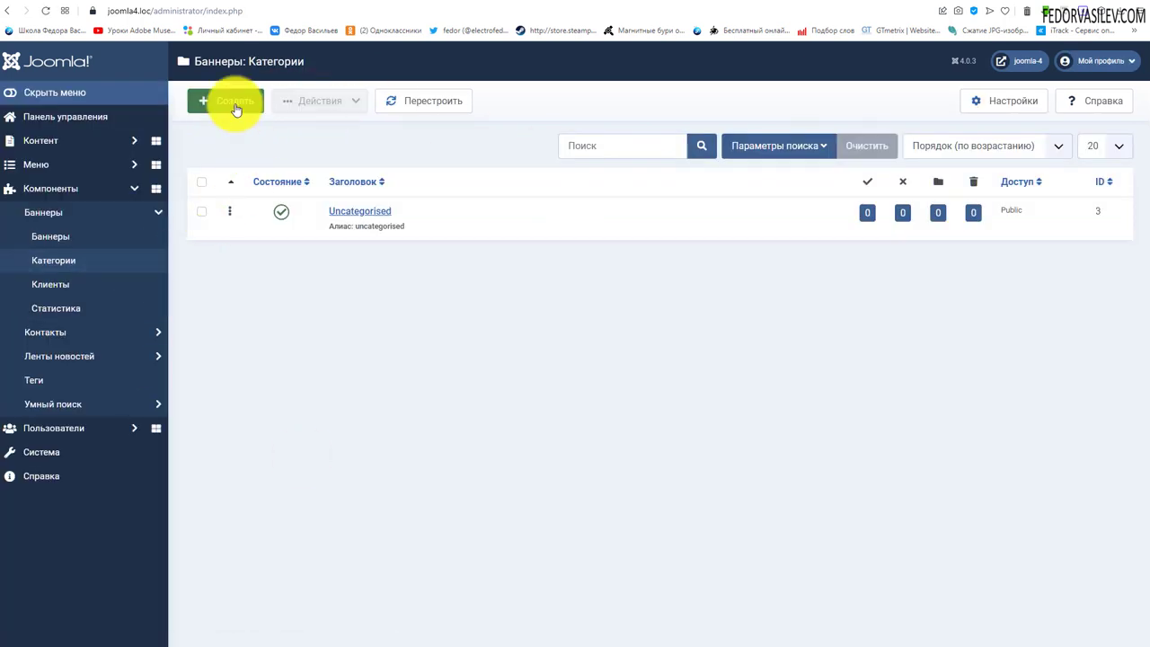
Start a new banner category with the title "категория-2"
left_click(236, 108)
left_click(142, 167)
type("категория-2")
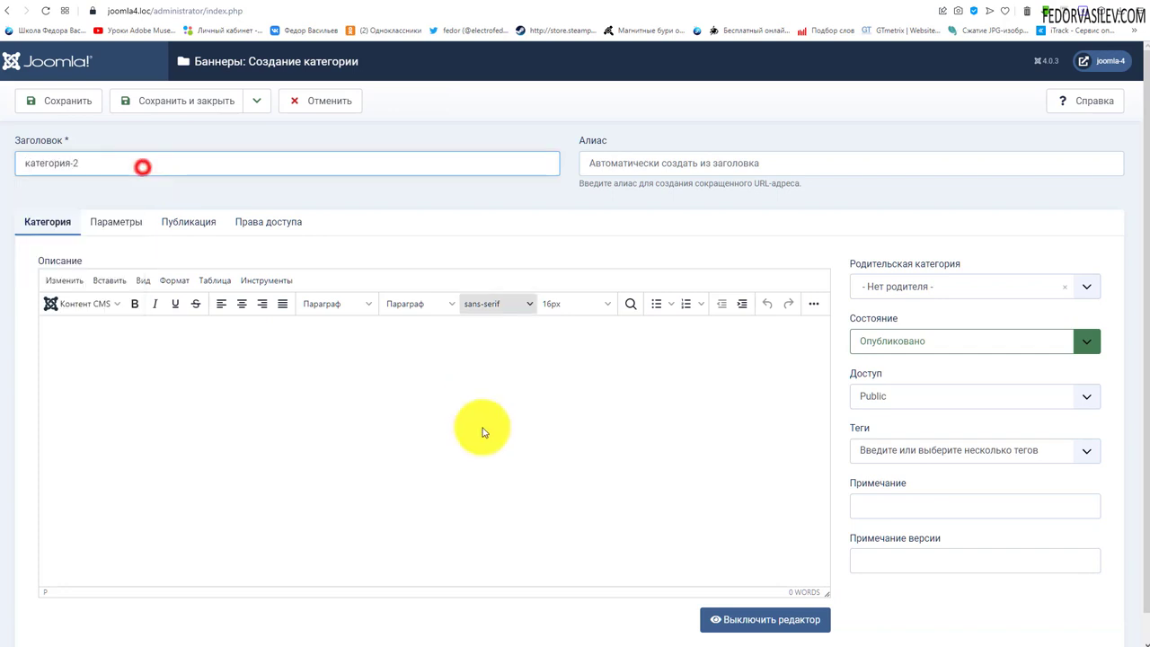
Review the new category's parameters, publishing and permission settings, and save and close it
scroll(516, 476, "down", 1)
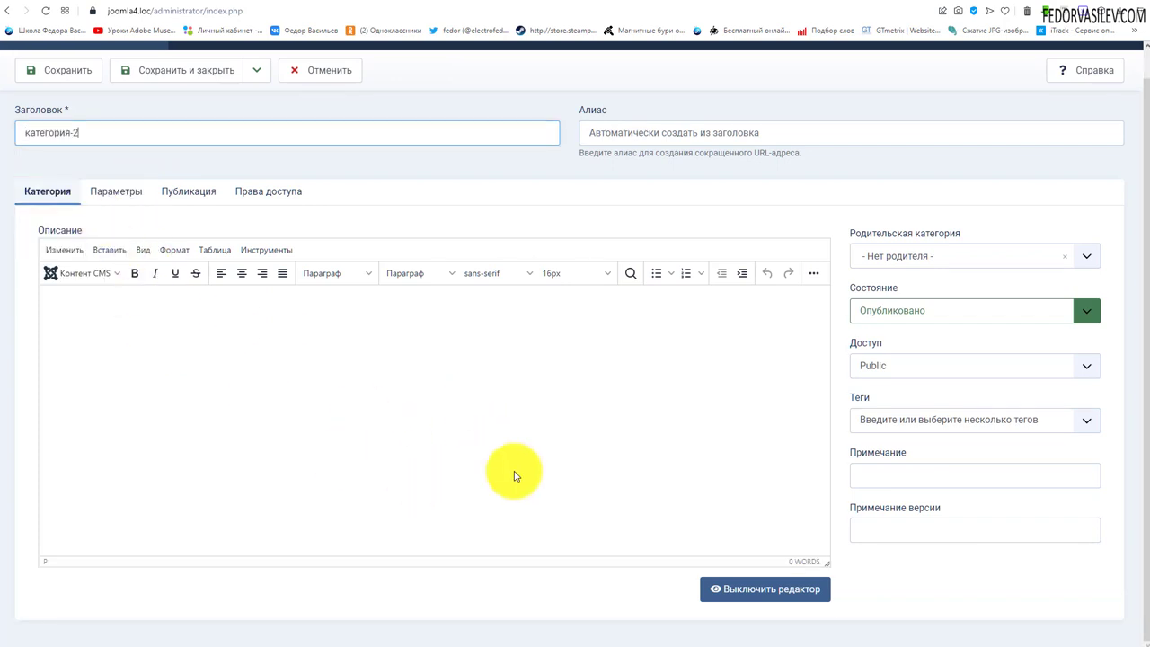
scroll(314, 377, "up", 1)
left_click(118, 221)
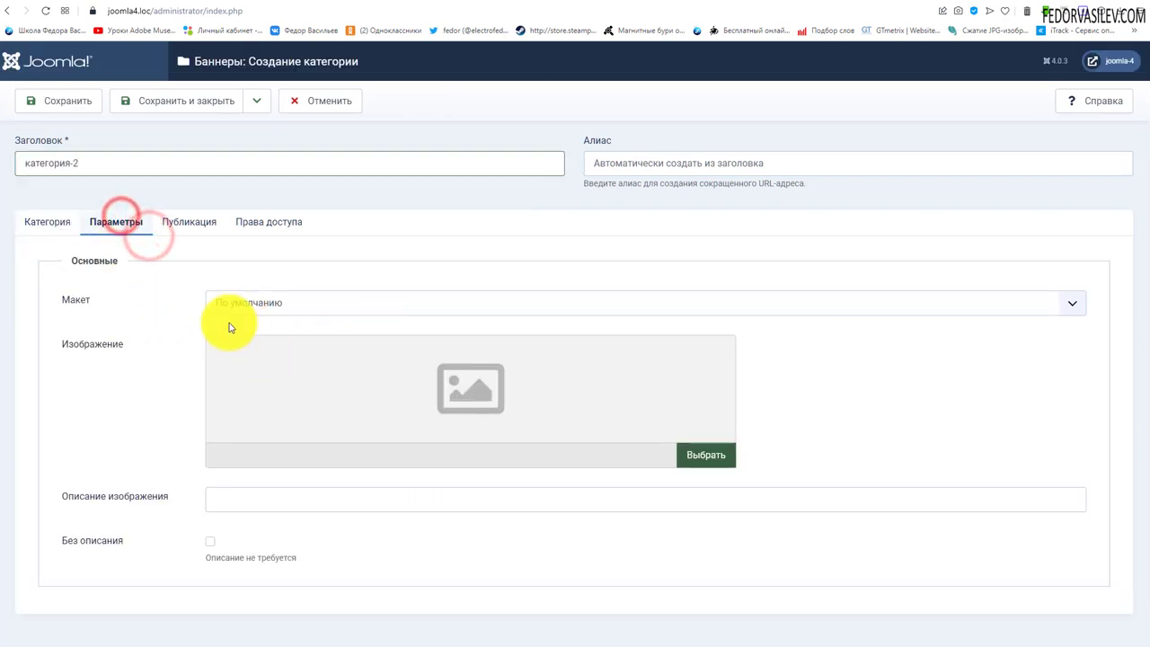
left_click(184, 222)
left_click(272, 222)
left_click(48, 221)
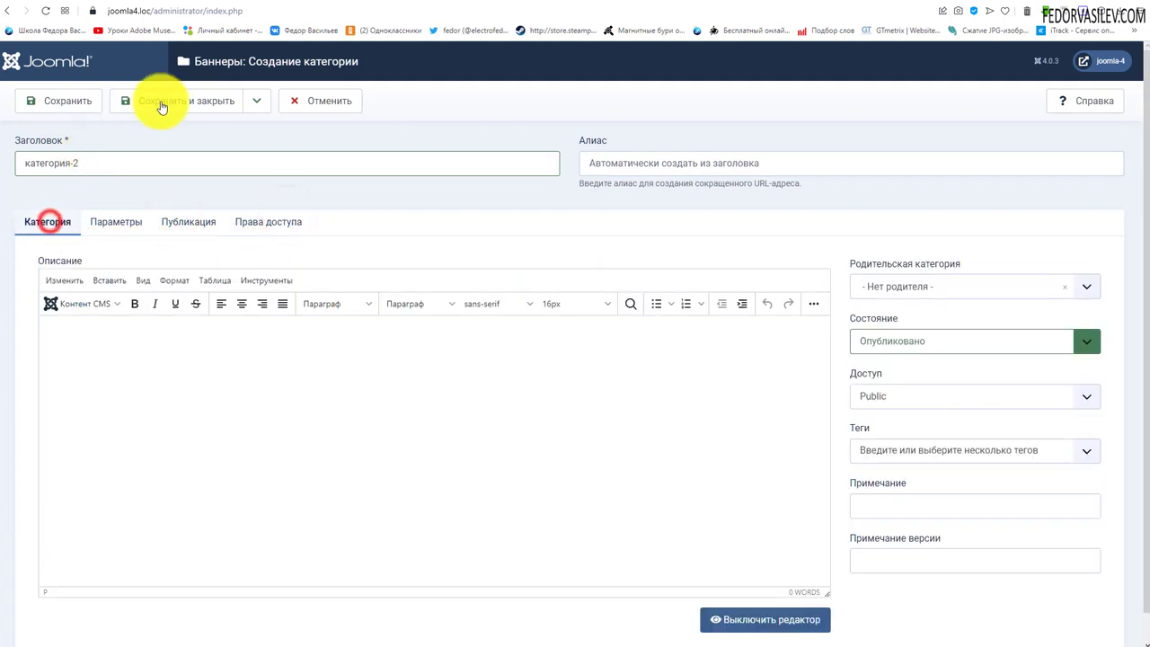
left_click(162, 103)
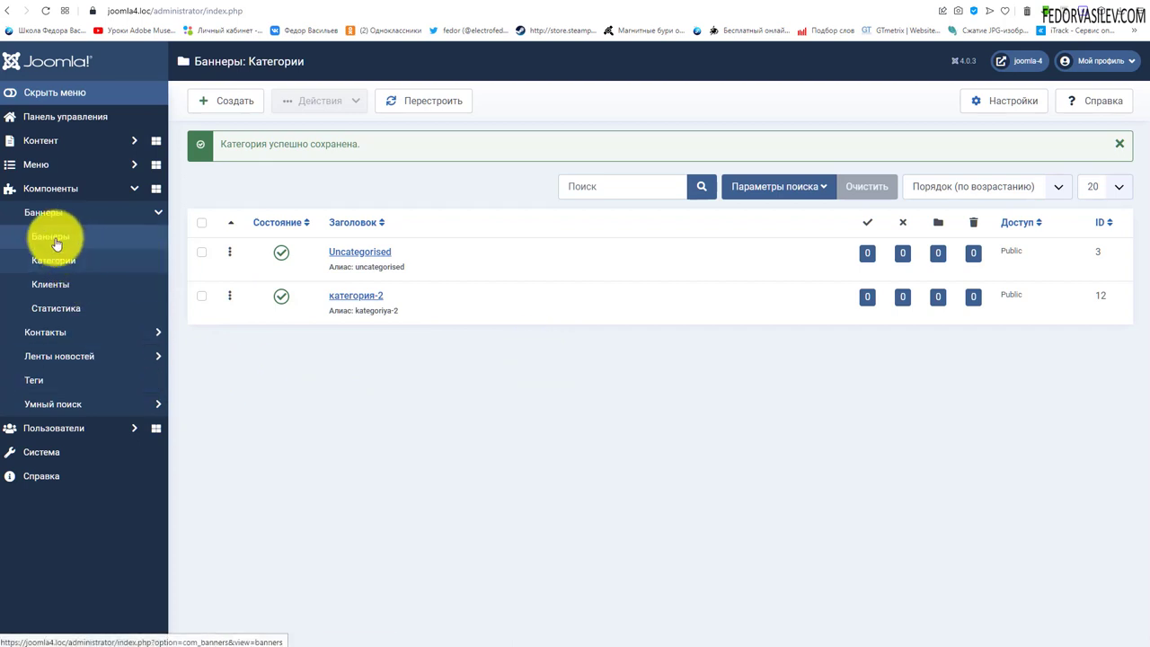
Switch to the site's front page and look over its articles and side modules
left_click(197, 4)
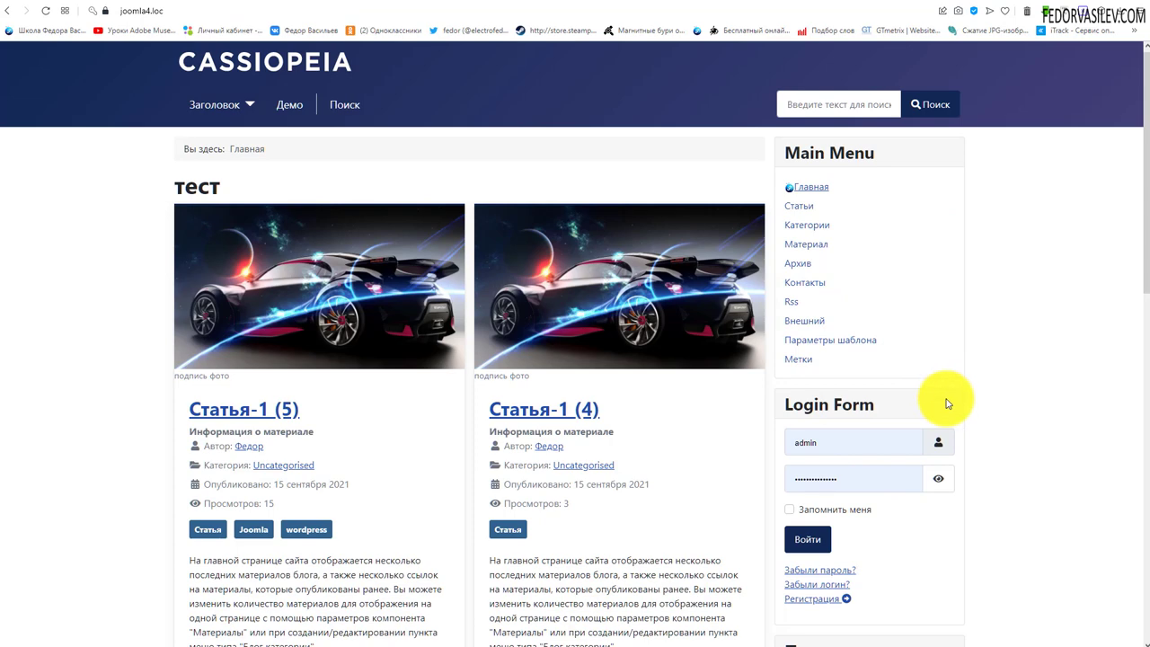
scroll(947, 404, "down", 3)
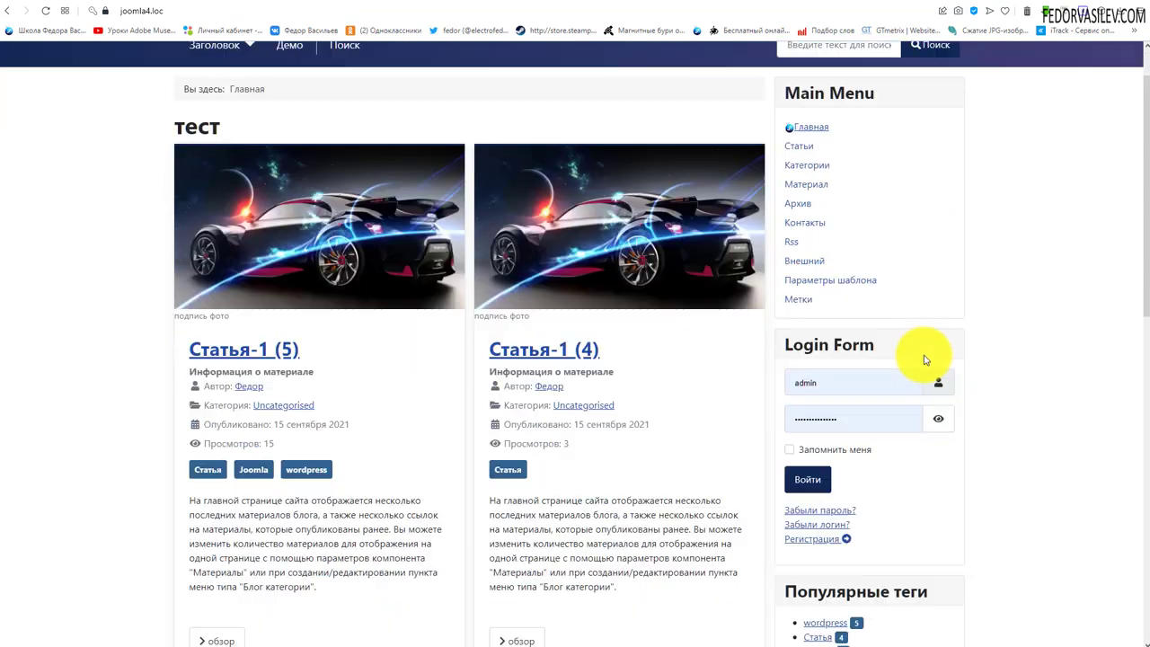
scroll(926, 358, "up", 2)
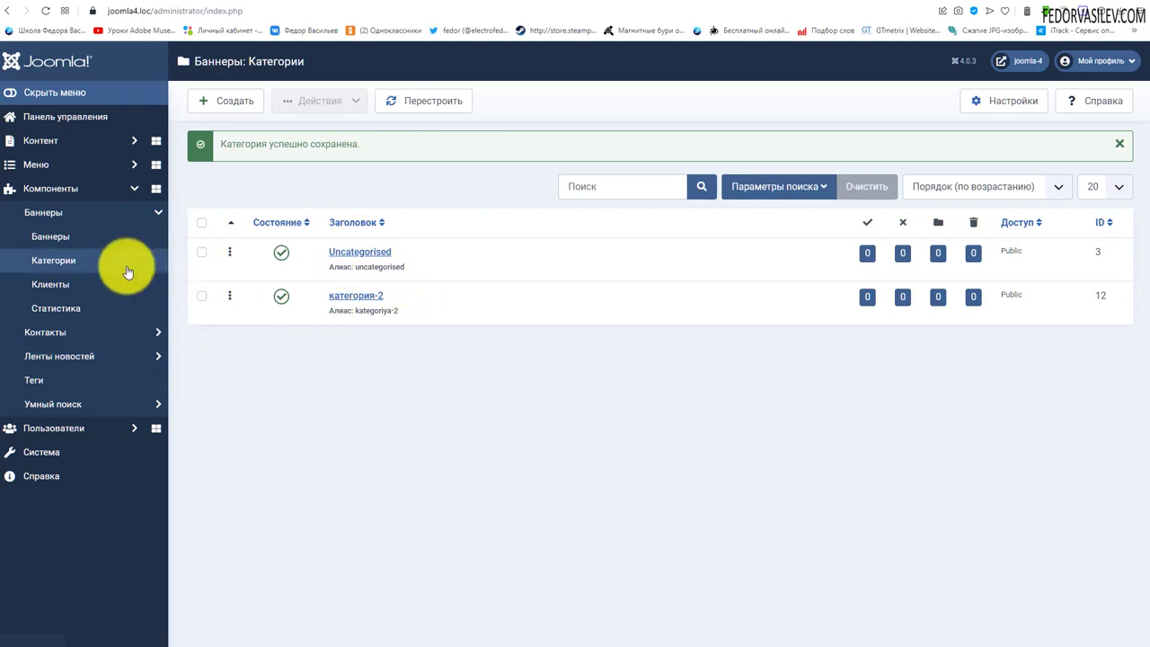
Start a new banner client and enter the client's first name as its title
left_click(41, 289)
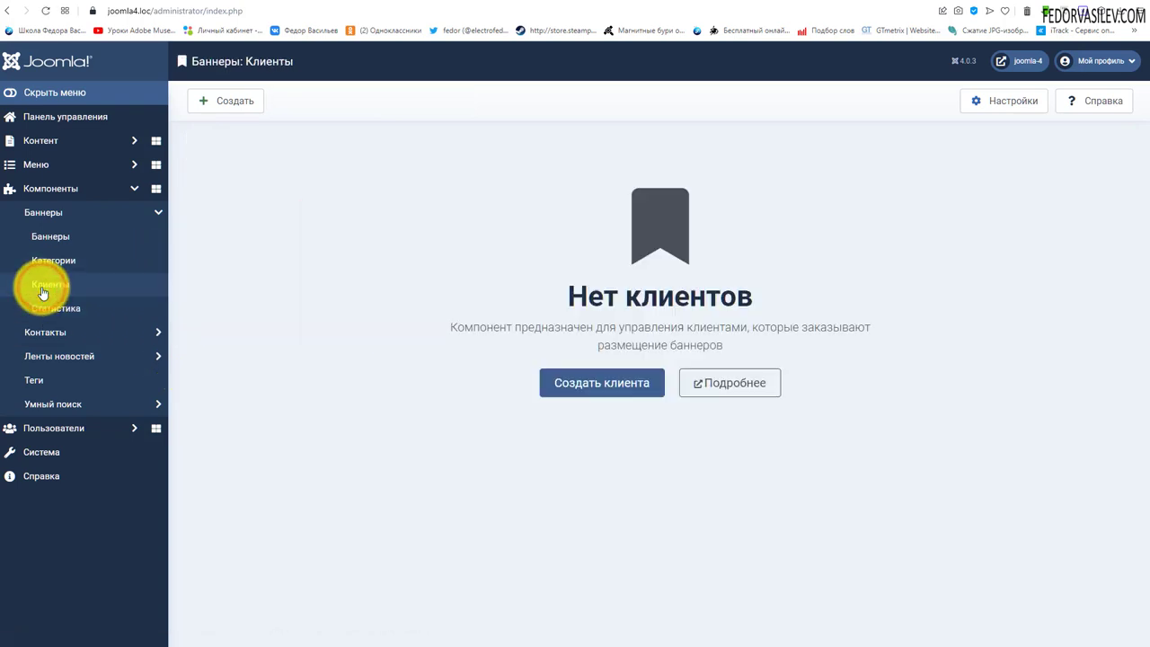
left_click(192, 104)
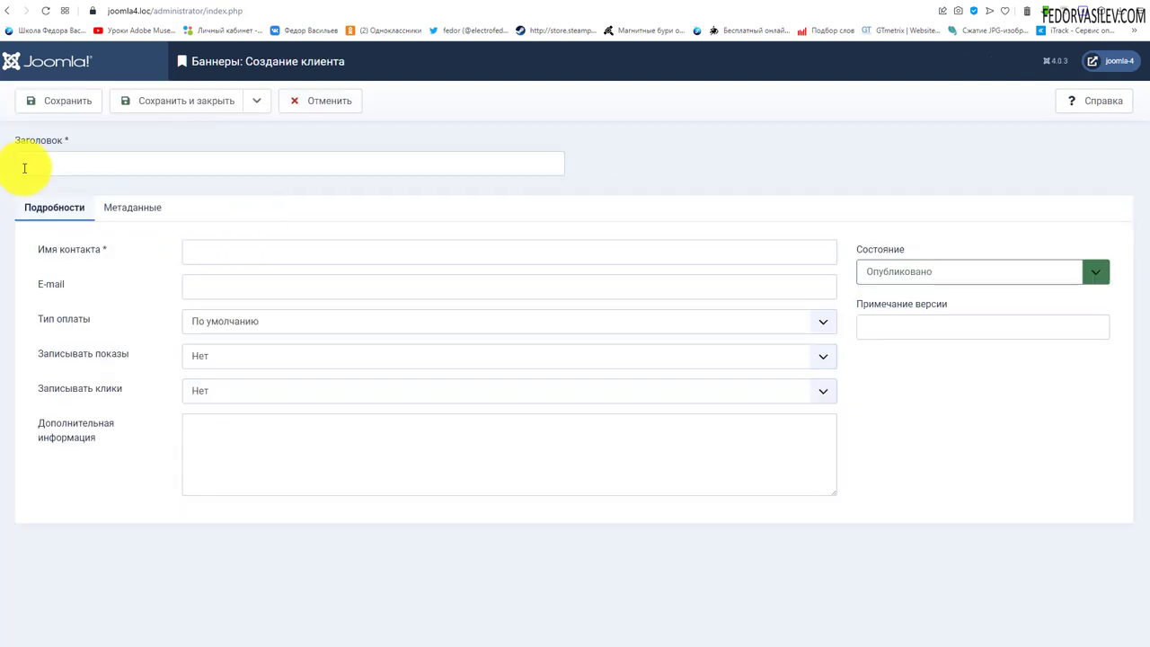
left_click(25, 167)
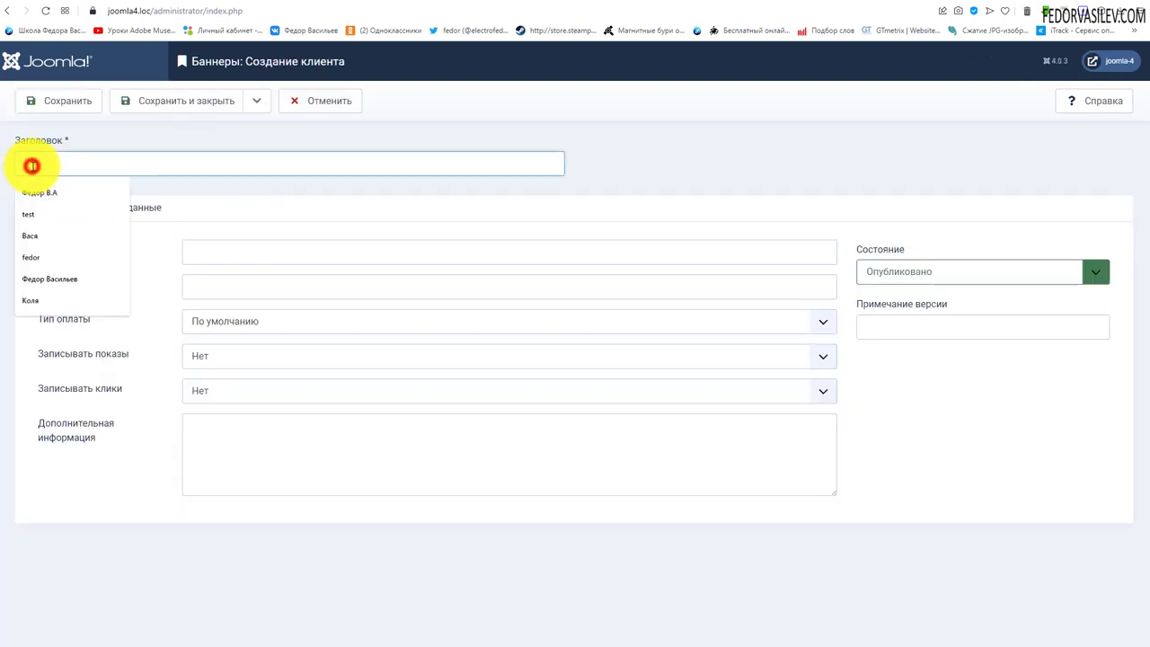
left_click(45, 240)
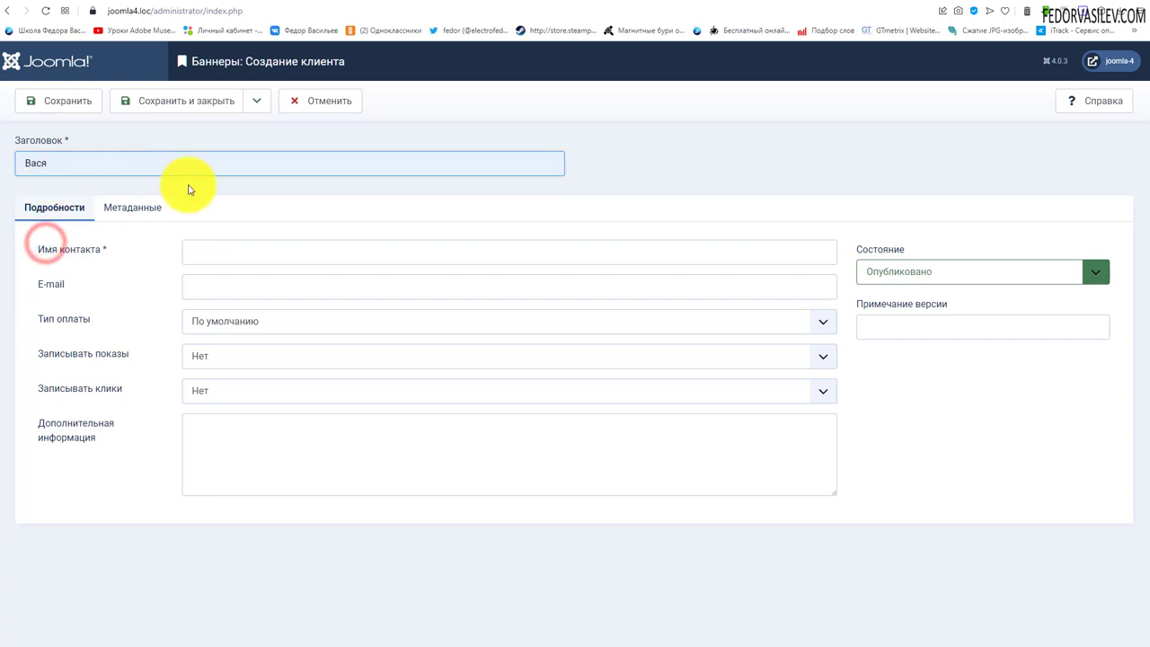
Reuse the client's title as the contact name and fill in the contact's e-mail
left_click_drag(70, 161, 3, 173)
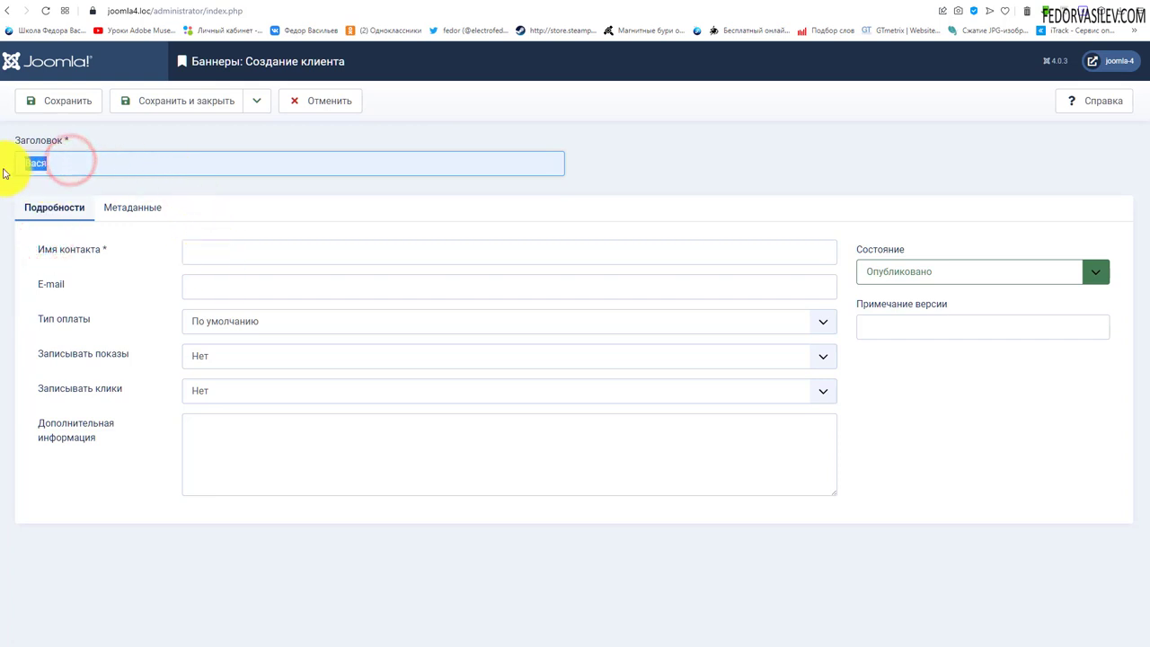
left_click(226, 249)
type("Вася")
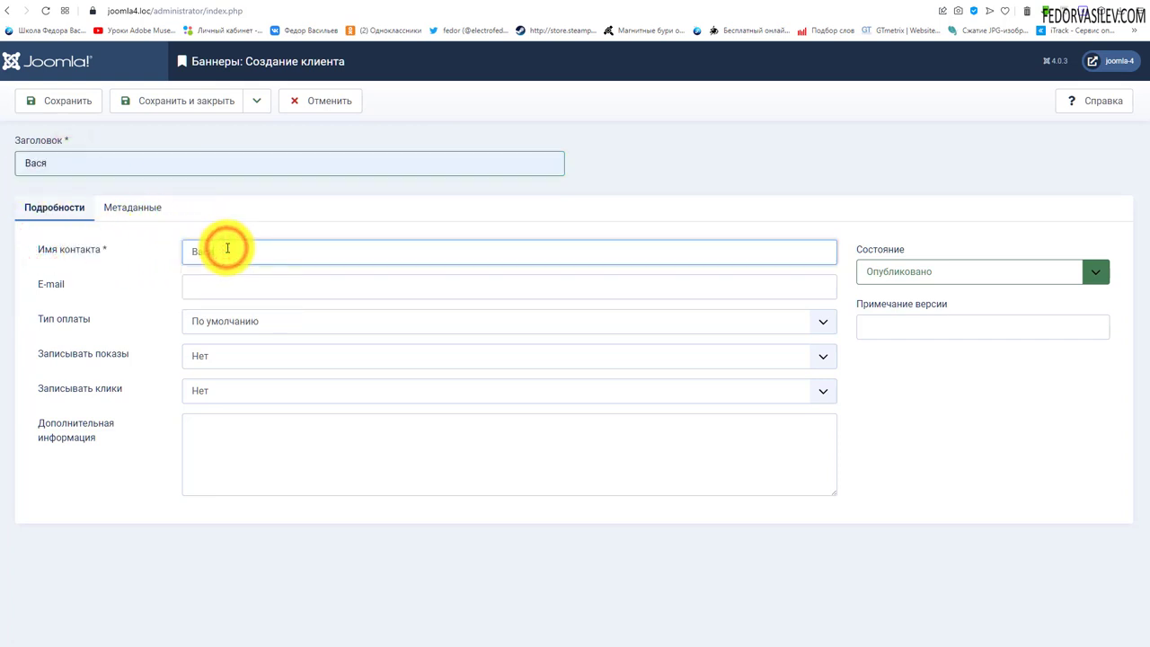
left_click(243, 285)
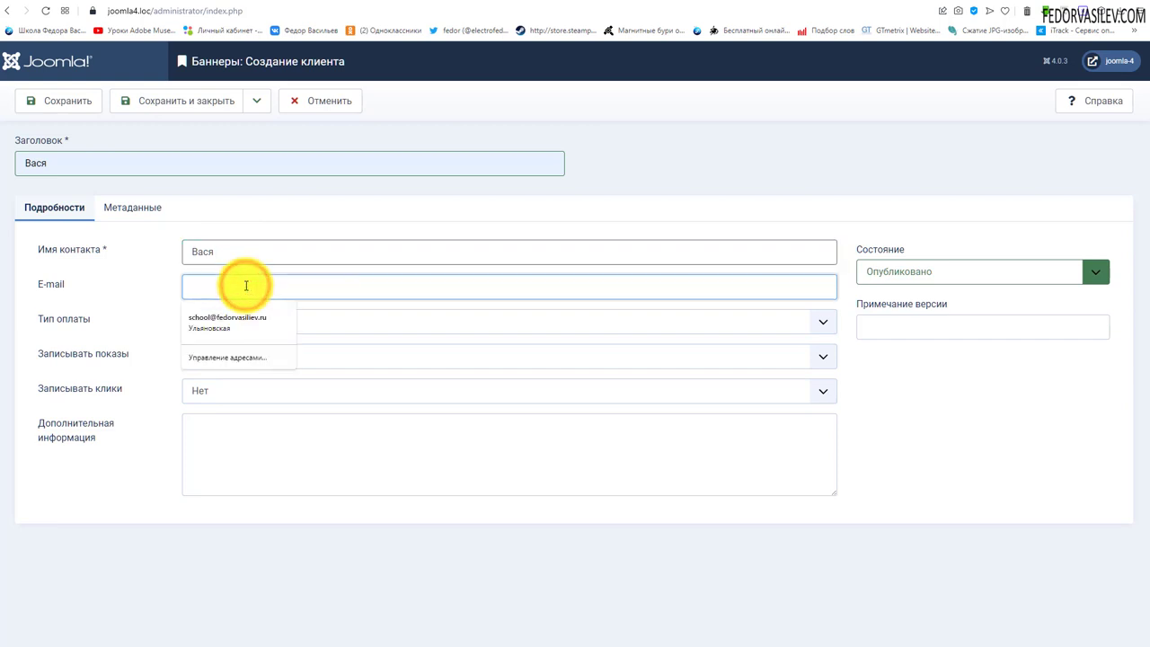
type("fedo")
left_click(220, 316)
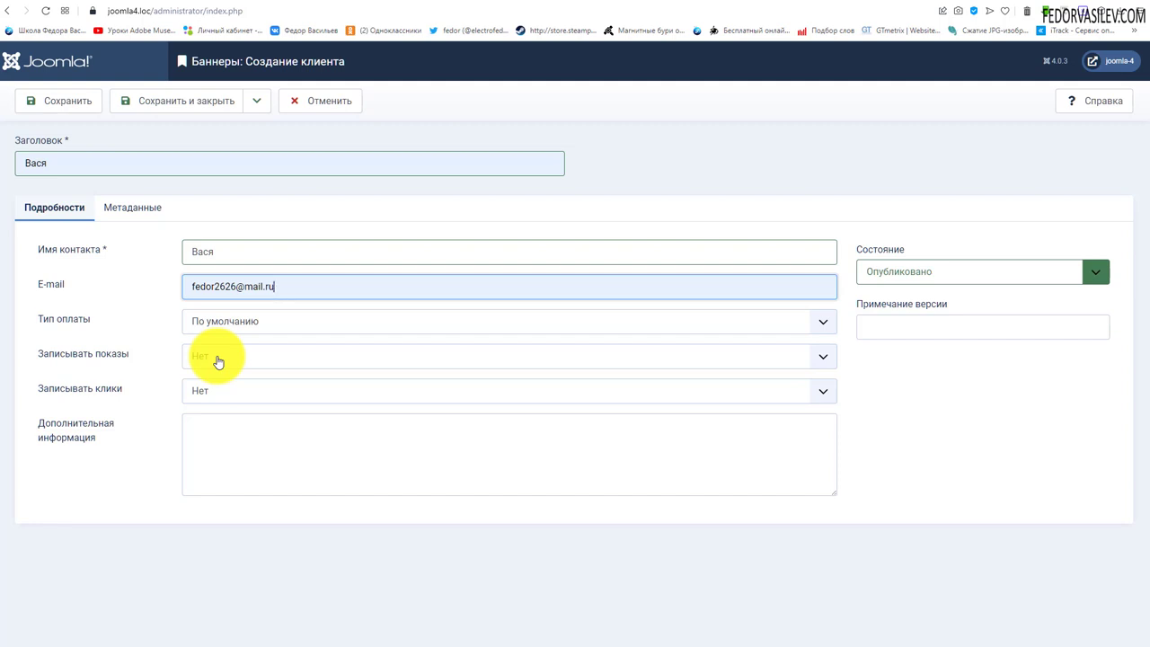
Set the client's payment type to "Каждый месяц" and turn on recording of both impressions and clicks ("Да")
left_click(185, 324)
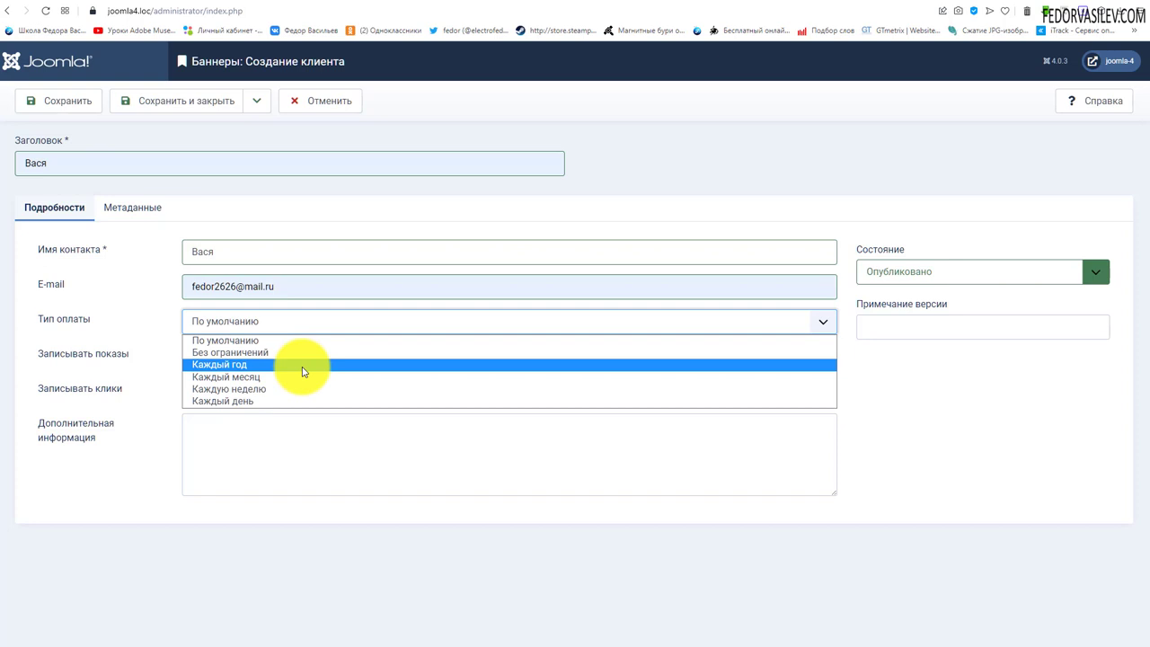
left_click(266, 376)
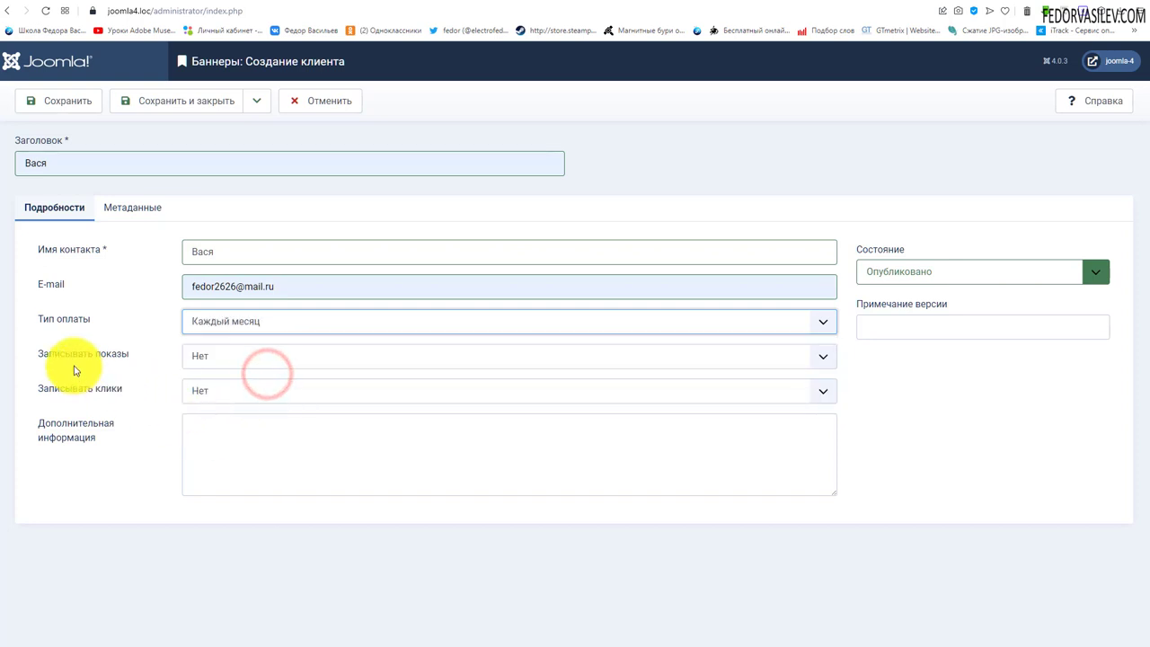
left_click(229, 364)
left_click(224, 398)
left_click(223, 391)
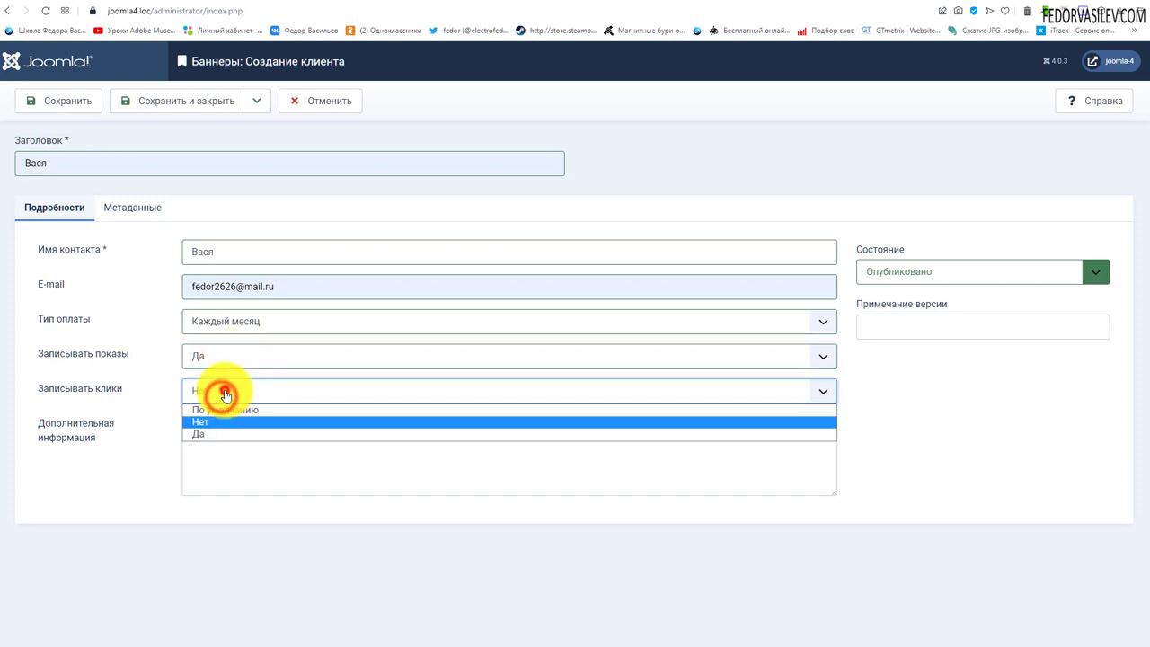
left_click(230, 435)
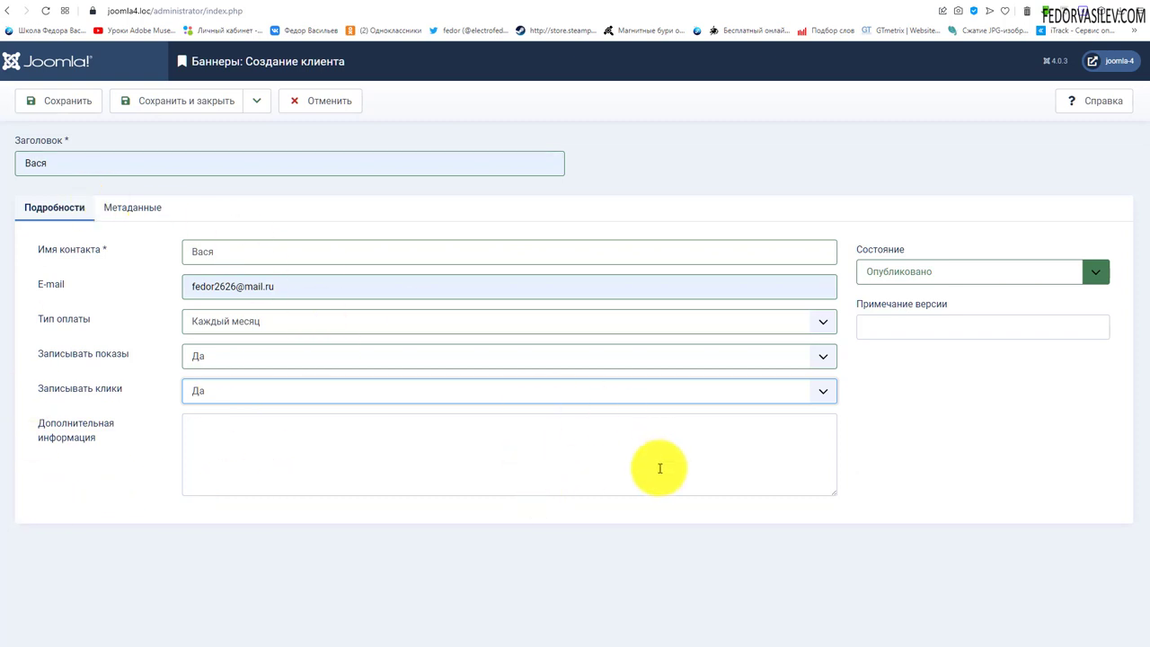
Enable the use of an own prefix ("Использовать свой префикс") in the client's metadata
left_click(291, 454)
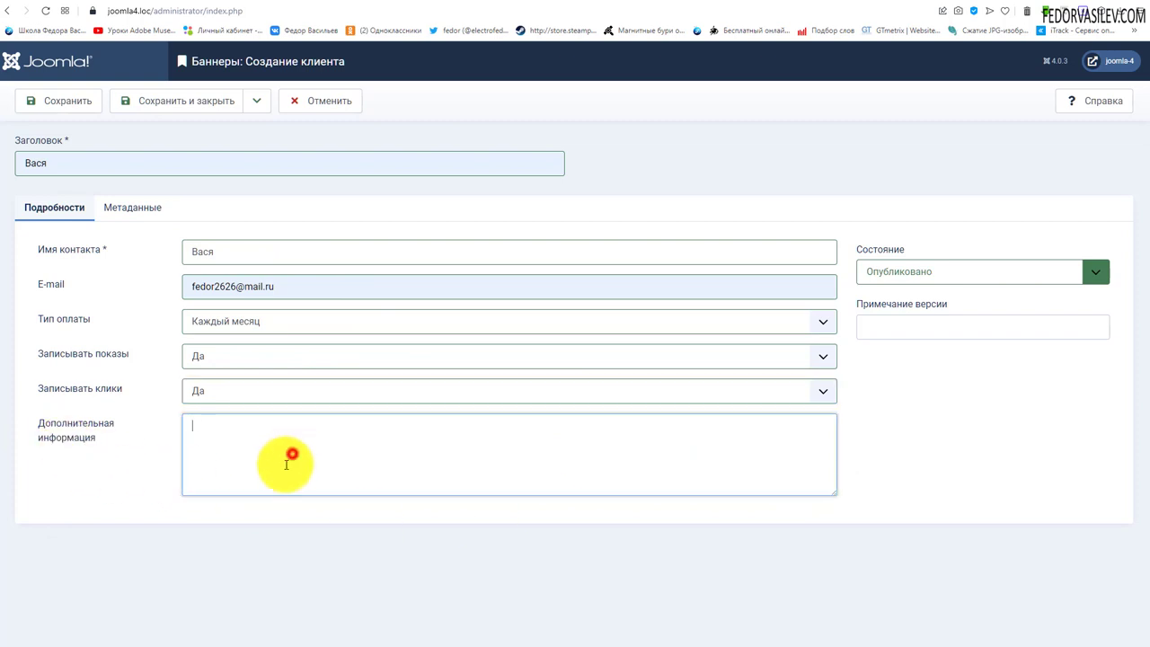
left_click(131, 214)
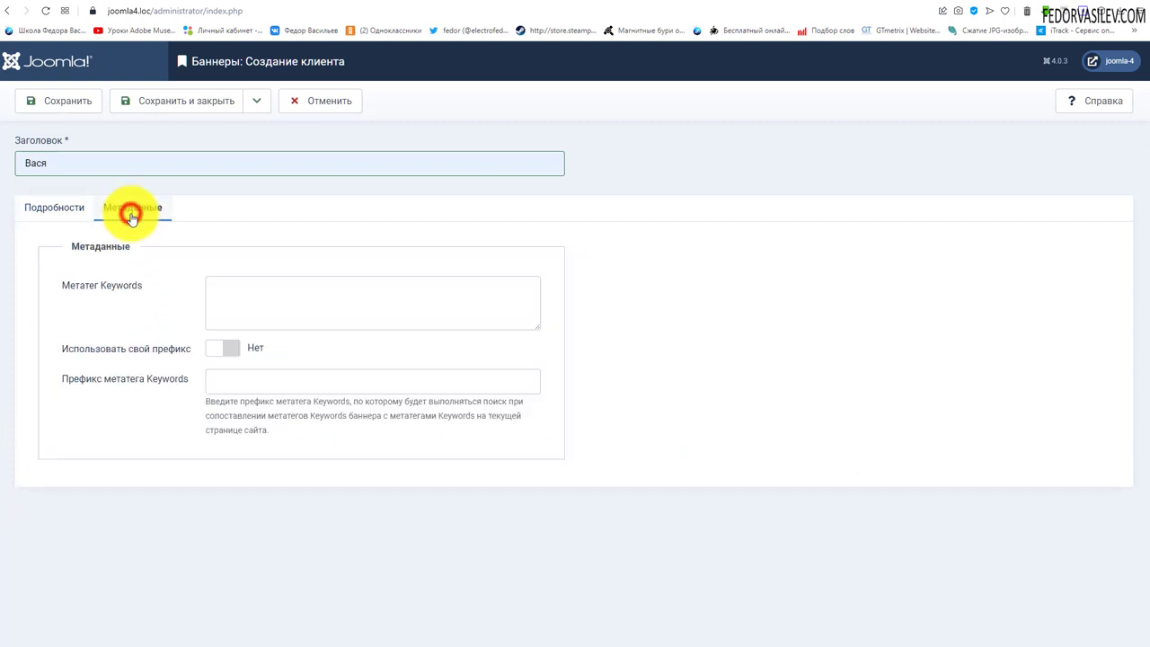
left_click(230, 306)
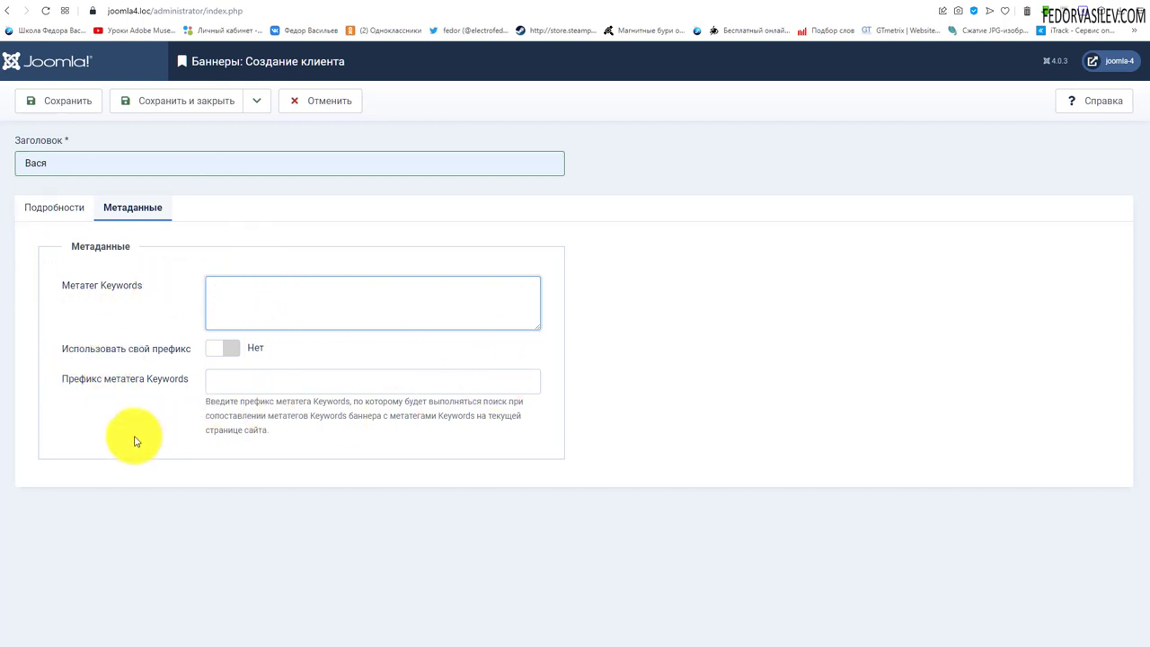
left_click(233, 350)
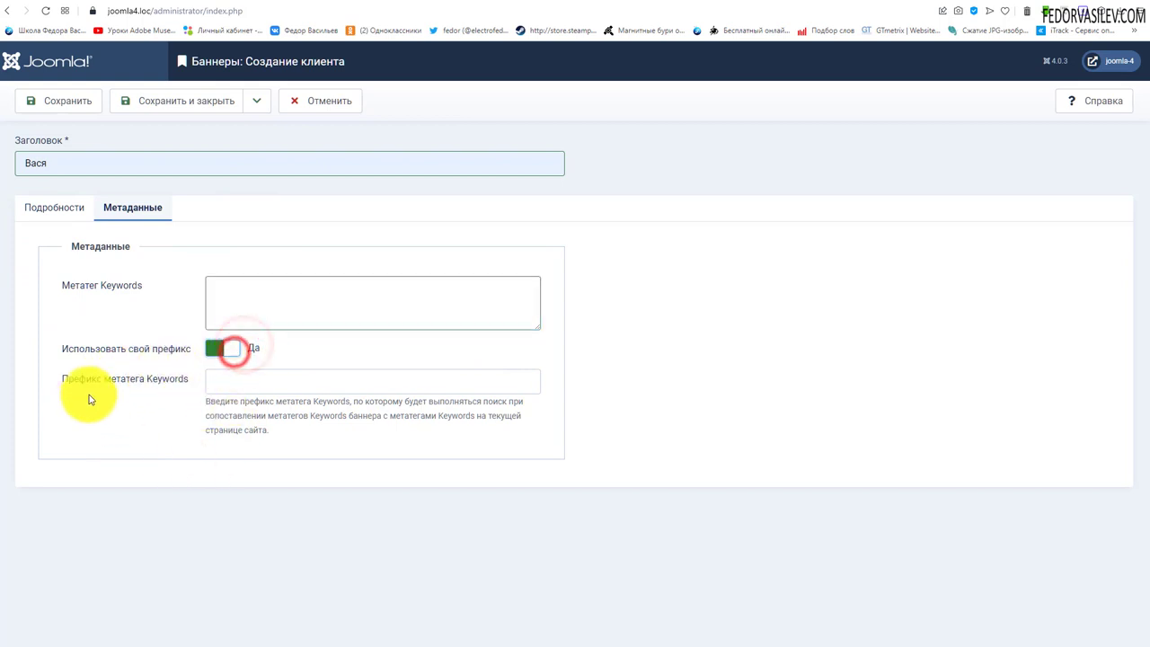
Examine the Keywords meta tag prefix field and the hint text explaining how it is matched
left_click(237, 384)
left_click(130, 419)
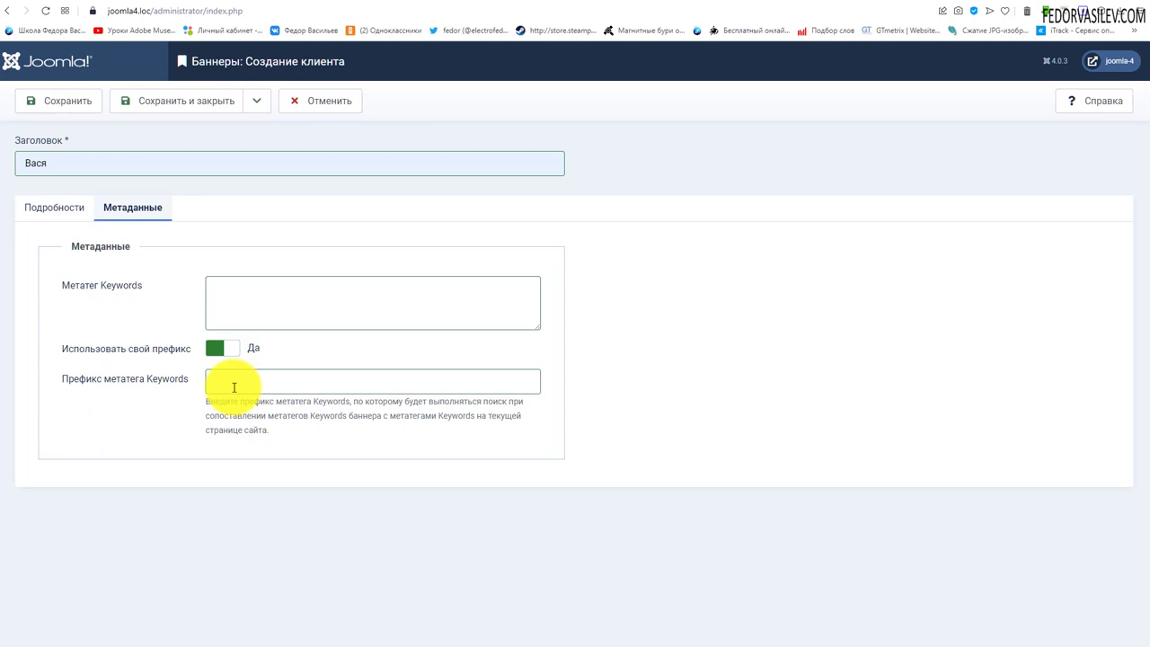
left_click_drag(268, 431, 207, 402)
left_click(172, 416)
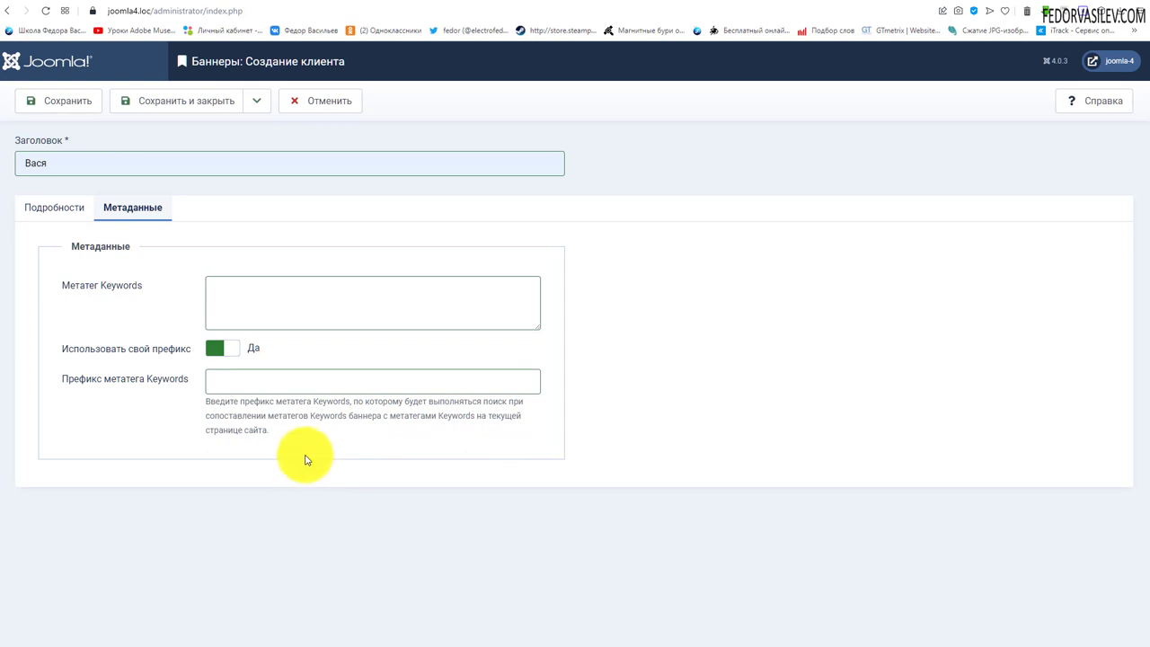
left_click_drag(288, 430, 218, 398)
left_click(144, 388)
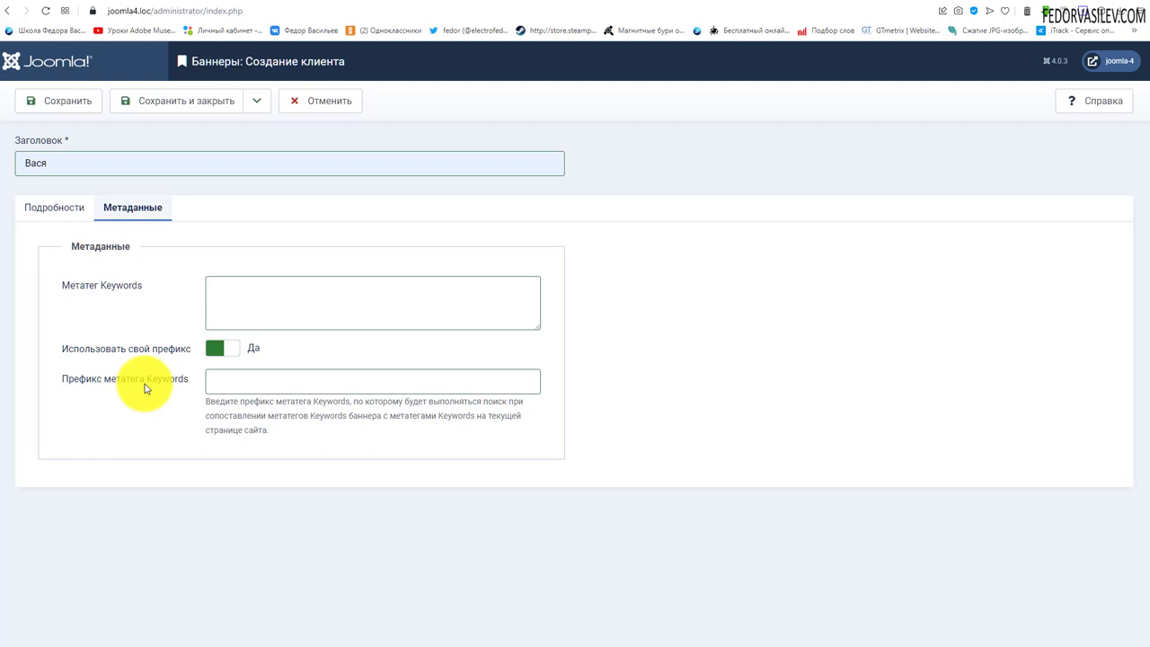
left_click_drag(238, 427, 108, 387)
left_click(107, 383)
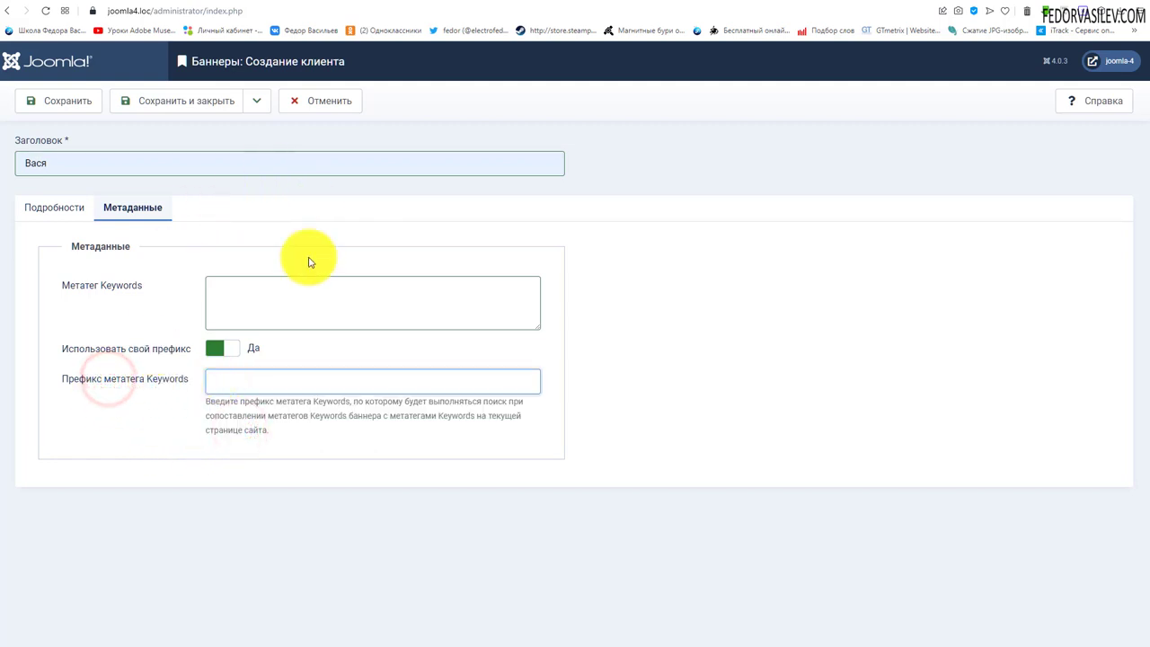
Return to the client's details, and save and close the new client
left_click(43, 207)
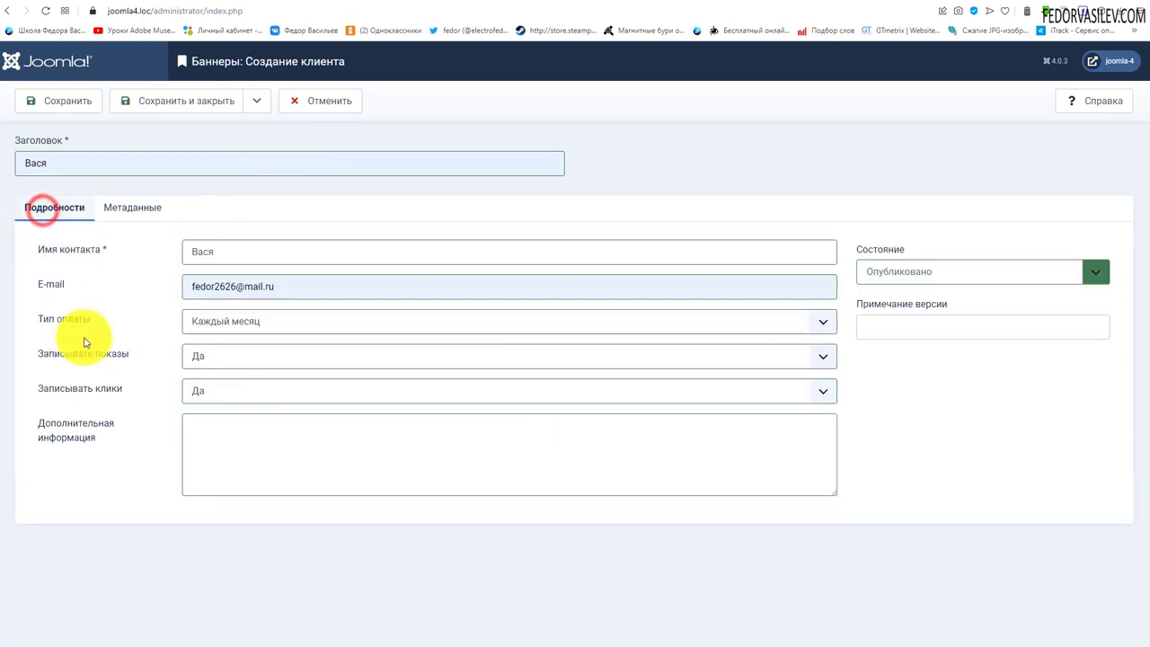
left_click(135, 100)
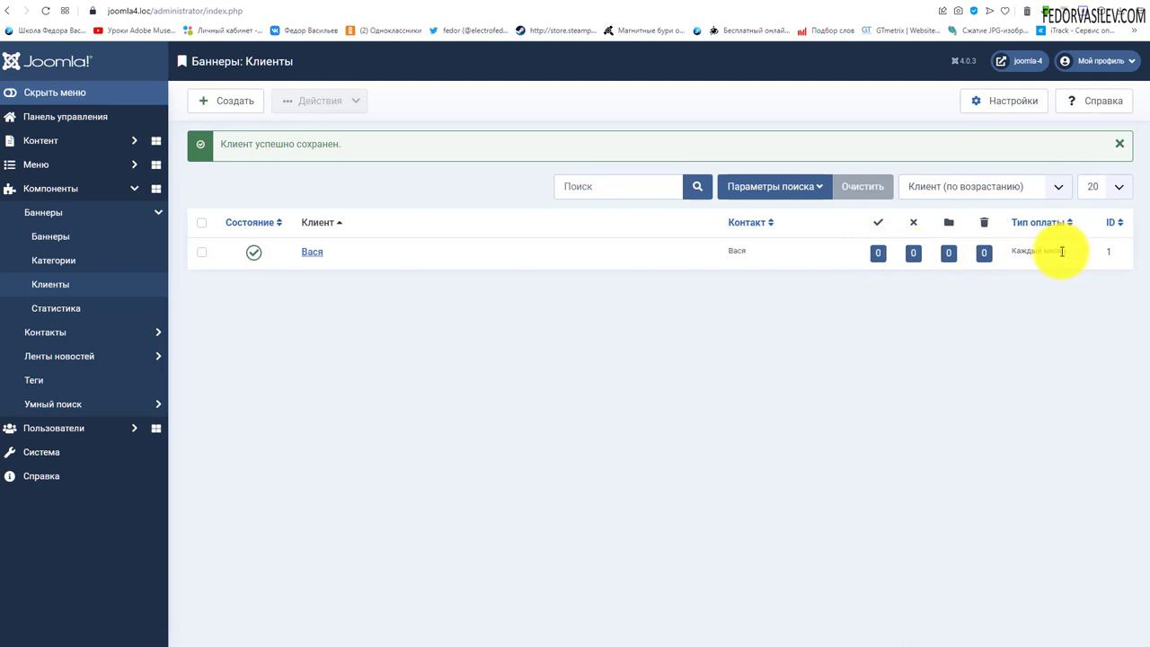
Check the saved client's payment type in the clients list and view the banner statistics
left_click_drag(1053, 250, 1014, 252)
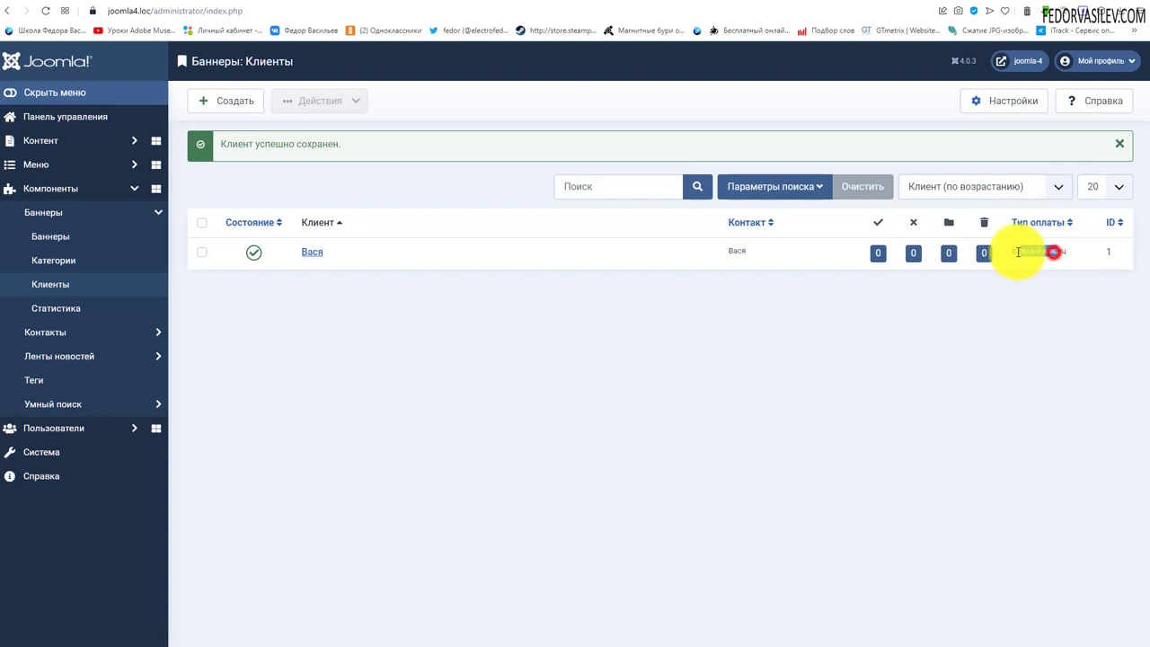
left_click(986, 332)
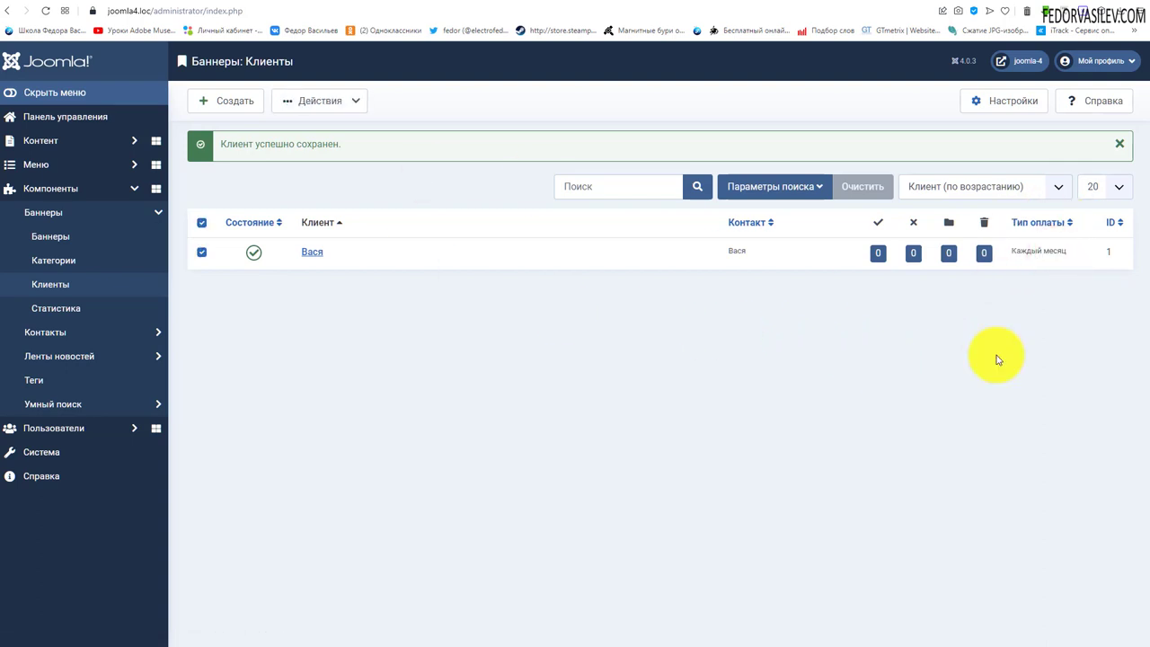
left_click_drag(1022, 252, 1066, 255)
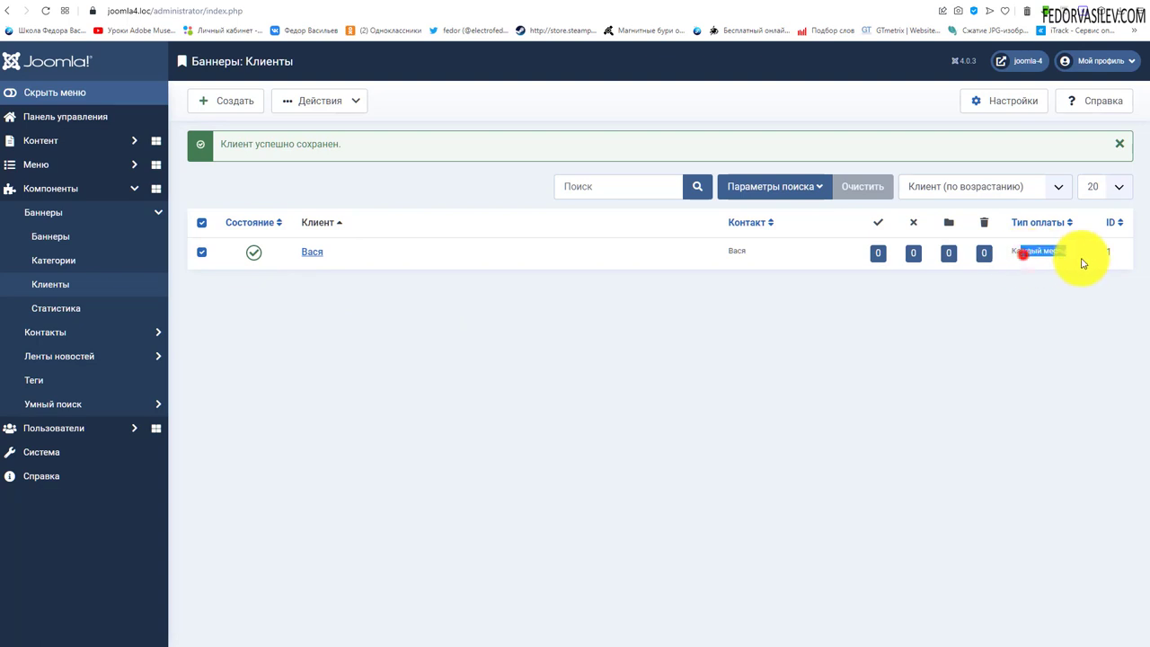
left_click(1029, 338)
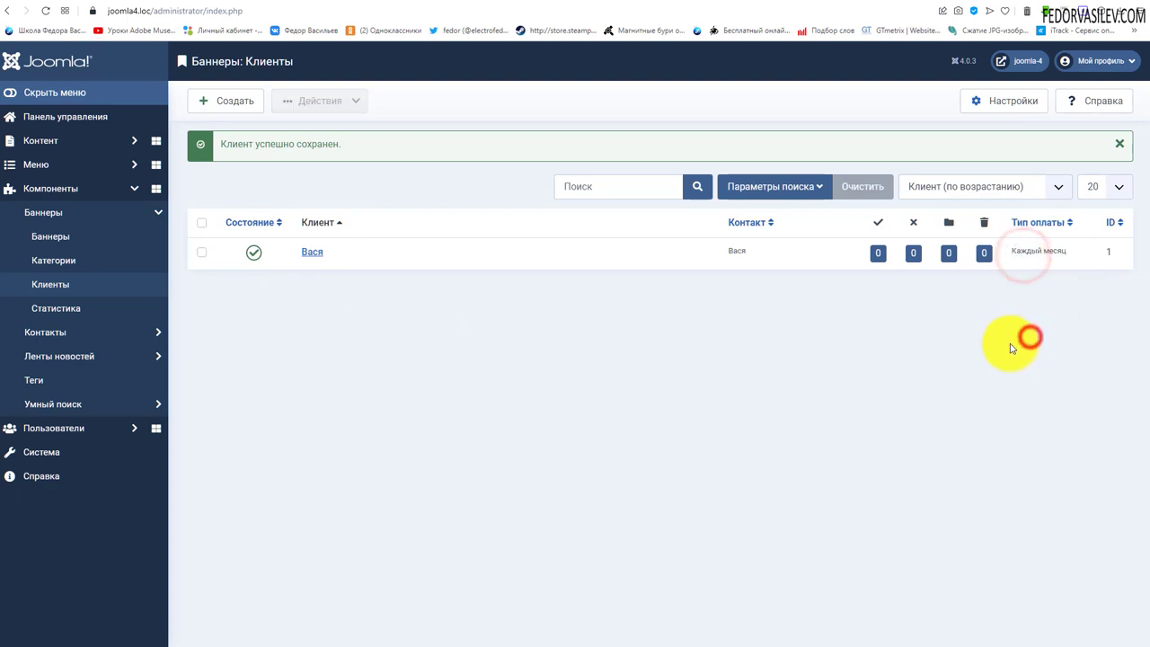
left_click(58, 309)
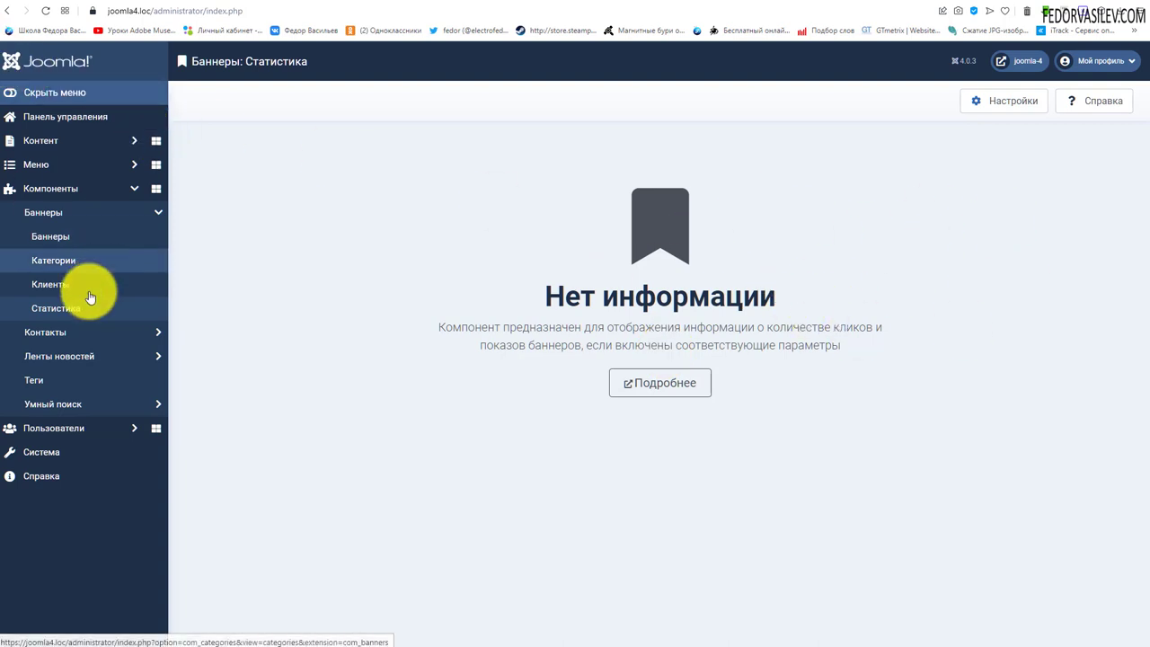
Start a new banner in the banners list and title it "первый-1"
left_click(37, 238)
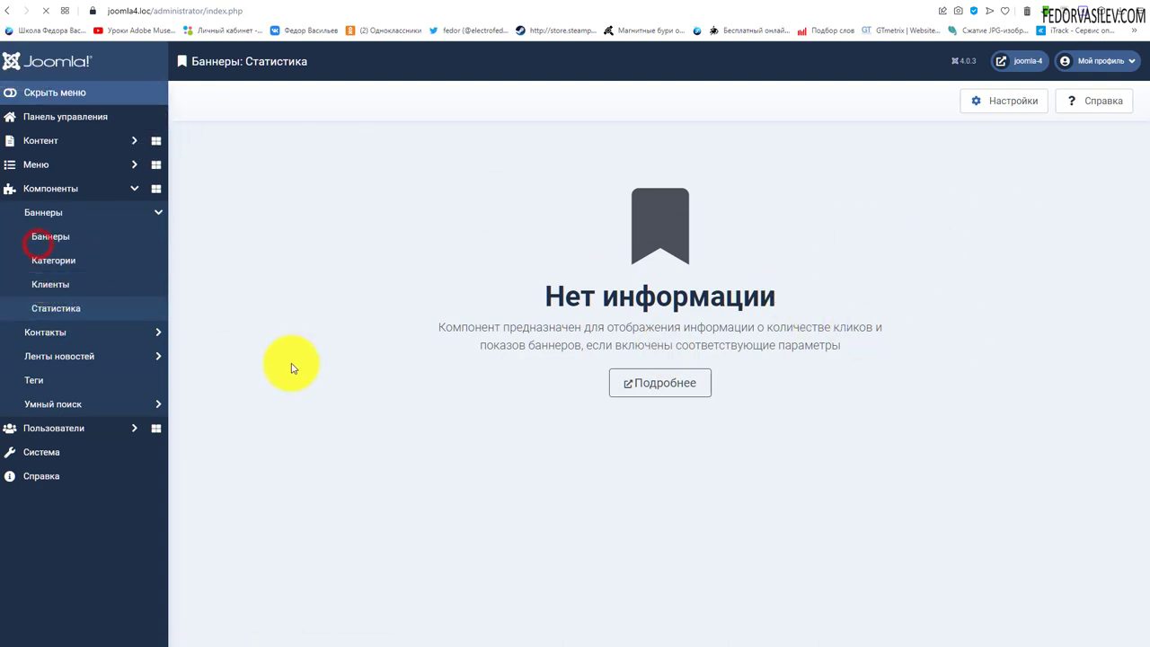
left_click(201, 101)
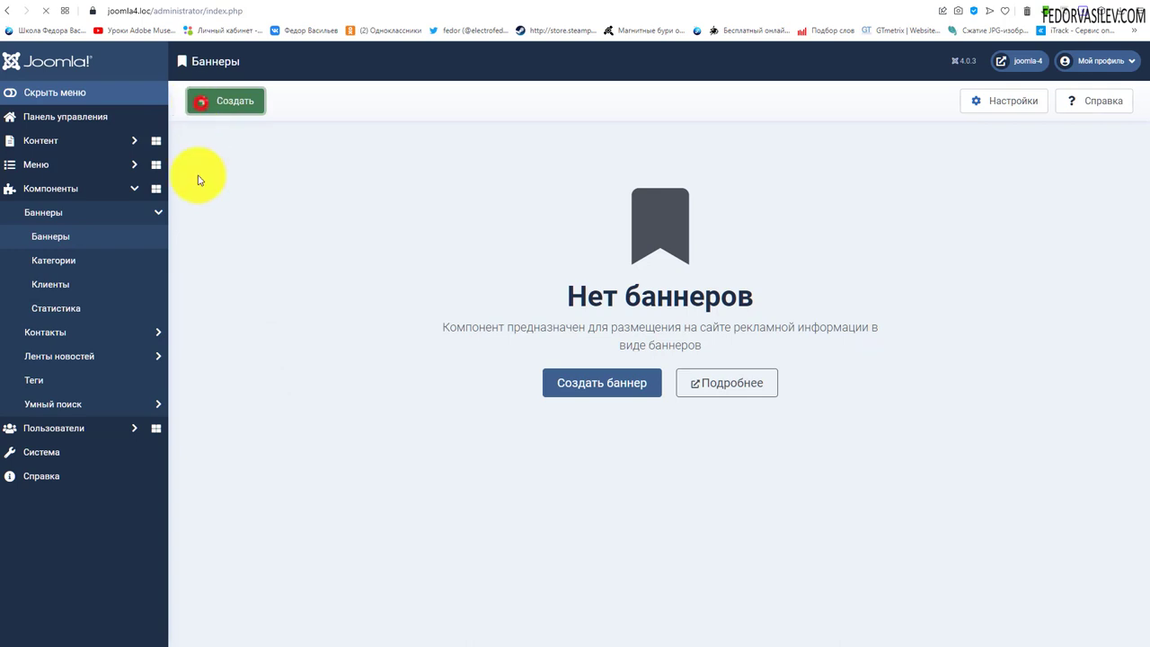
left_click(53, 159)
type("первый-1")
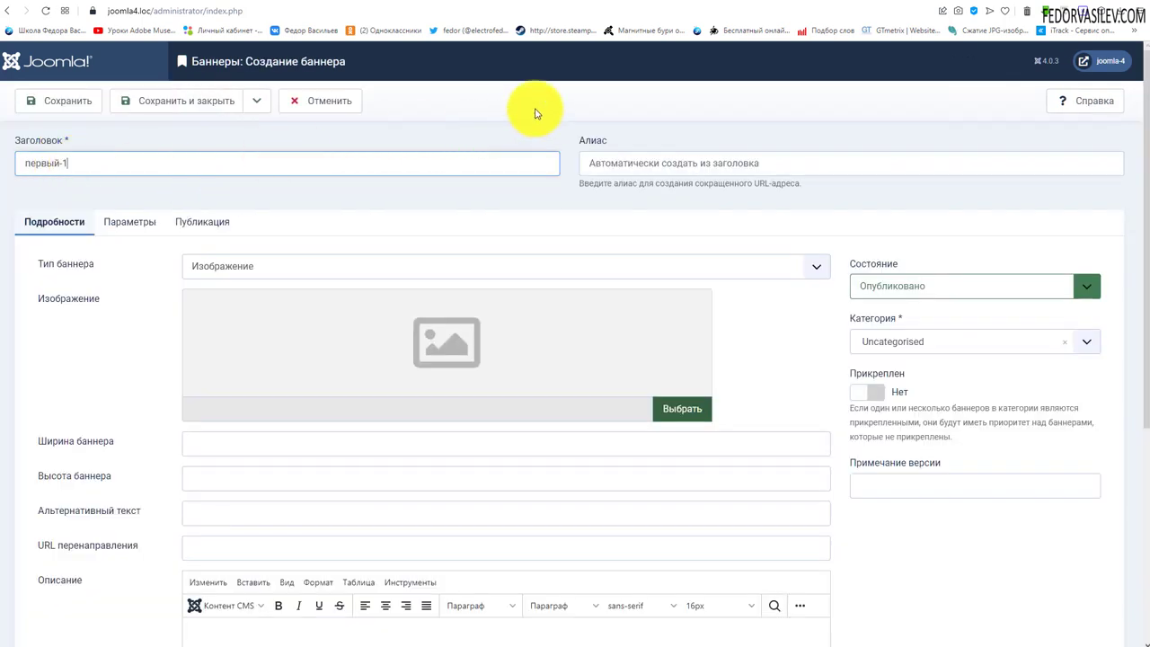
left_click(534, 109)
Try the banner type "Пользовательский код", look over its code, redirect URL and description fields, and return the type to "Изображение"
left_click(294, 266)
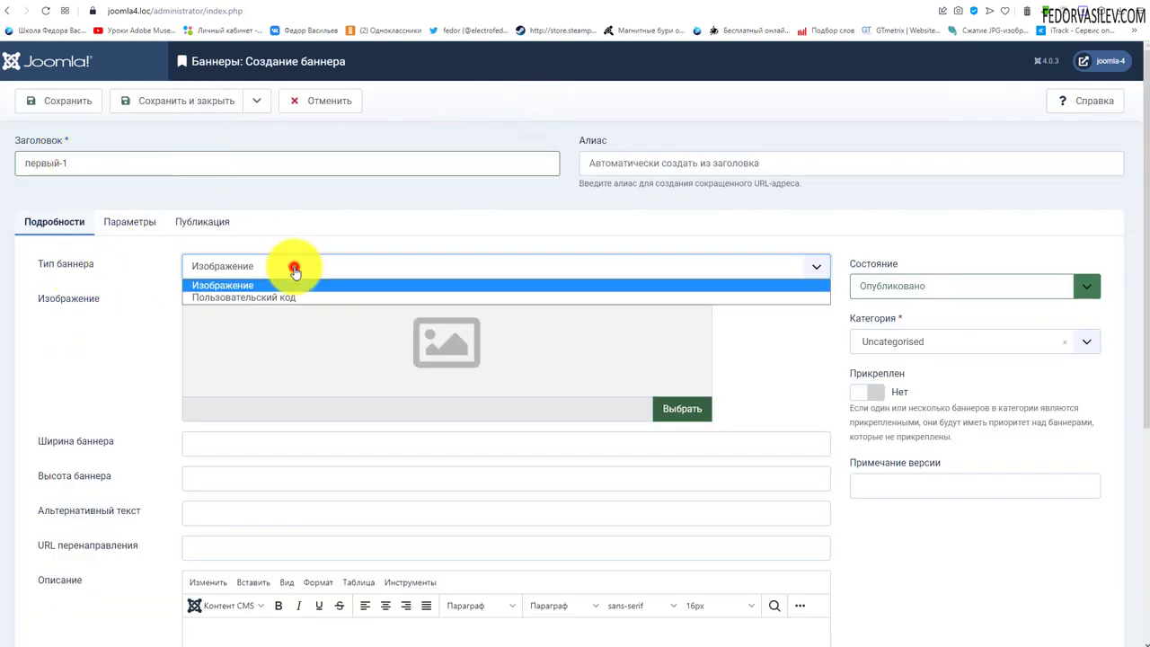
left_click(257, 298)
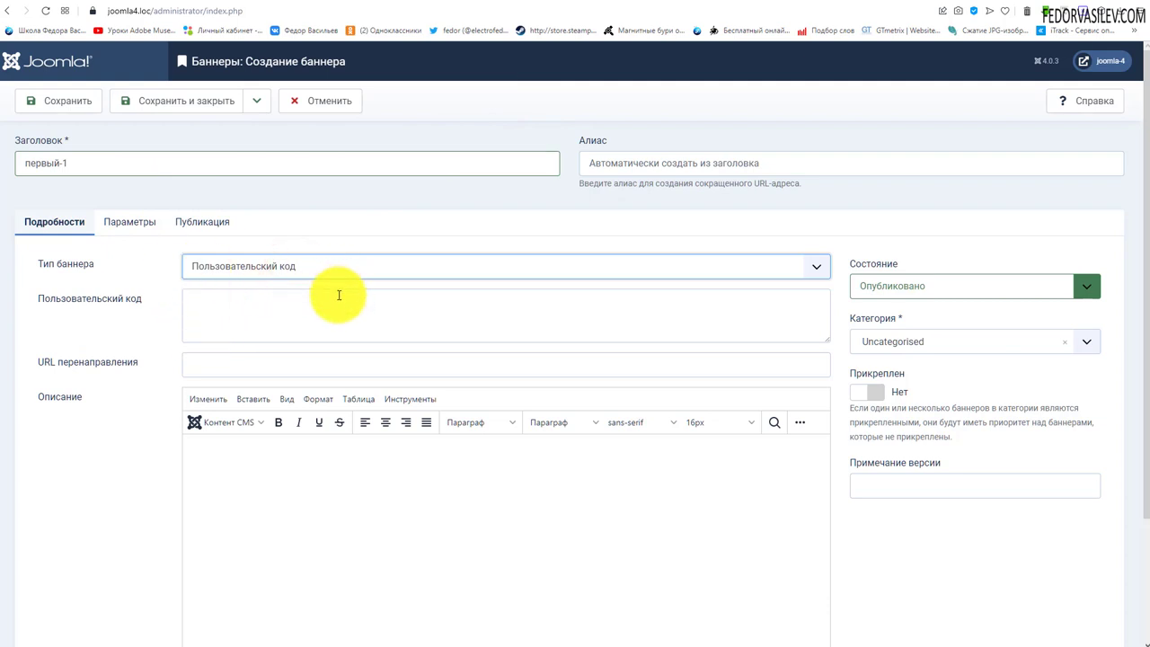
left_click(188, 306)
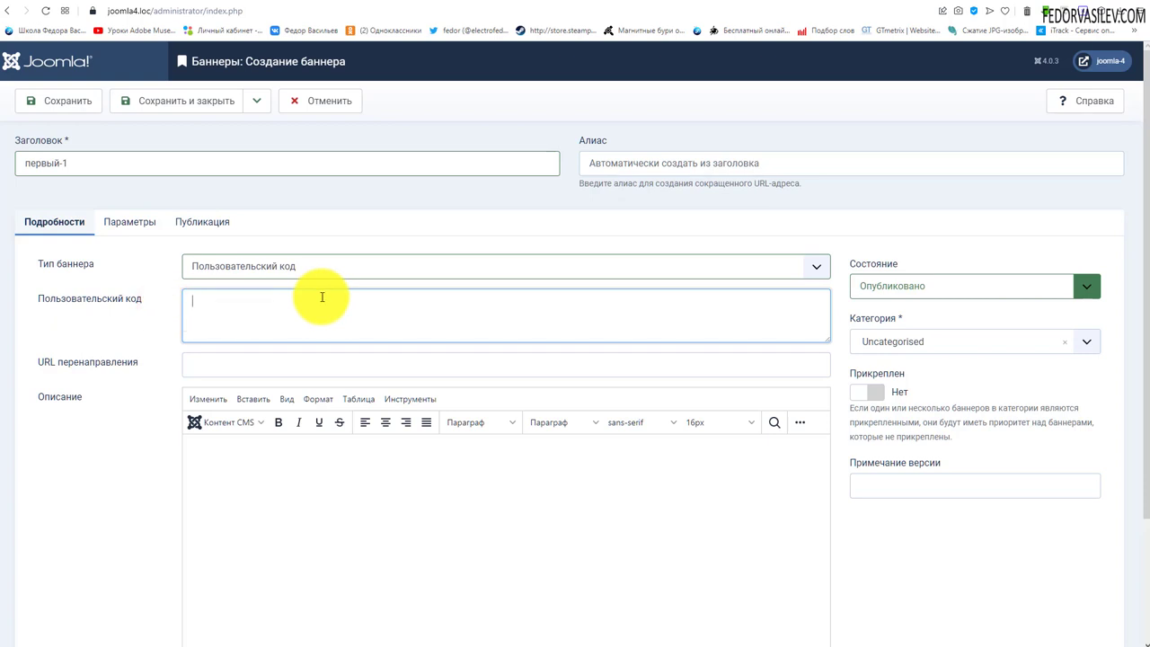
left_click(239, 367)
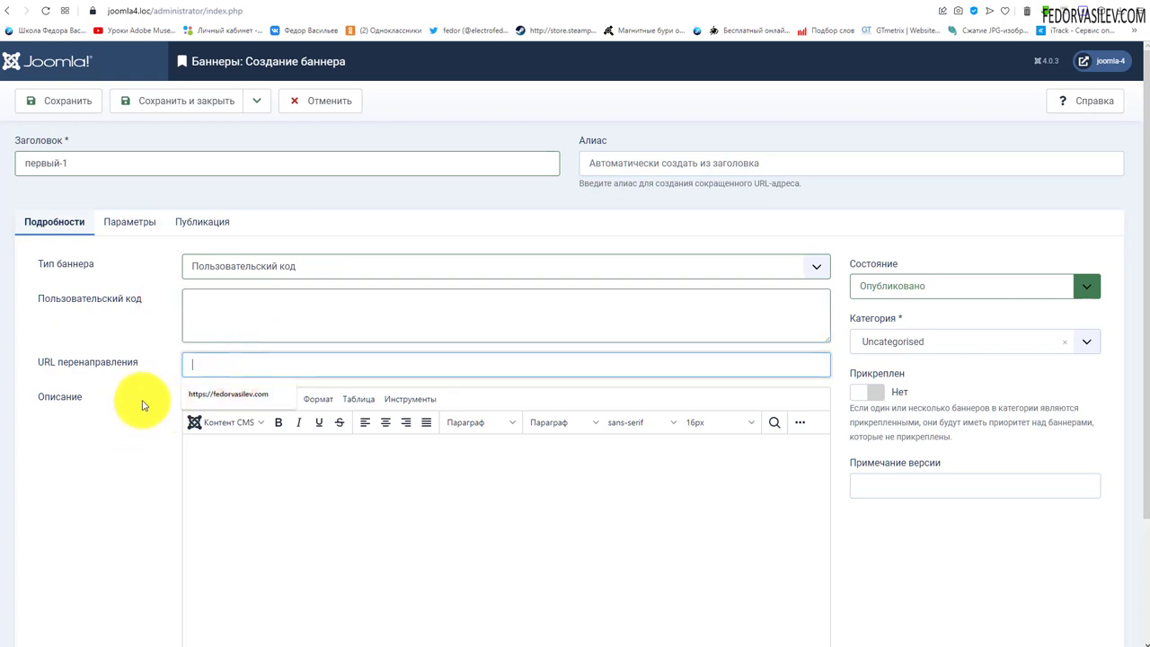
left_click(142, 402)
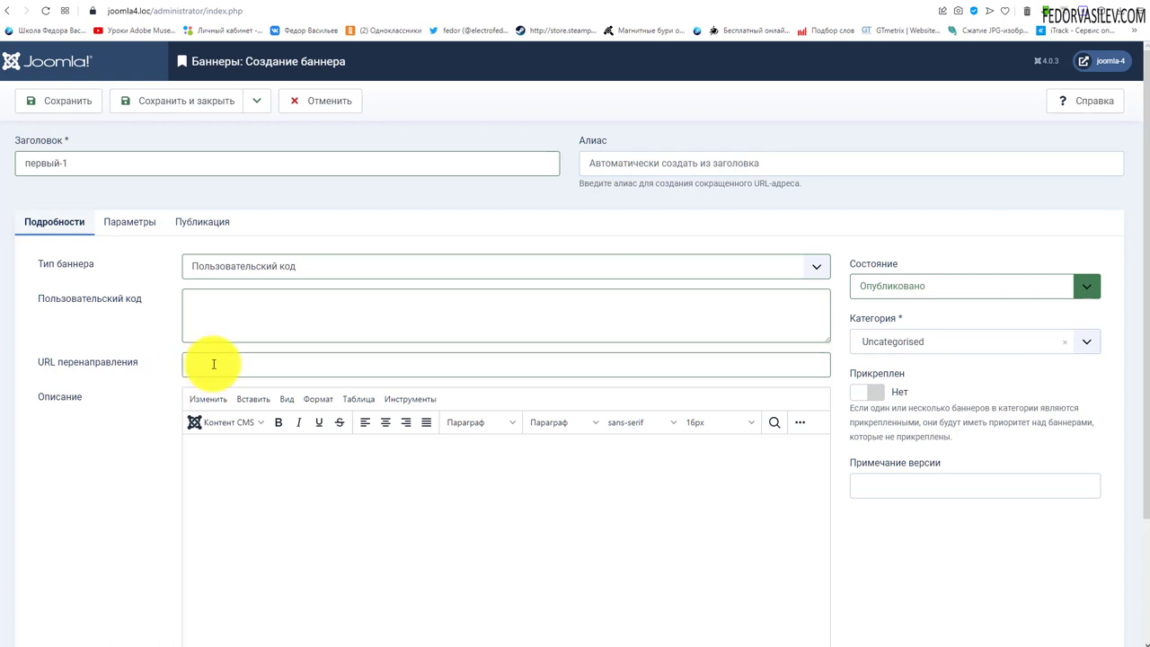
scroll(180, 346, "down", 2)
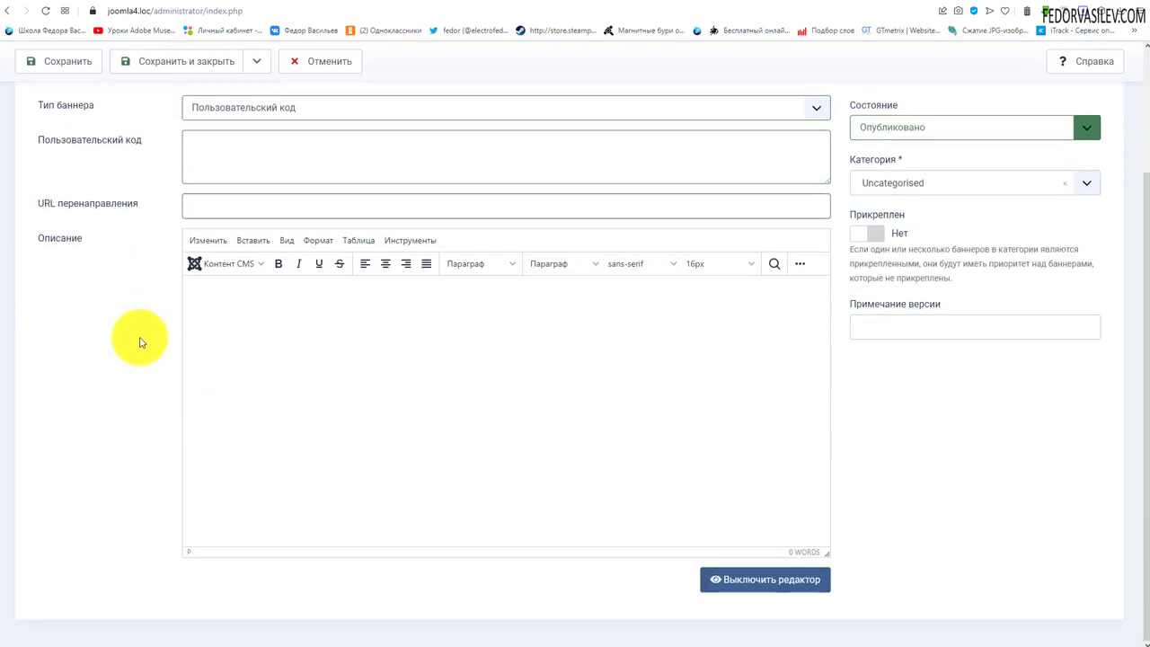
left_click(269, 373)
scroll(510, 452, "up", 2)
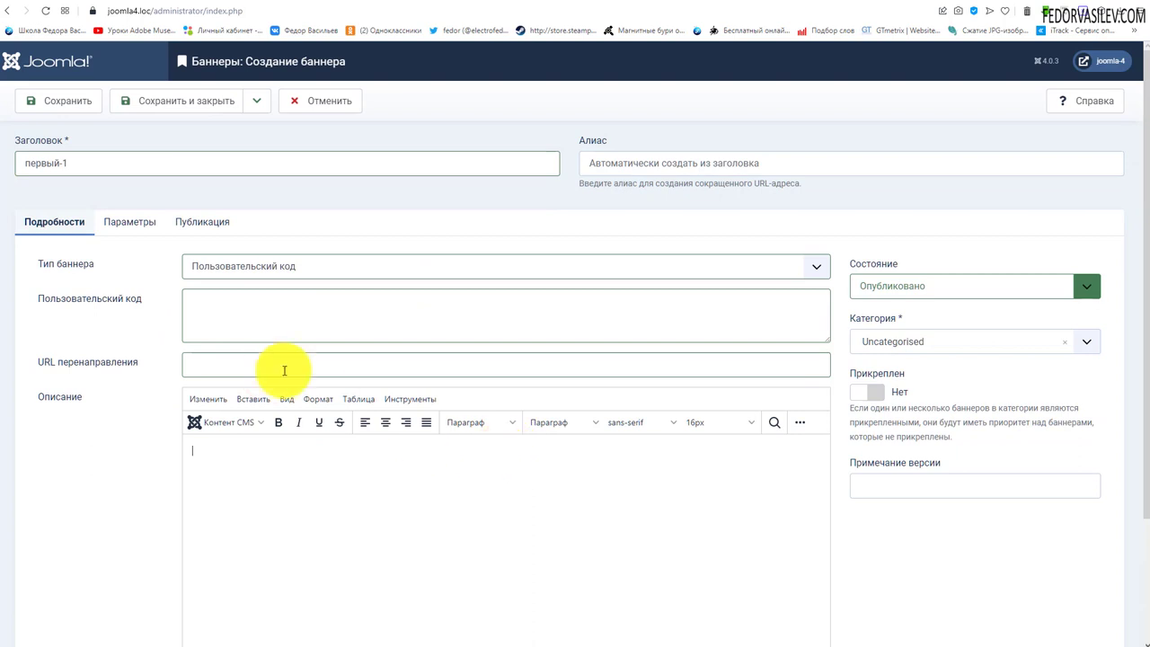
left_click(263, 259)
left_click(237, 285)
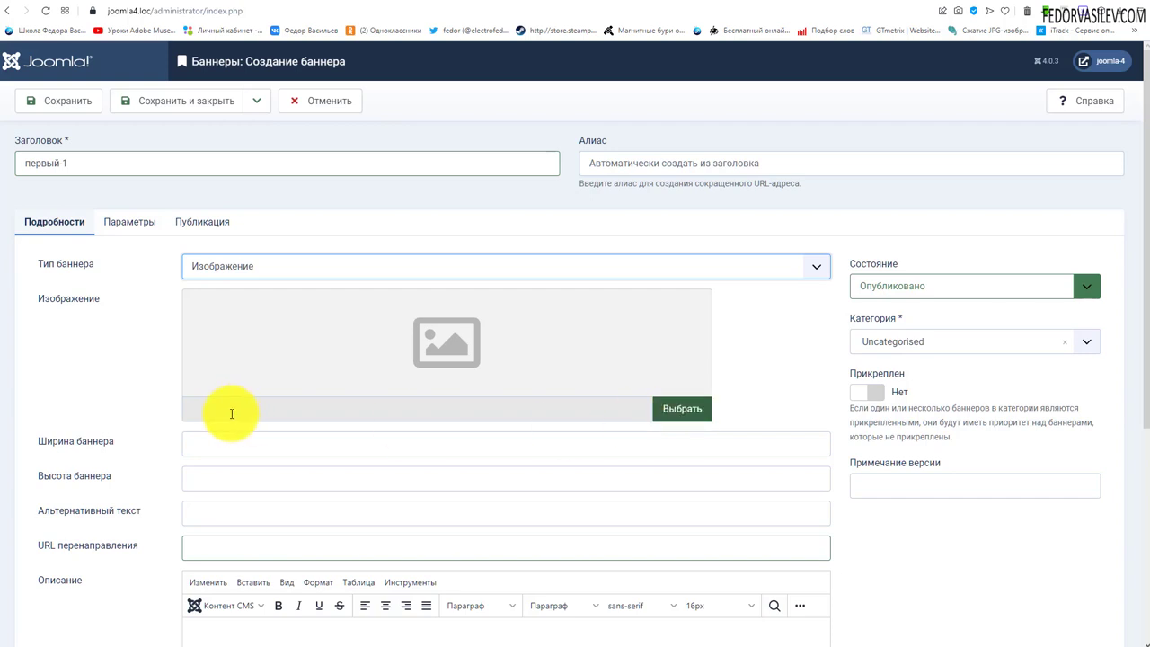
Choose nasa1-400.jpg from the images/sampledata/cassiopeia folder as the banner's image
left_click(682, 413)
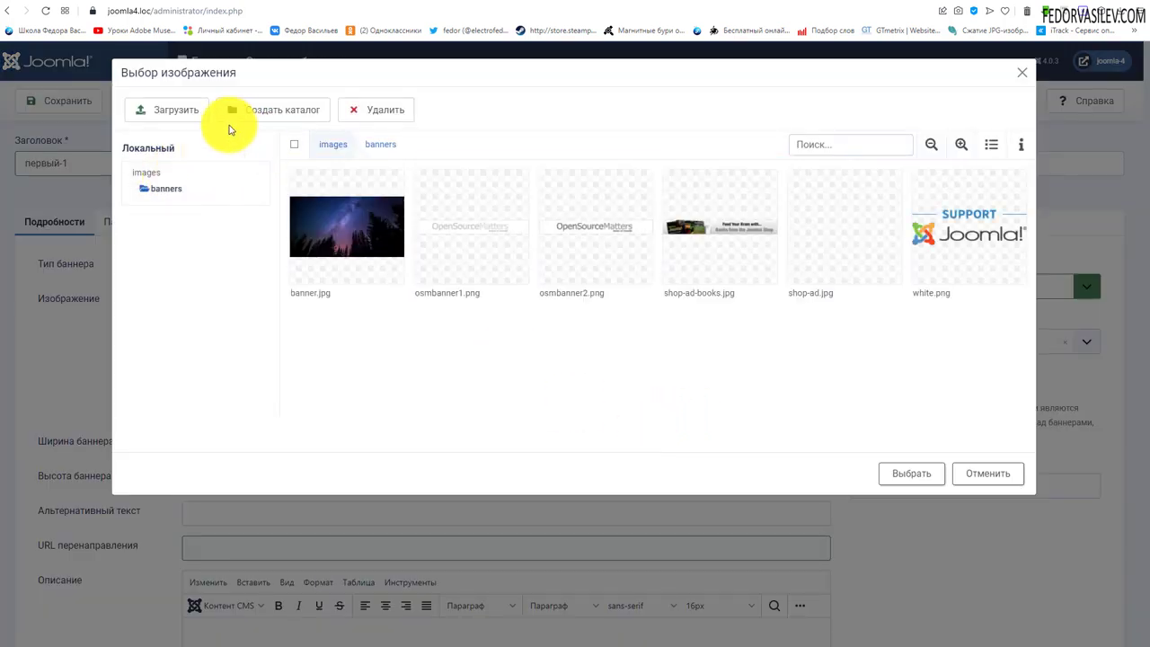
left_click(333, 144)
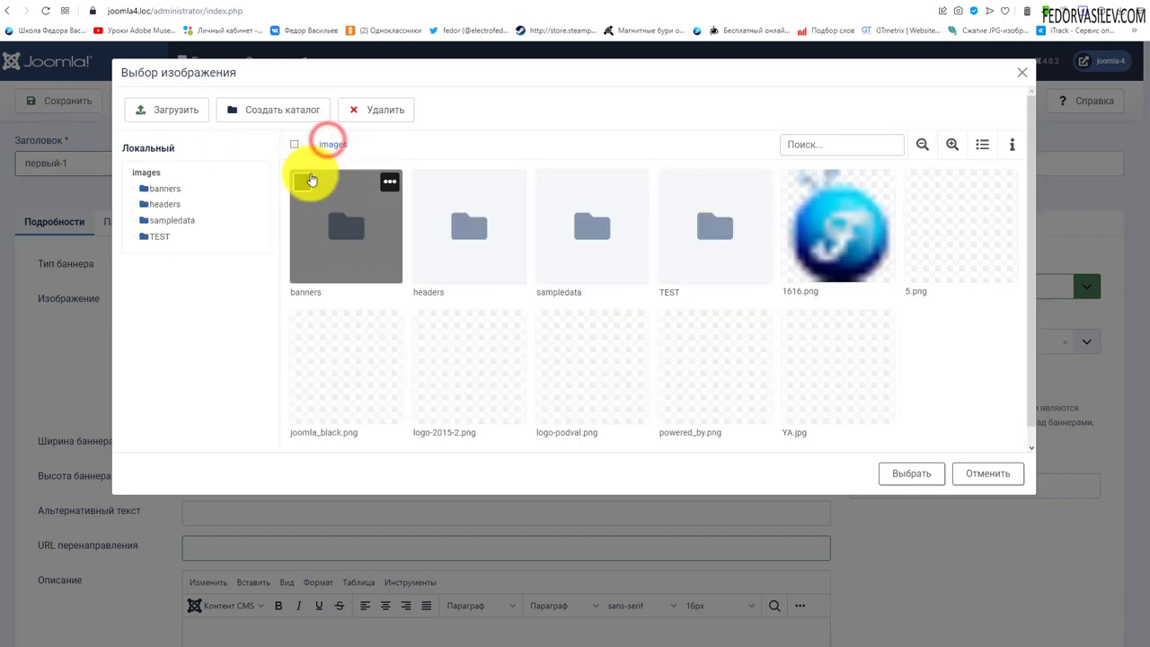
double_click(596, 221)
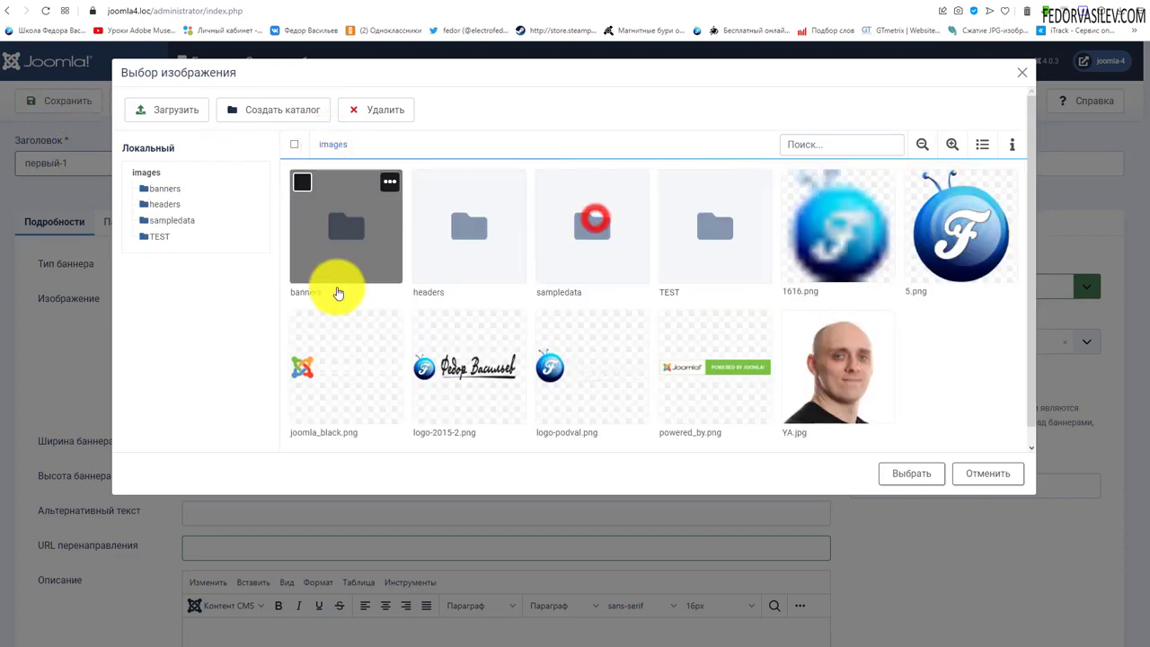
left_click(340, 236)
left_click(339, 235)
left_click(458, 217)
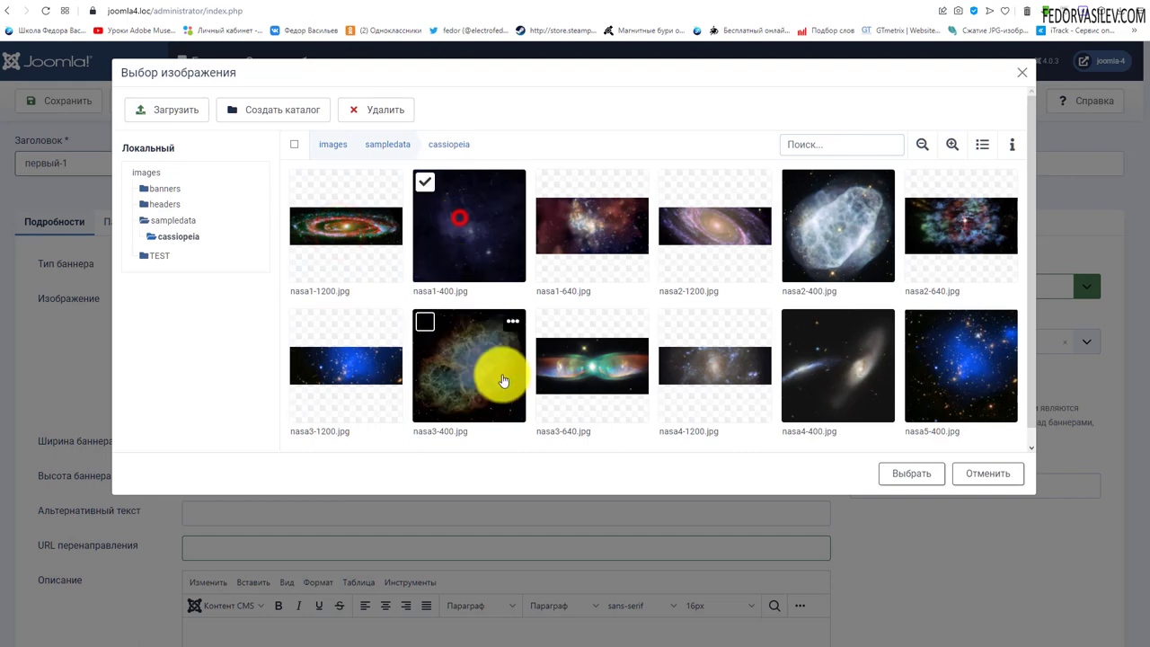
left_click(894, 473)
Look over the banner's width, height and alternative text fields without entering values
scroll(126, 269, "down", 1)
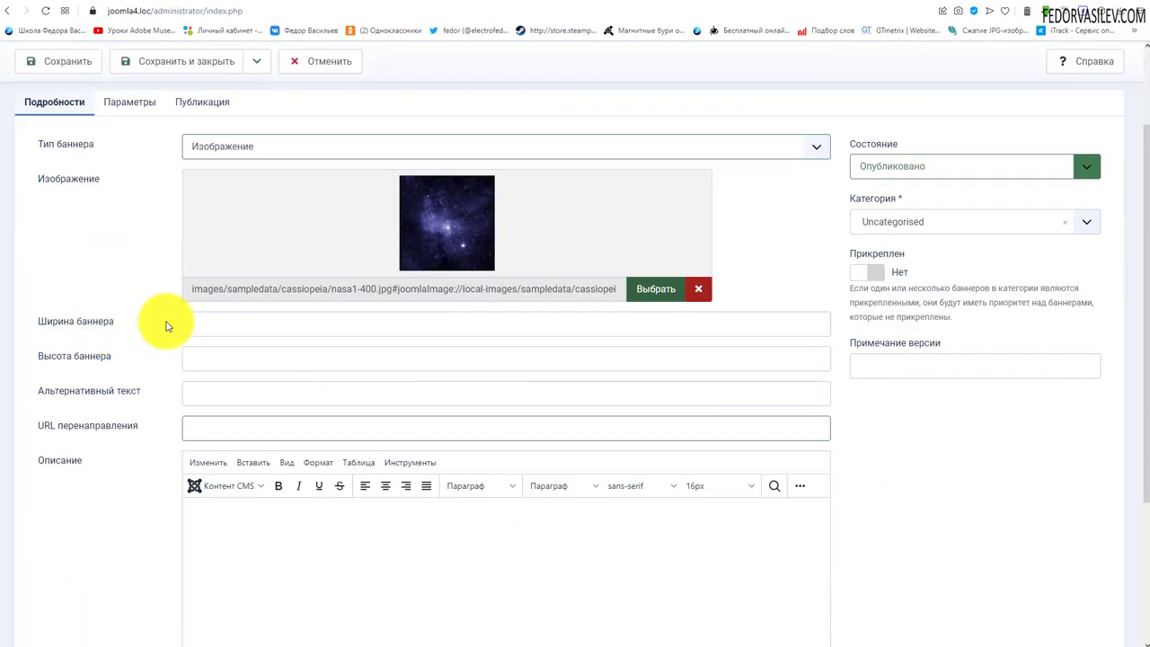
left_click(203, 323)
left_click(203, 359)
left_click(209, 316)
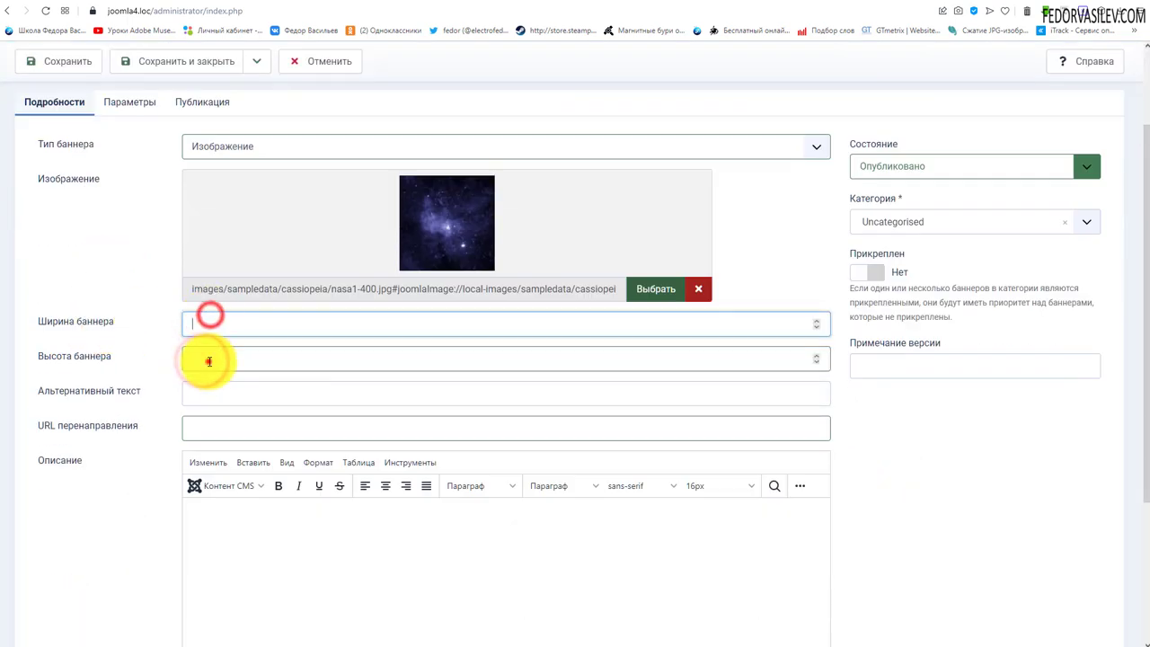
left_click(209, 361)
left_click(204, 325)
left_click(199, 398)
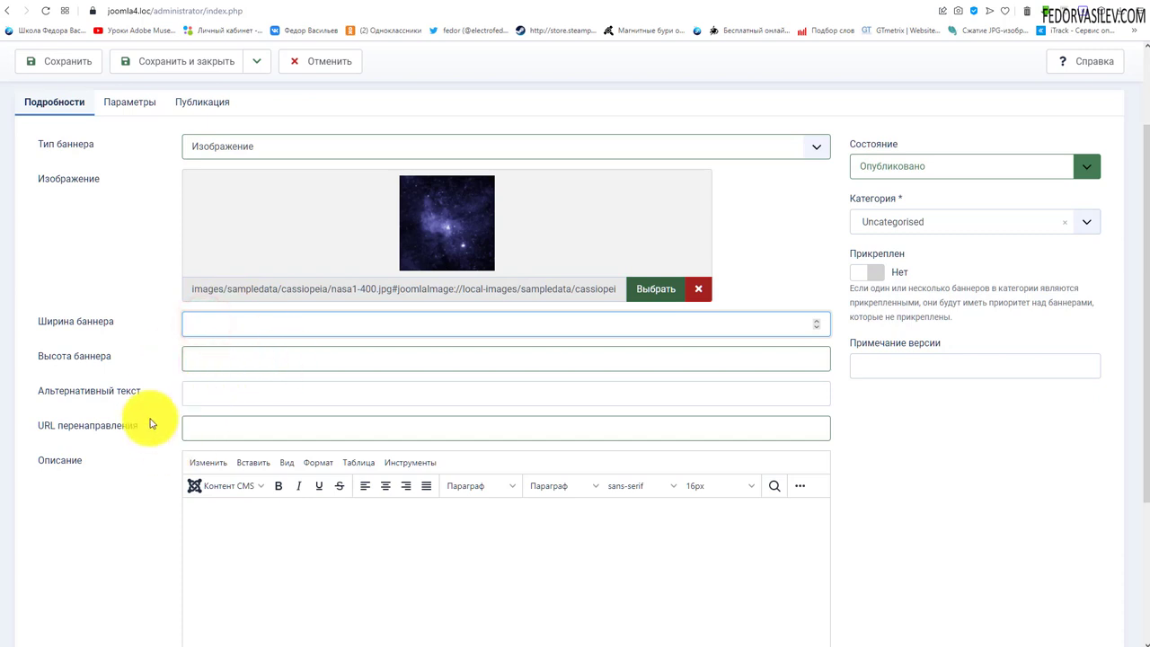
Fill in the banner's redirect URL ("URL перенаправления") with the suggested website address
left_click(96, 423)
left_click(218, 423)
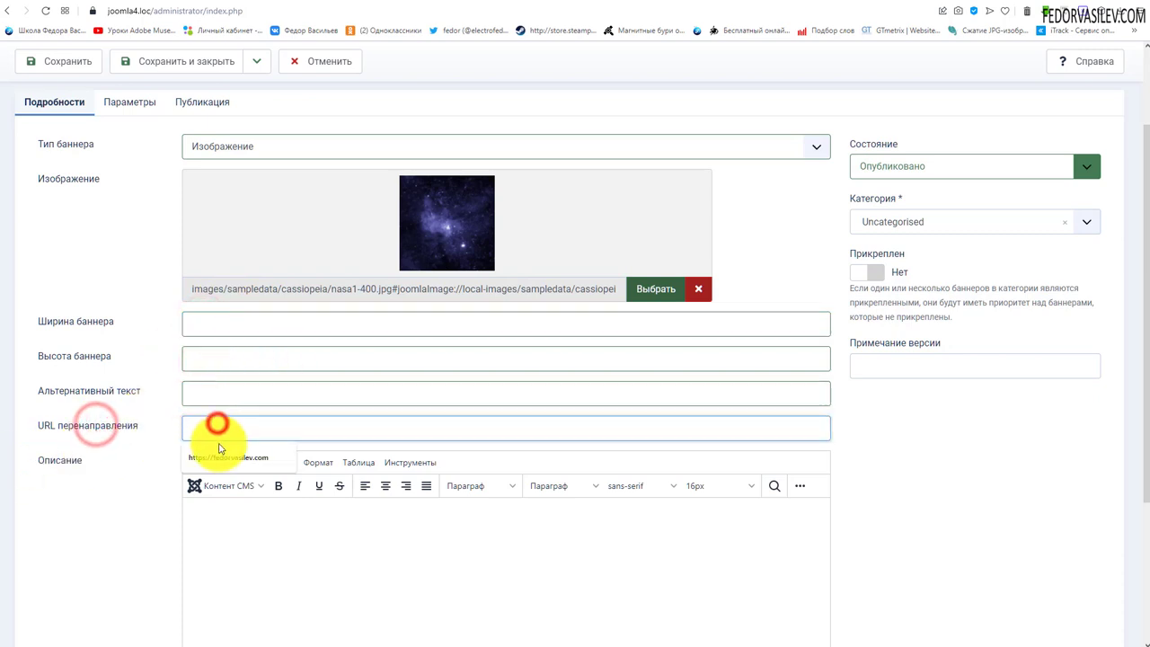
left_click(215, 454)
left_click_drag(326, 427, 120, 426)
left_click(89, 460)
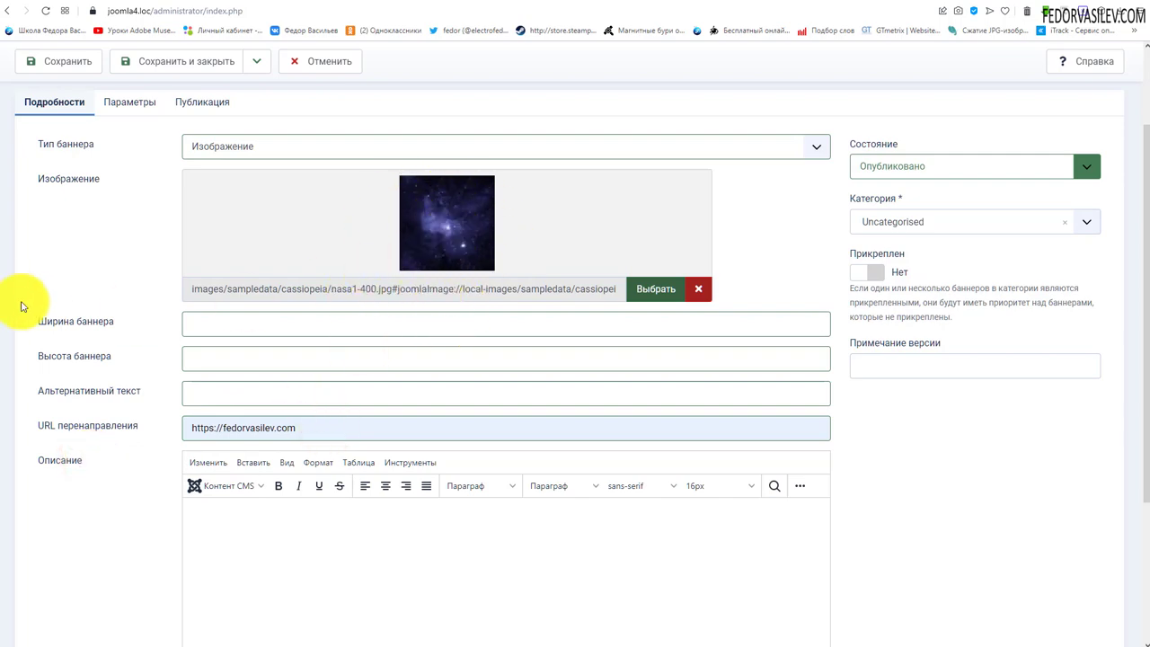
Assign the banner to the category "категория-2"
scroll(99, 359, "down", 3)
scroll(78, 359, "up", 5)
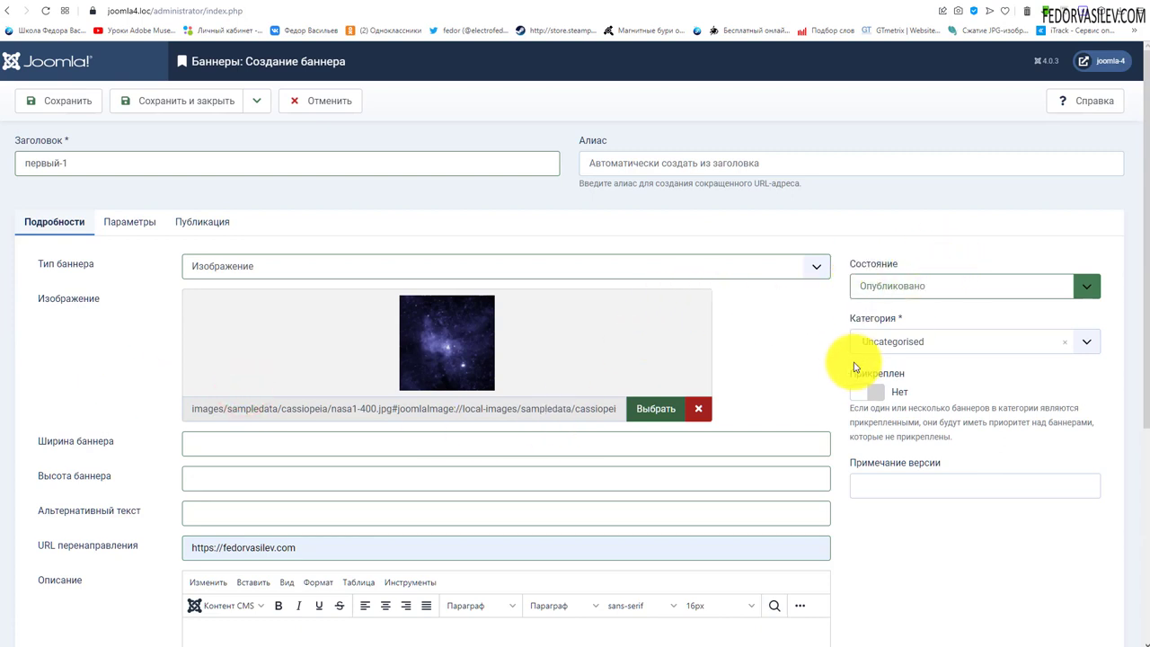
left_click(897, 342)
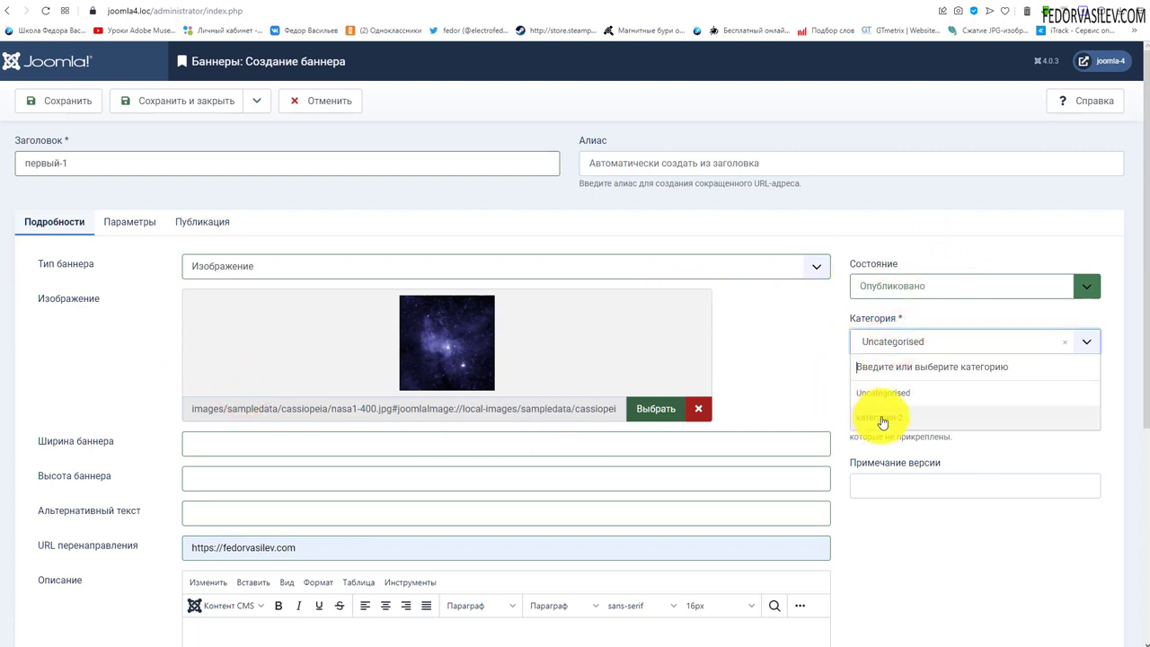
left_click(879, 419)
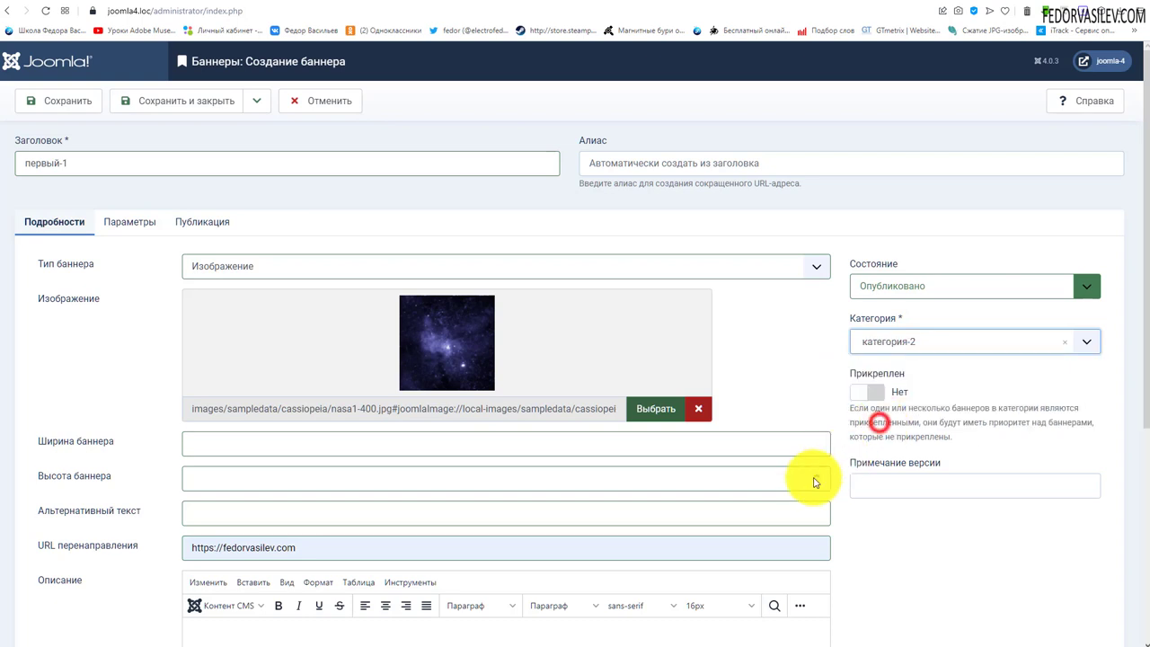
Try out the banner's pinned option ("Прикреплен"), read its hint text, and leave the option at "Нет"
left_click(873, 392)
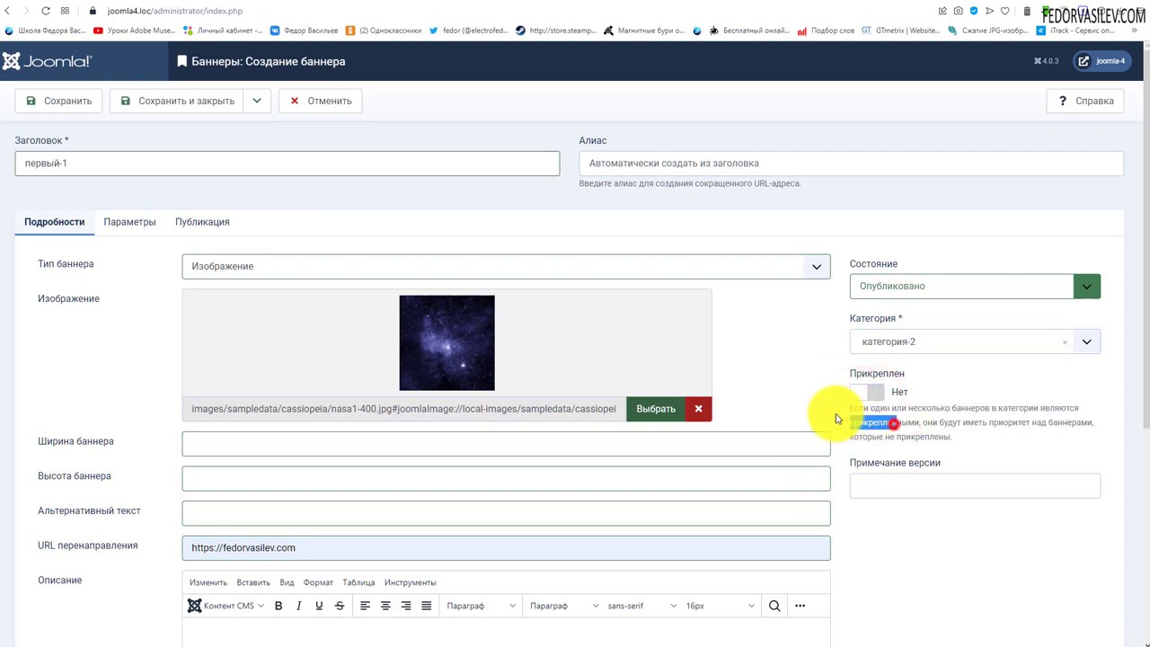
left_click(889, 435)
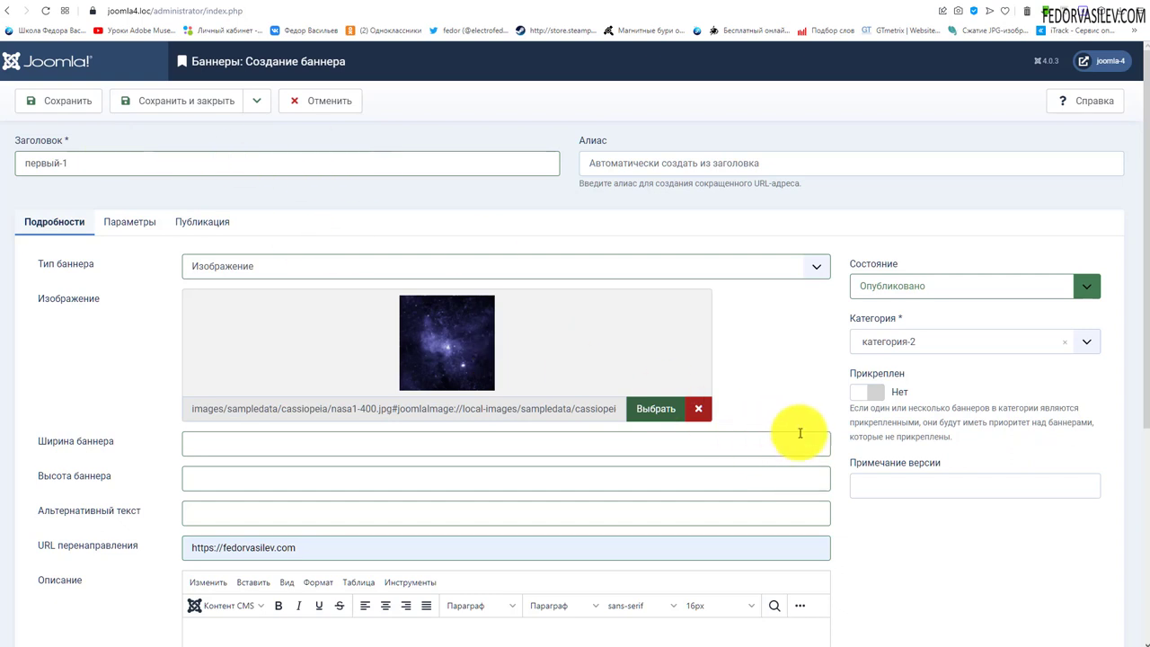
left_click(861, 392)
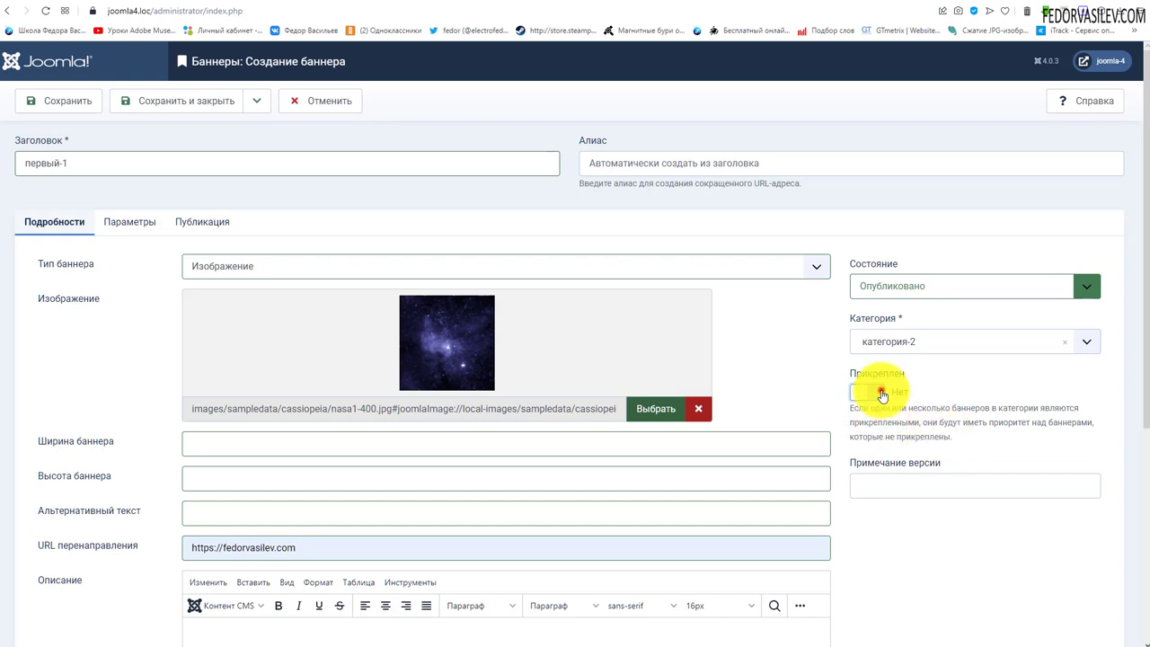
In the banner's parameters, try a maximum of 5 impressions and restore the unlimited option ("Без ограничений")
left_click(132, 231)
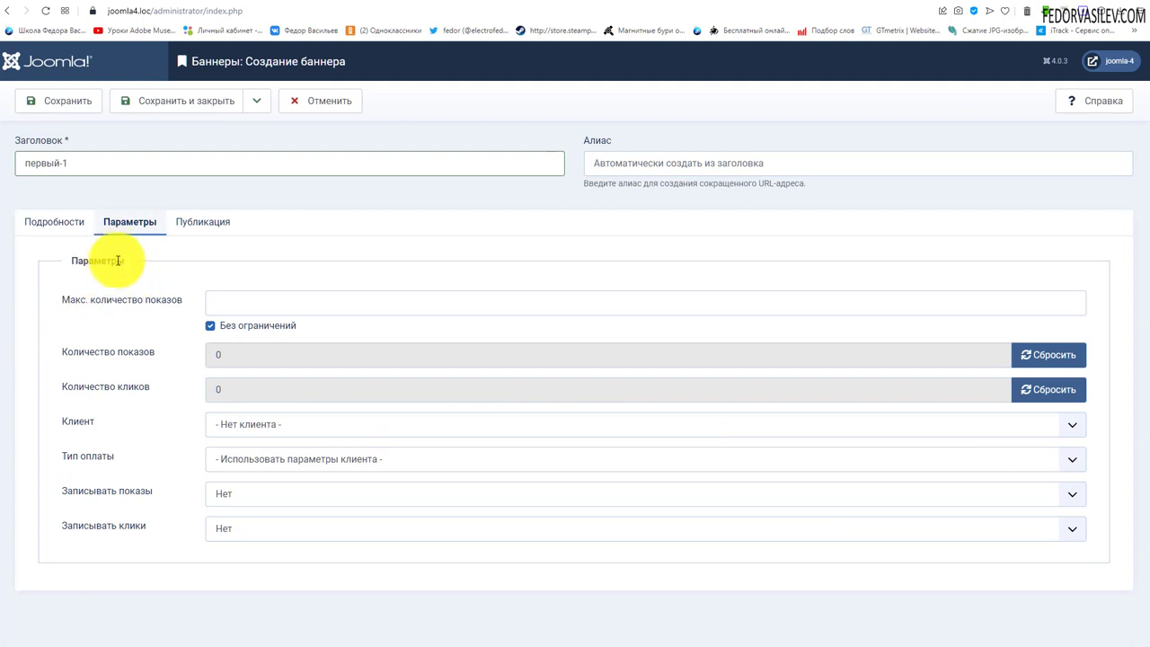
left_click(238, 301)
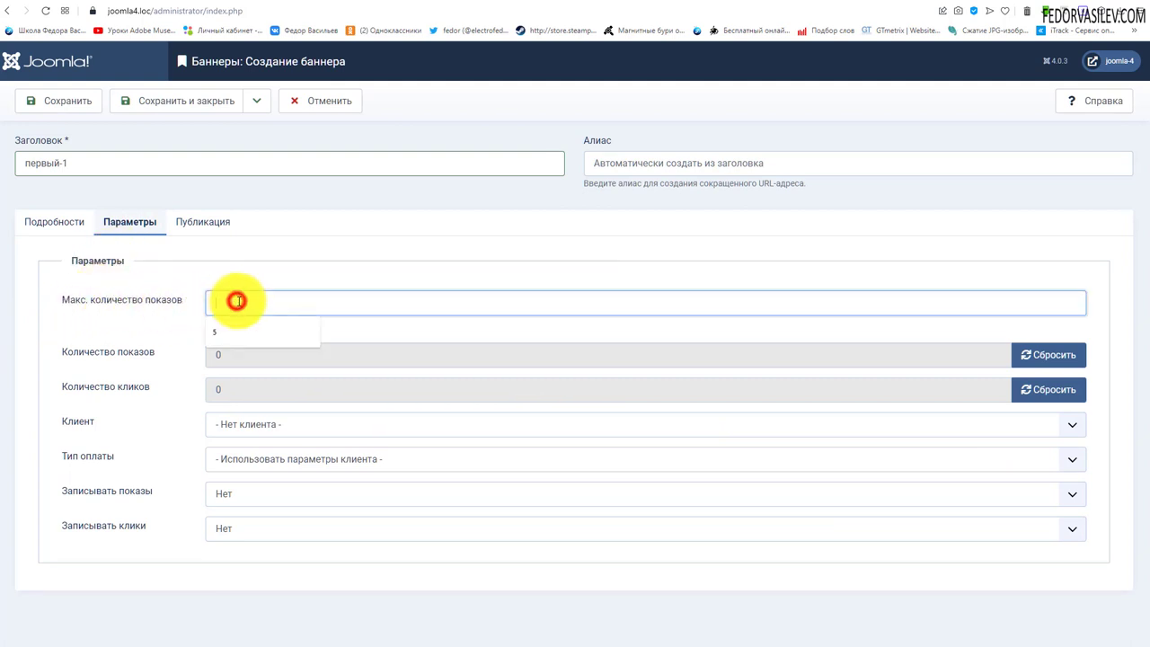
type("5")
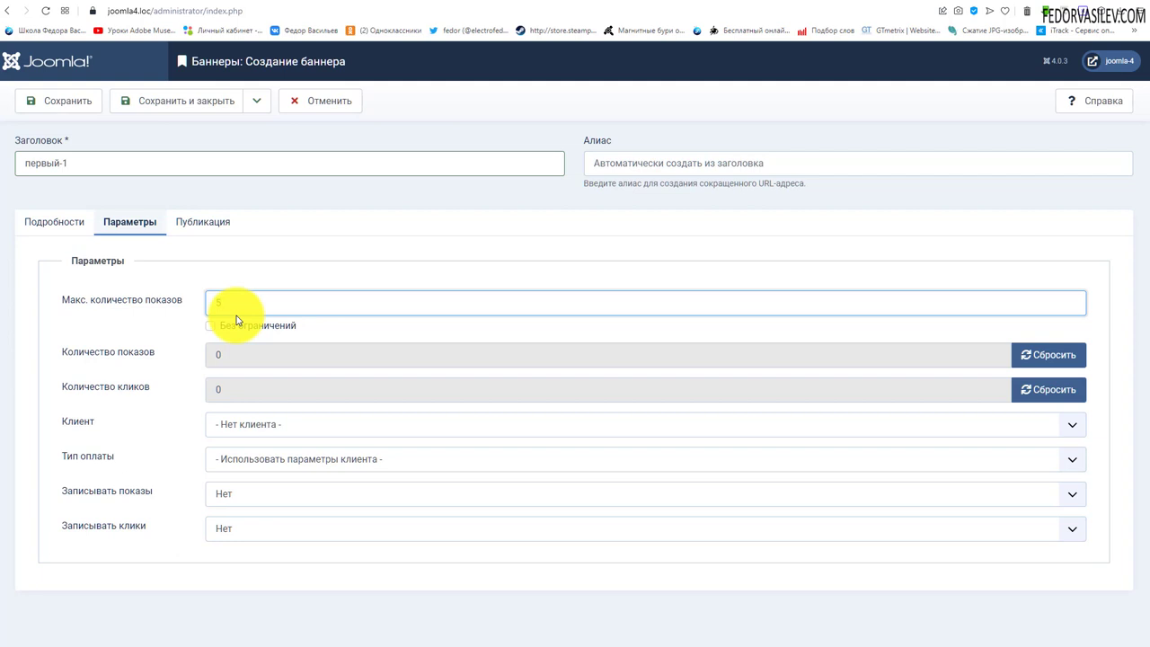
left_click(211, 325)
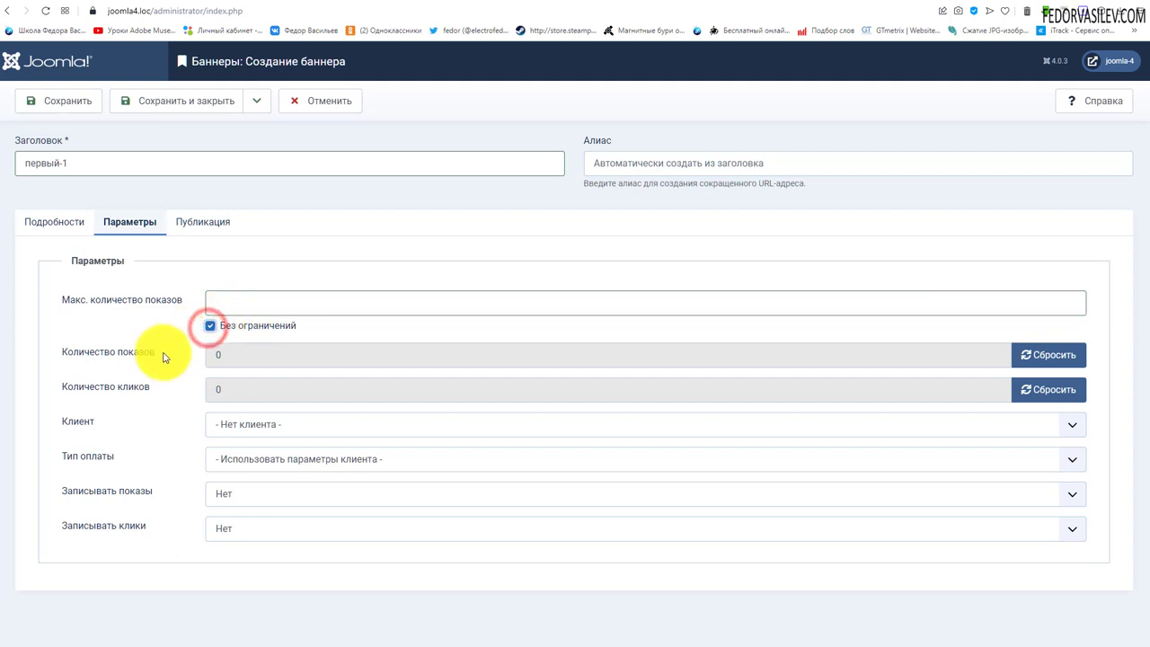
Set the banner's maximum number of impressions ("Макс. количество показов") to 5
left_click(246, 301)
type("5")
left_click(125, 327)
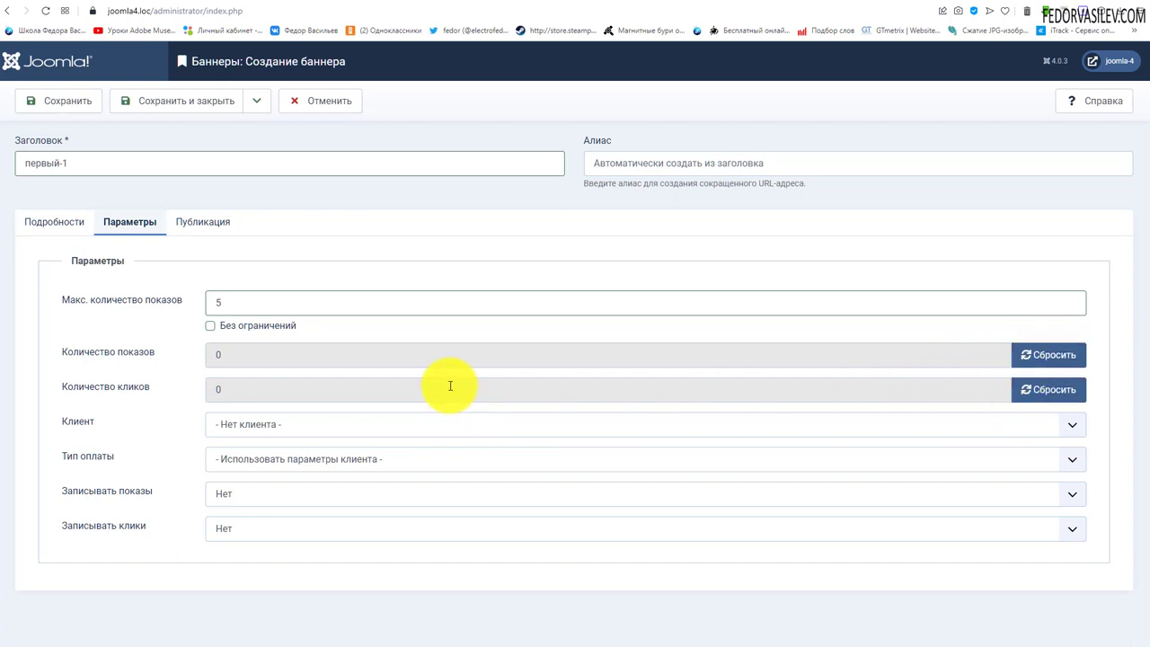
Assign the banner to the existing client and set its payment type ("Тип оплаты") to "Каждый месяц"
left_click(236, 423)
left_click(225, 452)
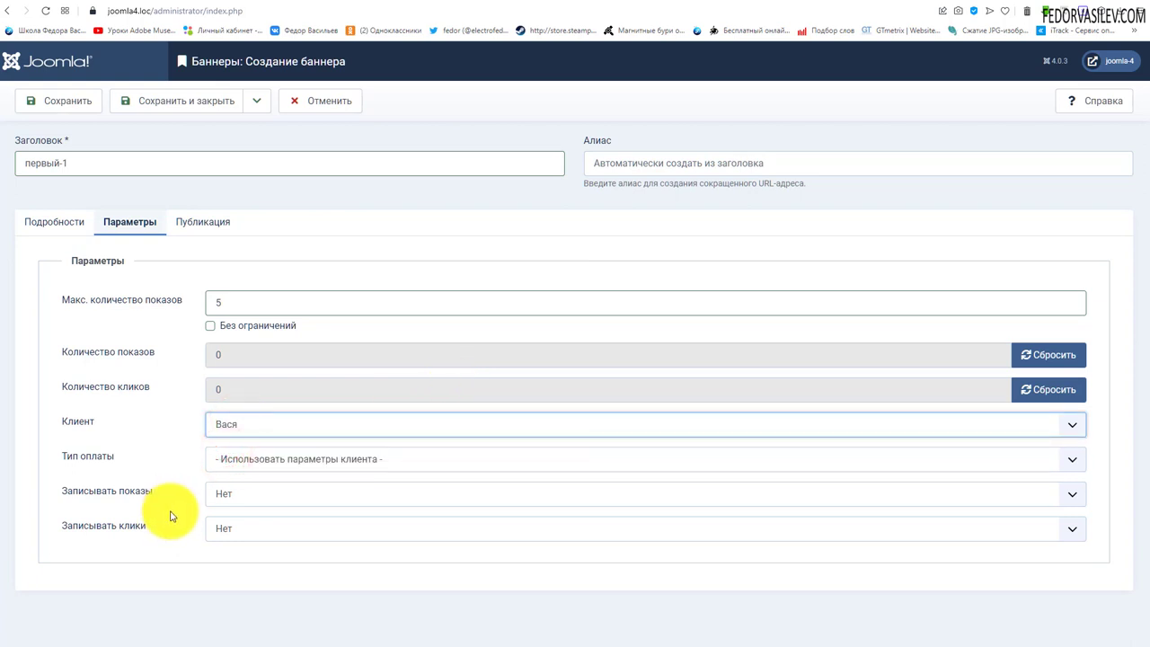
left_click(264, 459)
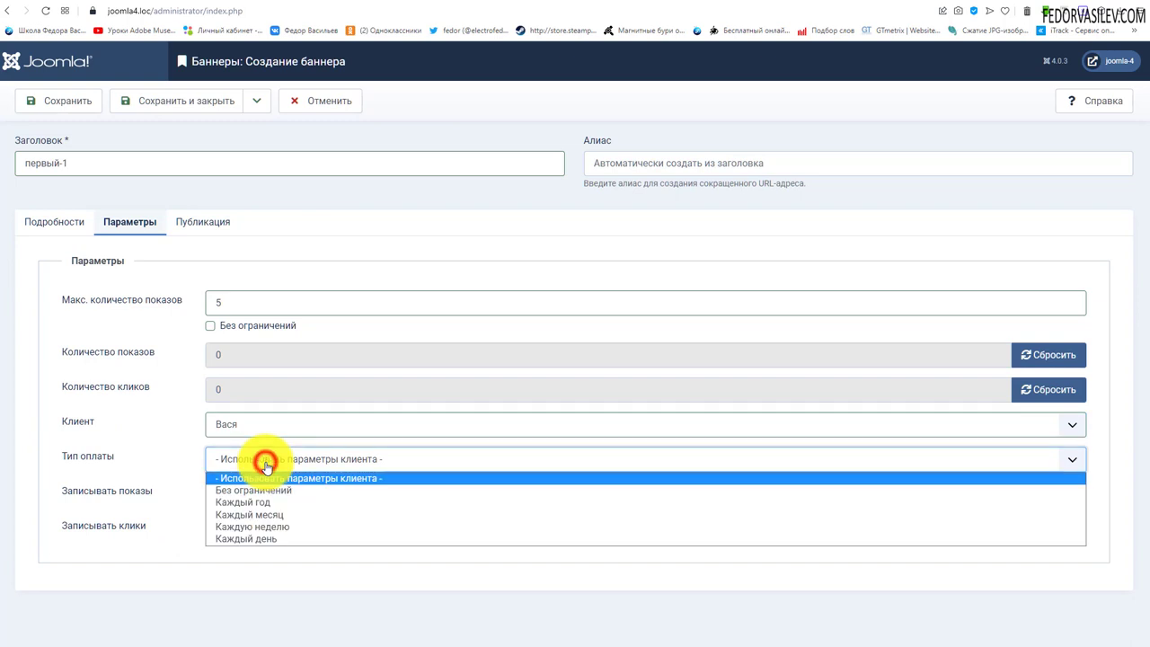
left_click(291, 515)
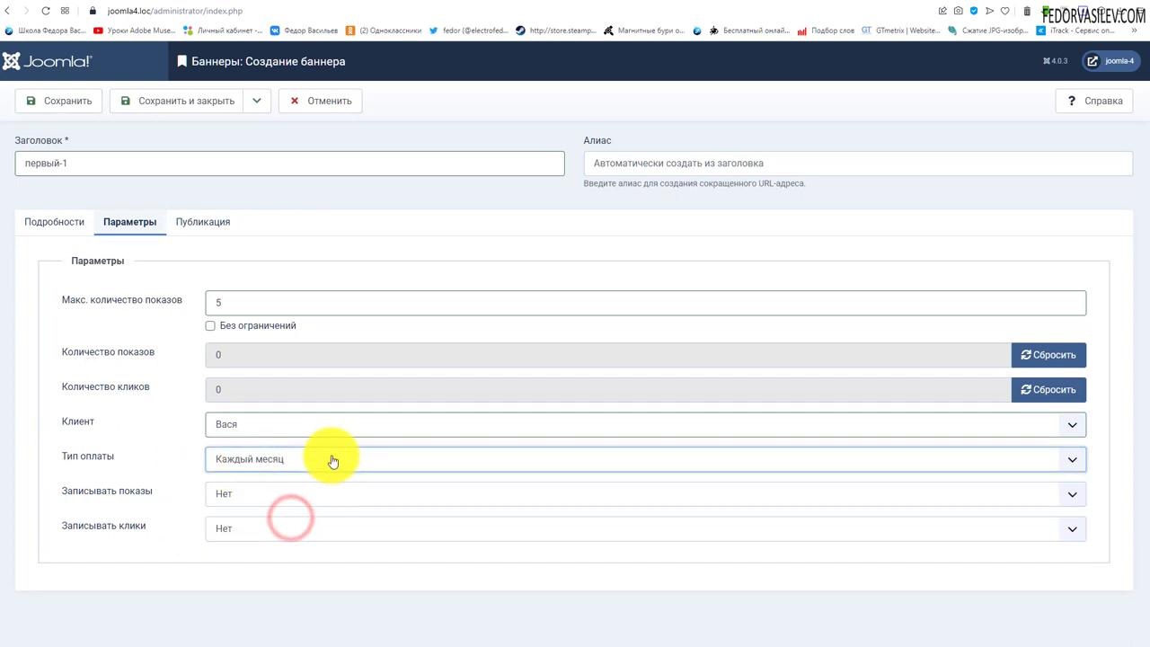
Try the option "- Использовать параметры клиента -" for recording the banner's impressions and clicks
left_click(264, 492)
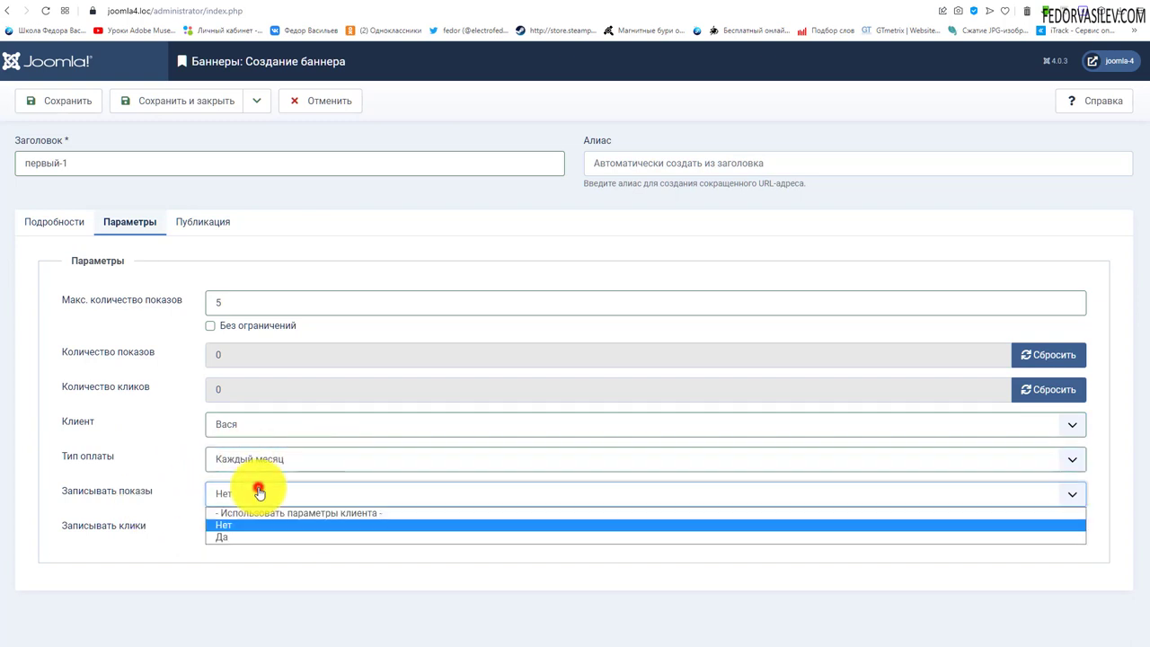
left_click(239, 533)
left_click(238, 532)
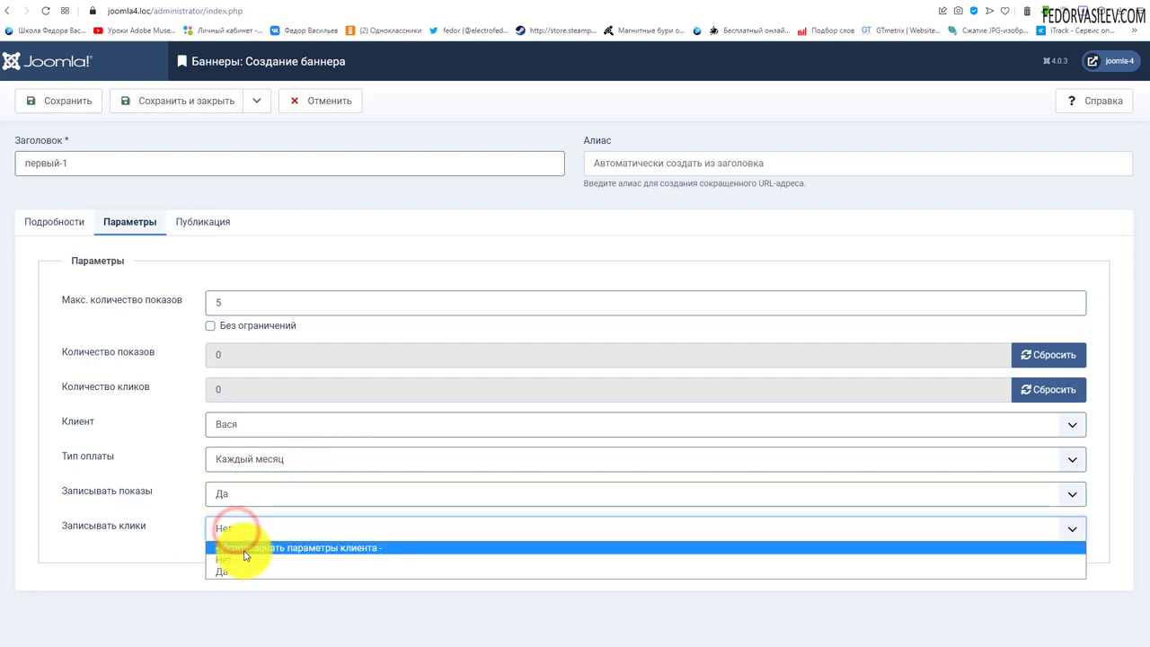
left_click(329, 546)
left_click(324, 493)
left_click(315, 510)
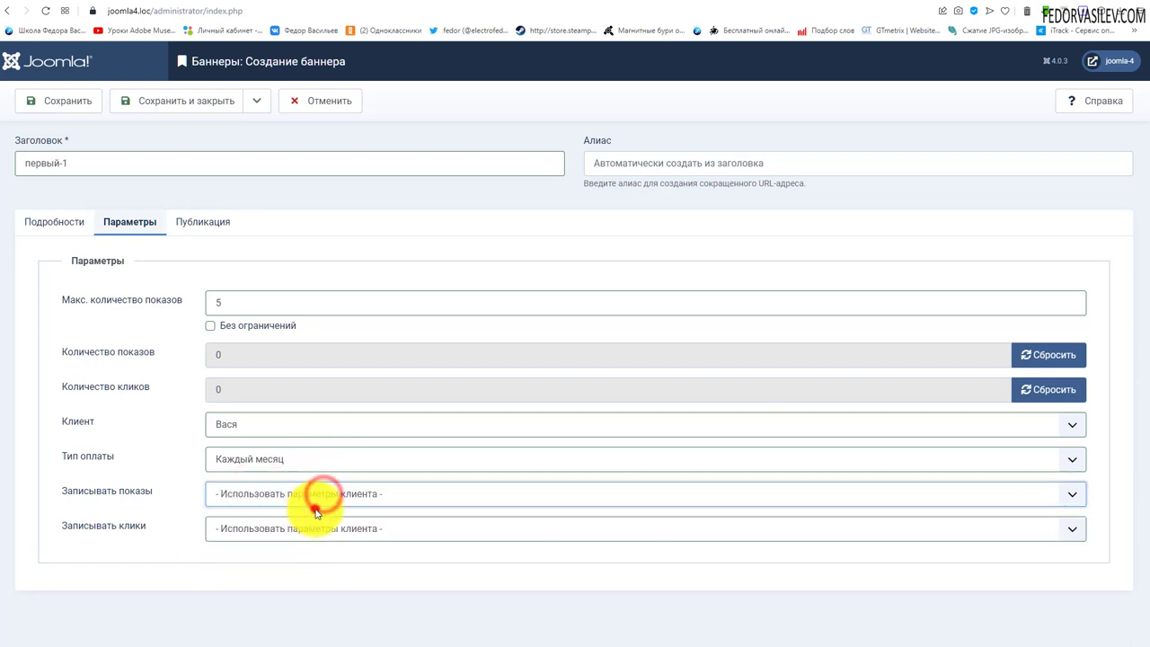
left_click(311, 497)
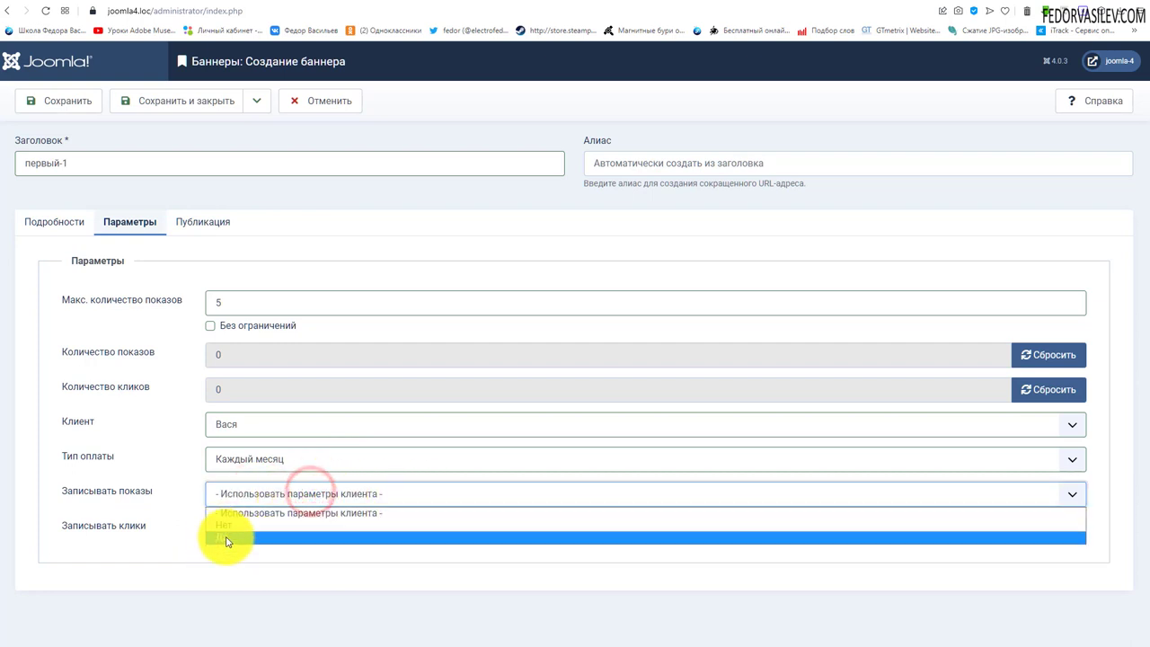
left_click(163, 520)
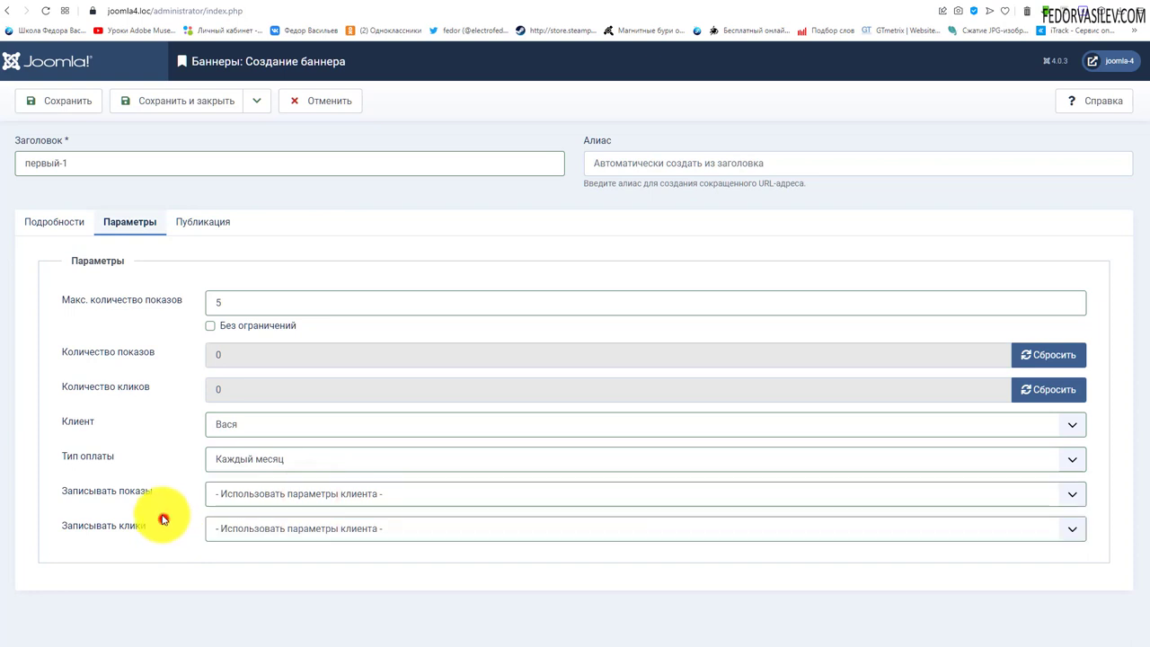
Set both "Записывать показы" and "Записывать клики" to "Да" for the banner
left_click(258, 490)
left_click(236, 536)
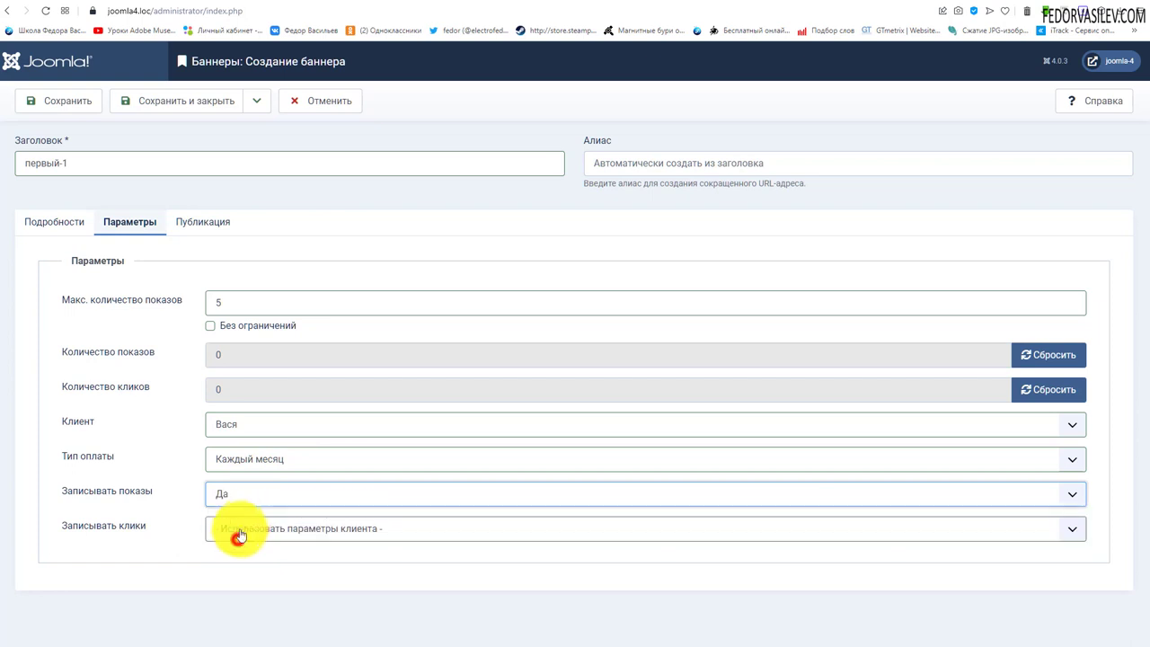
left_click(241, 528)
left_click(231, 567)
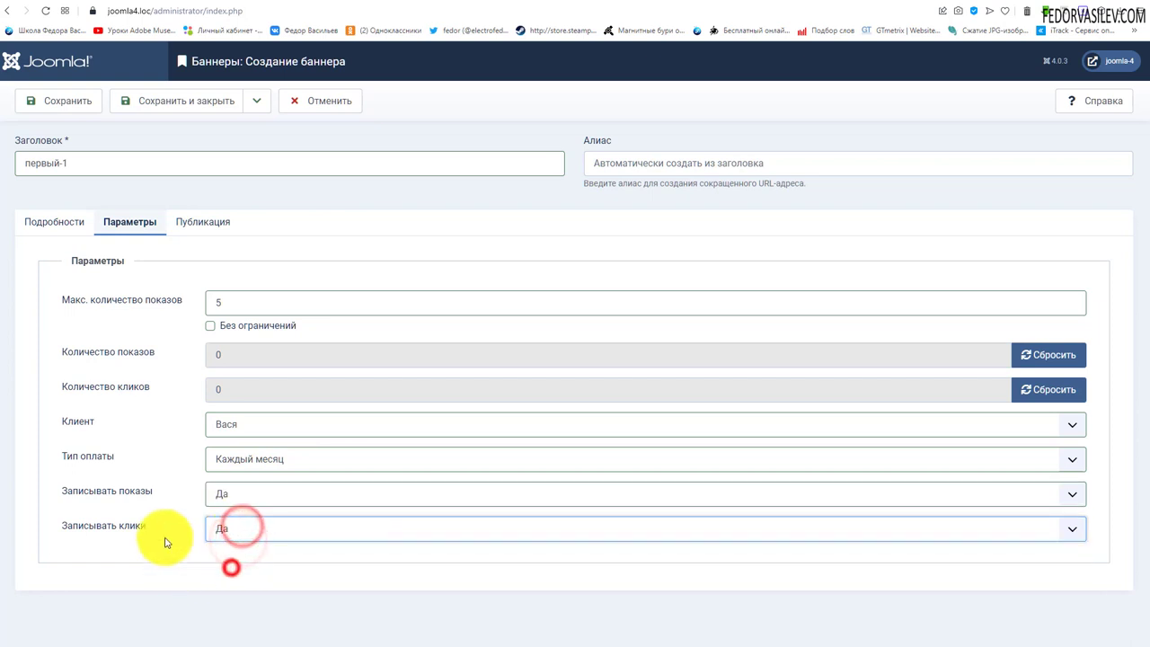
Check the banner's publication and metadata settings, leave the own prefix option at "Нет", and save and close the banner
left_click(215, 227)
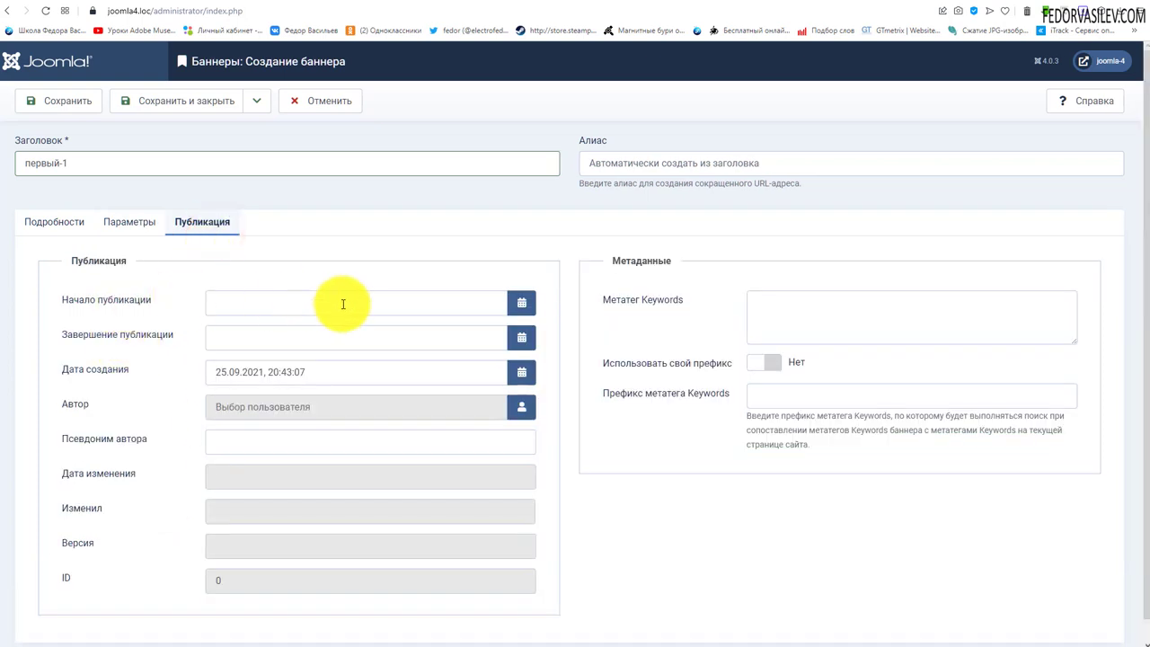
left_click(774, 307)
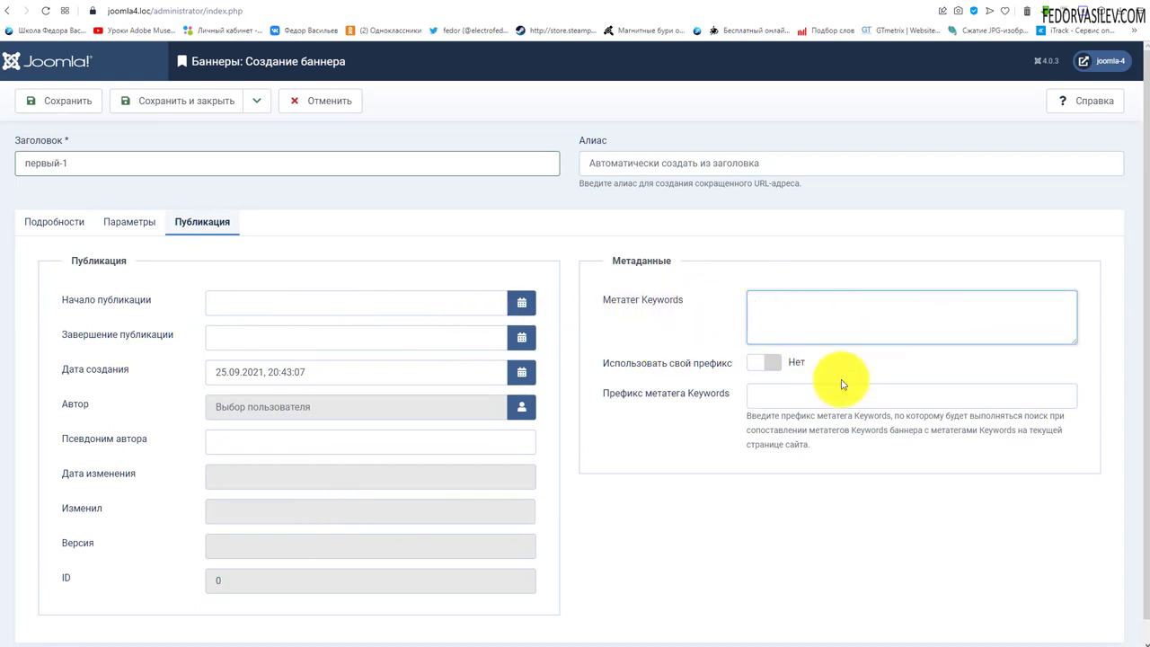
left_click(771, 363)
left_click(764, 362)
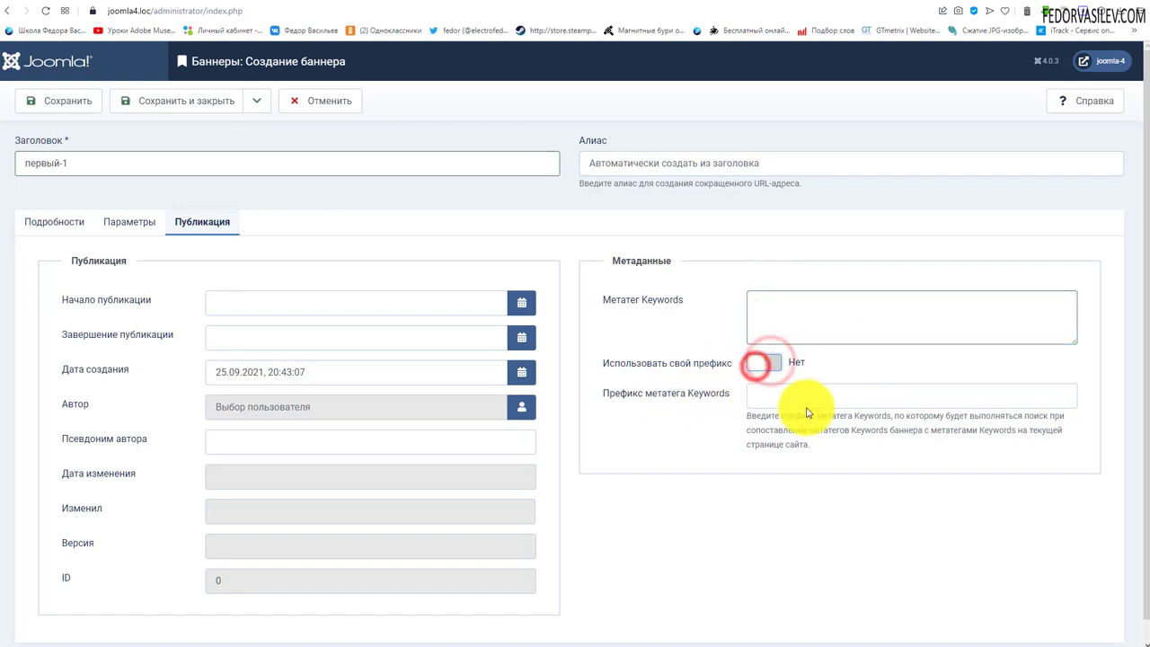
left_click(804, 404)
left_click(152, 101)
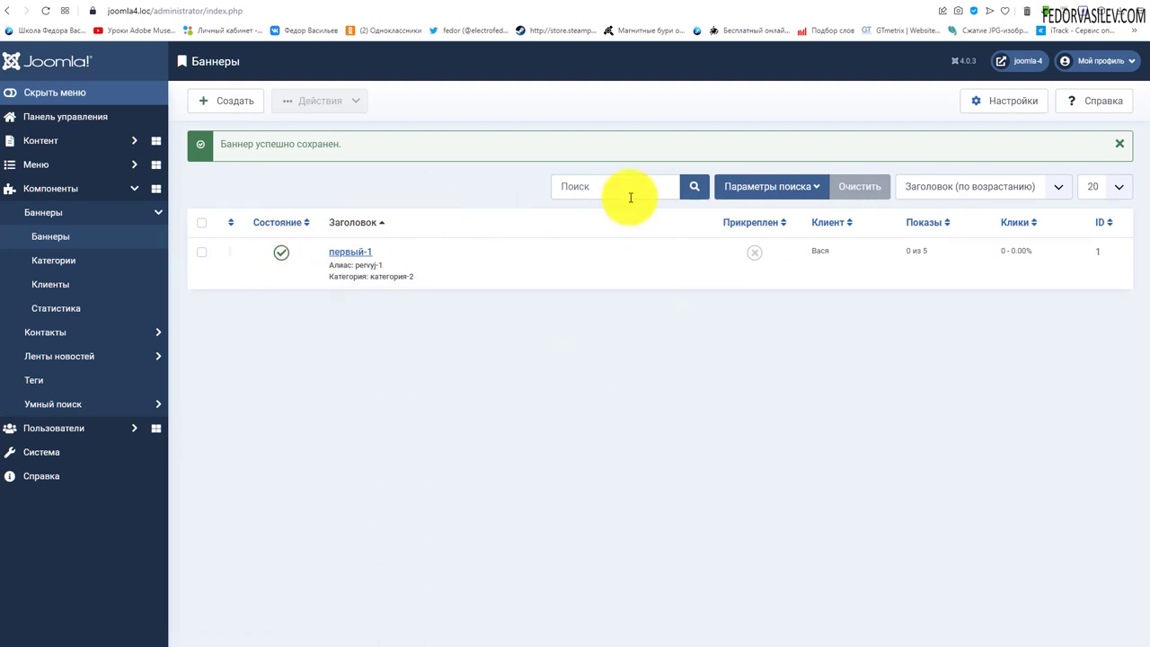
left_click(1118, 144)
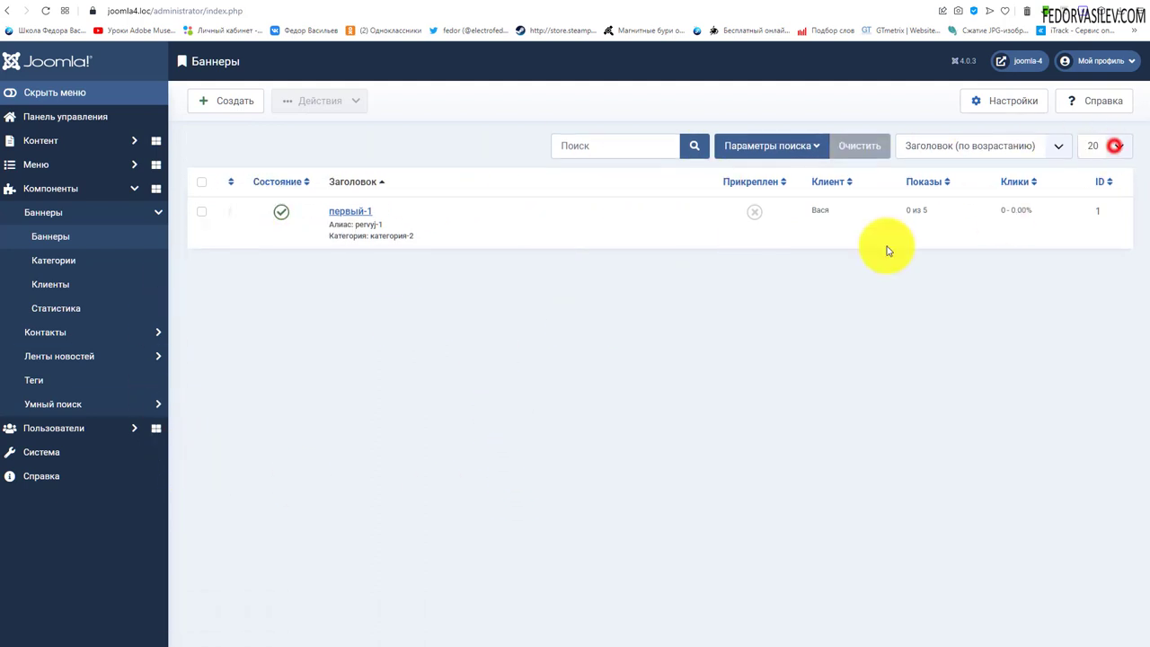
Try pinning the banner "первый-1" directly in the banner list, and unpin it again
left_click(756, 212)
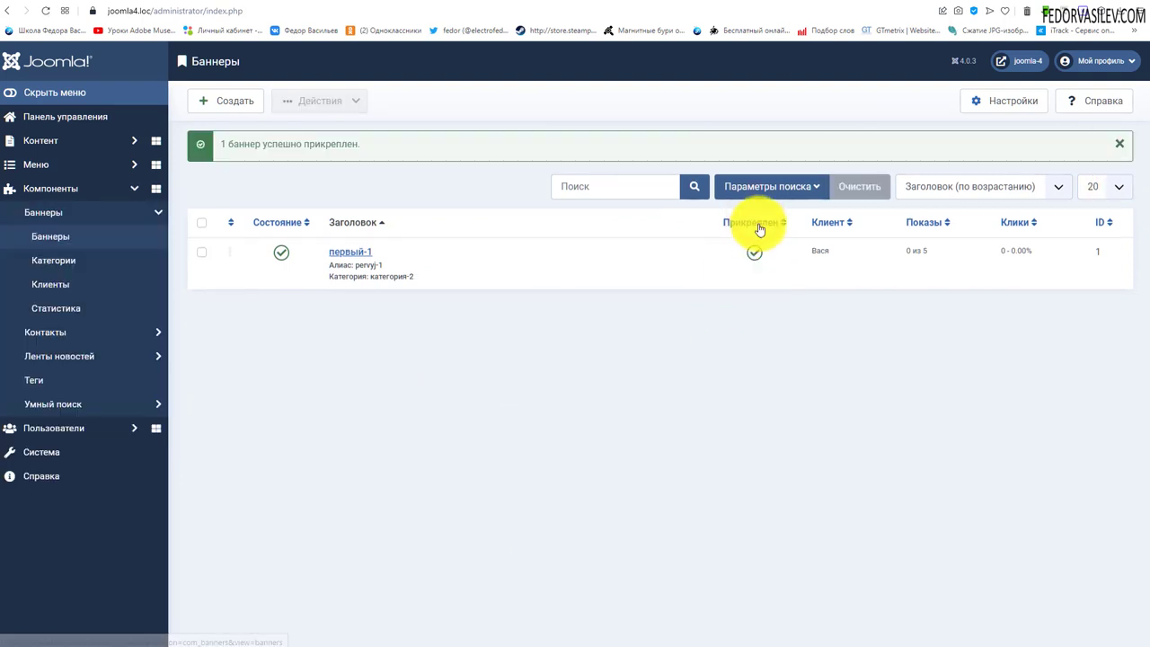
left_click(755, 254)
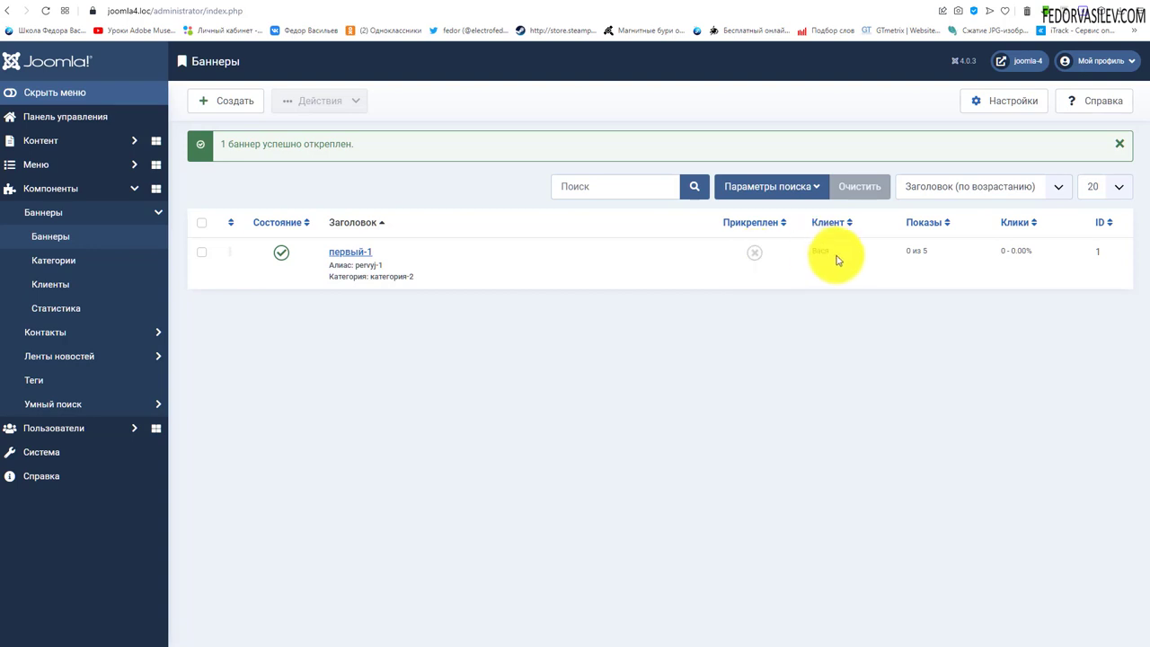
Examine the impressions ("Показы") and clicks ("Клики") values of the banner "первый-1" in the list
left_click(909, 252)
left_click(904, 269)
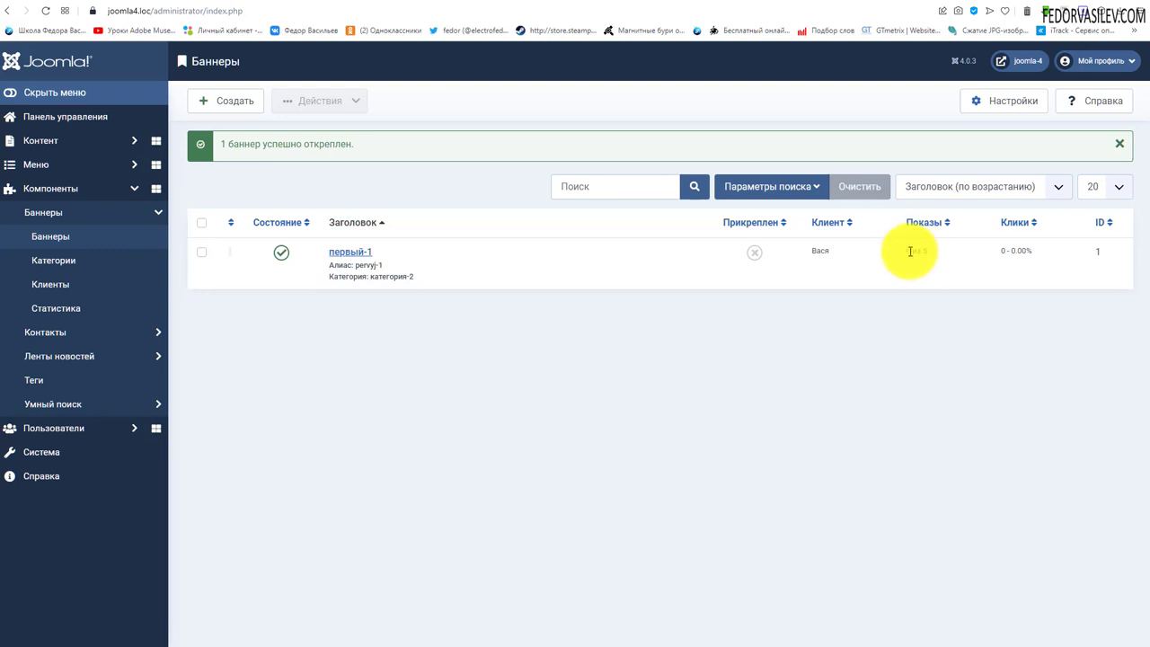
left_click(912, 252)
left_click(904, 279)
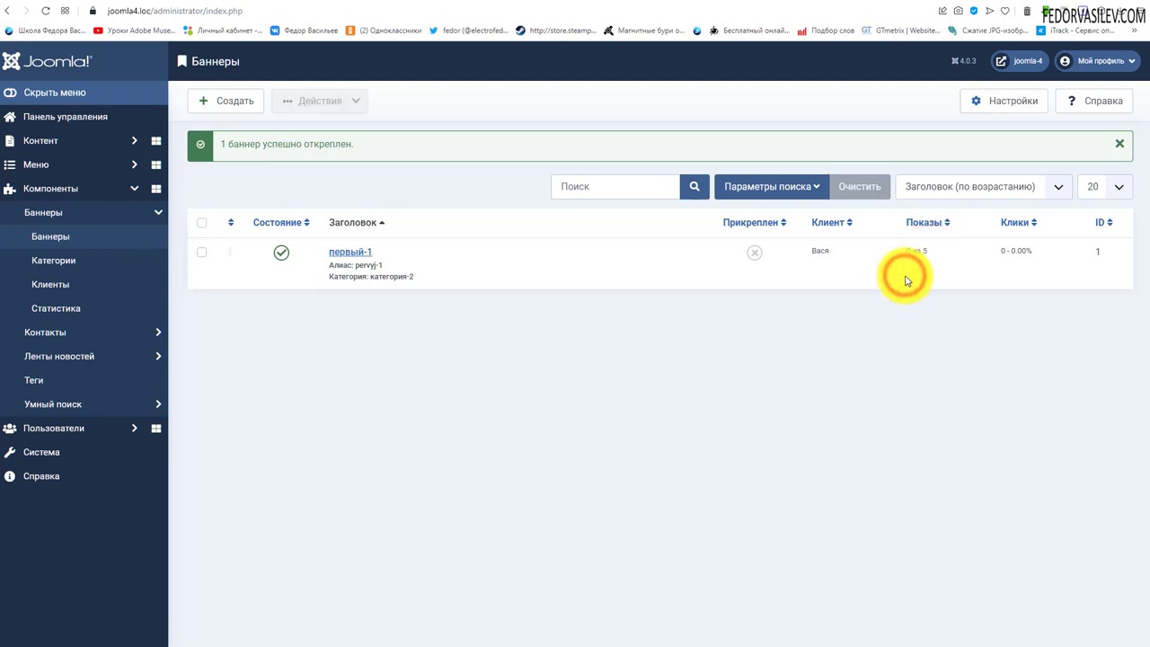
left_click(1002, 253)
left_click(995, 273)
left_click(1024, 250)
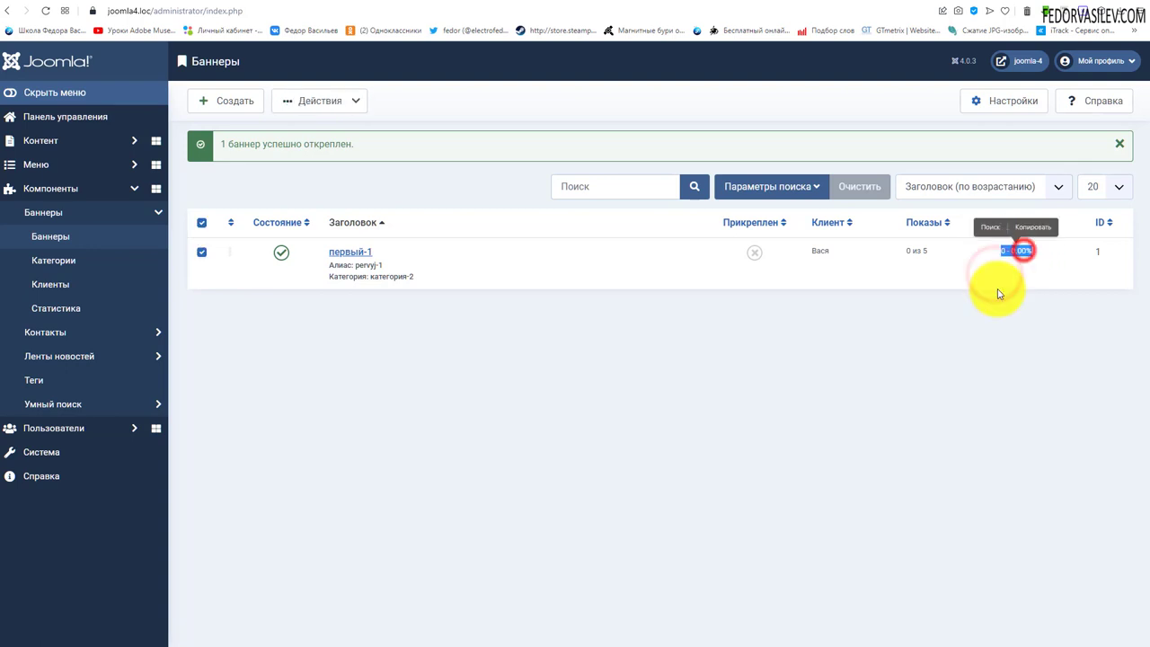
left_click(995, 285)
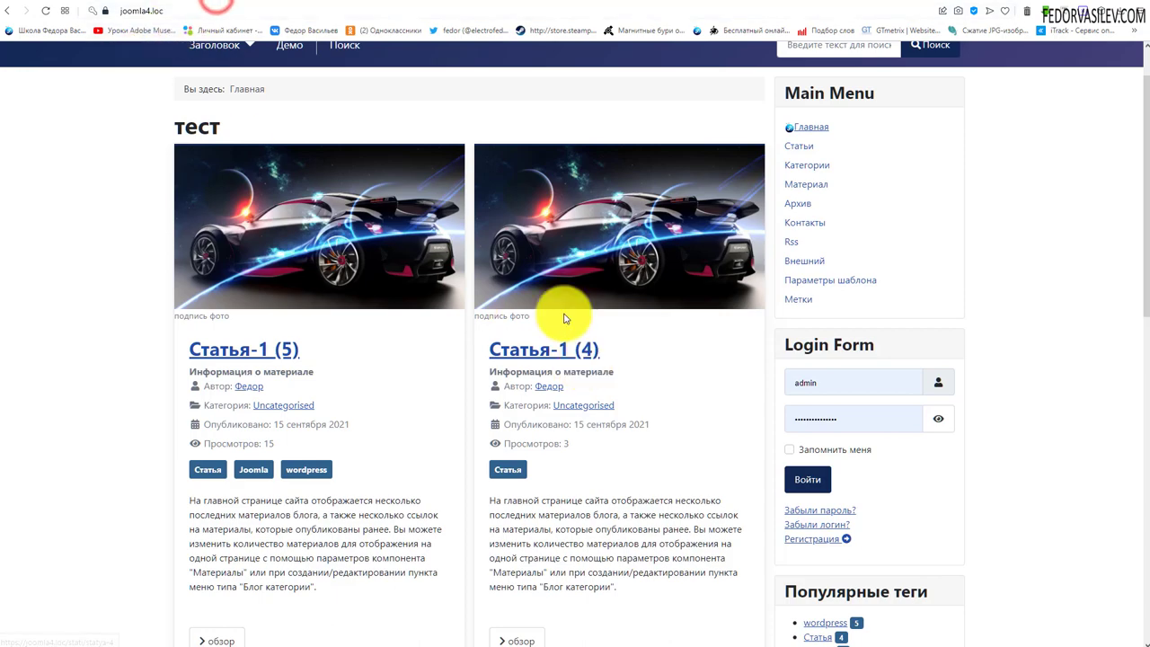
Look over the site's public home page for a banner location and return to the administrator's banner list
scroll(836, 336, "down", 5)
scroll(896, 231, "up", 6)
left_click(92, 3)
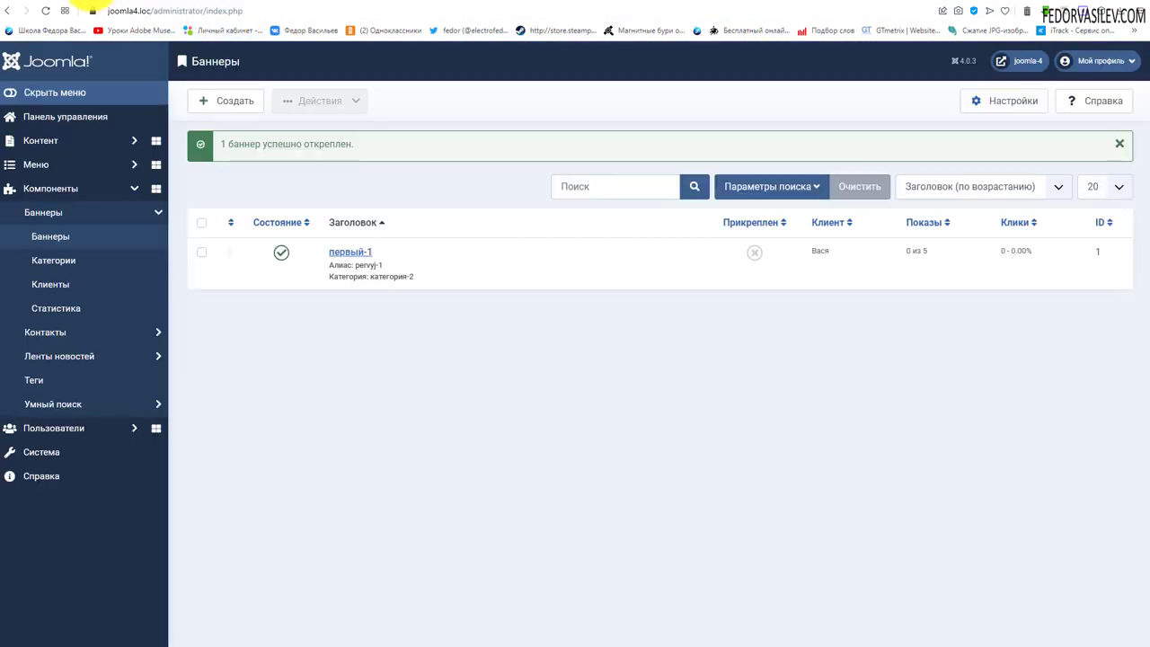
Start a new site module of the type "Баннеры" from the control panel's module manager
left_click(79, 117)
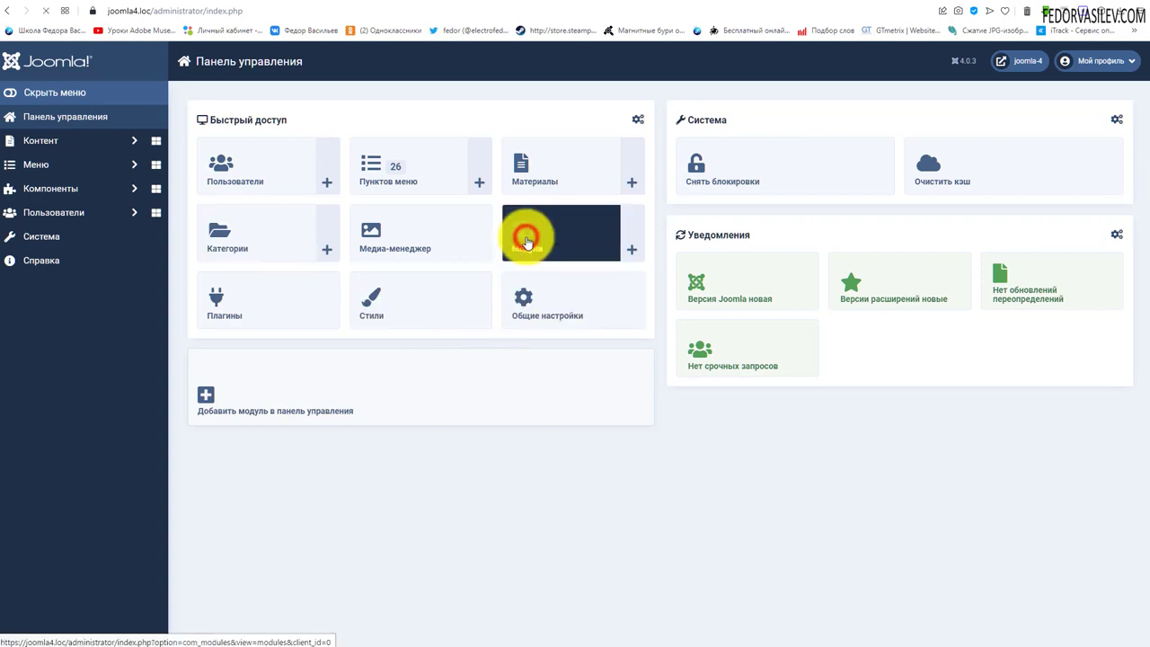
left_click(231, 101)
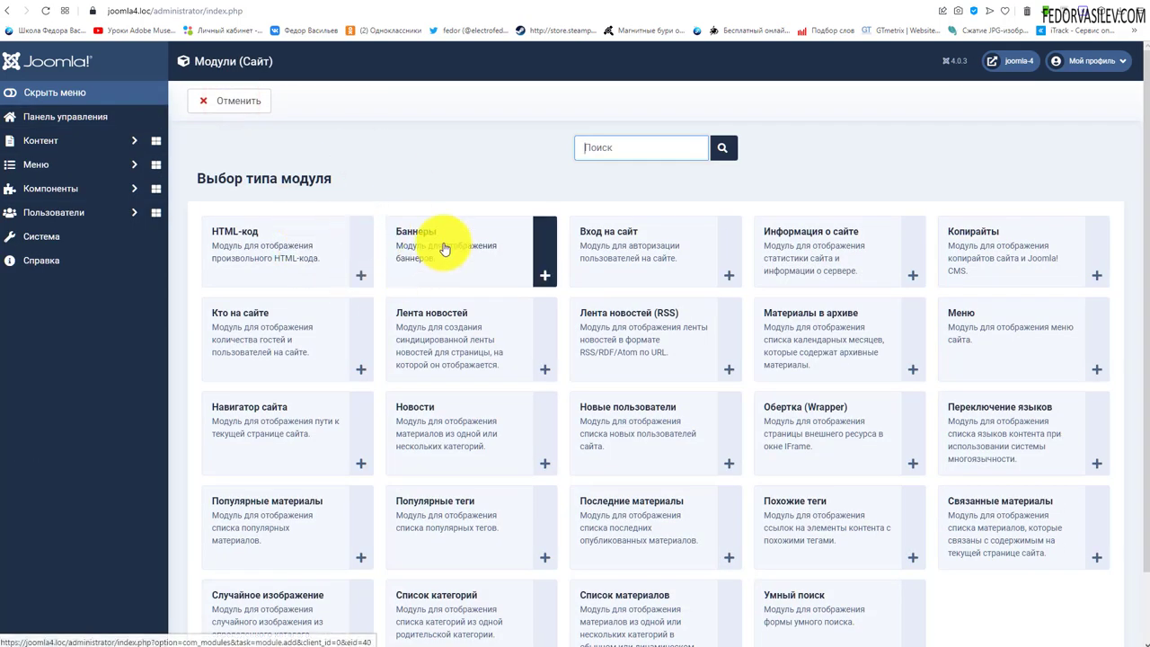
left_click(425, 239)
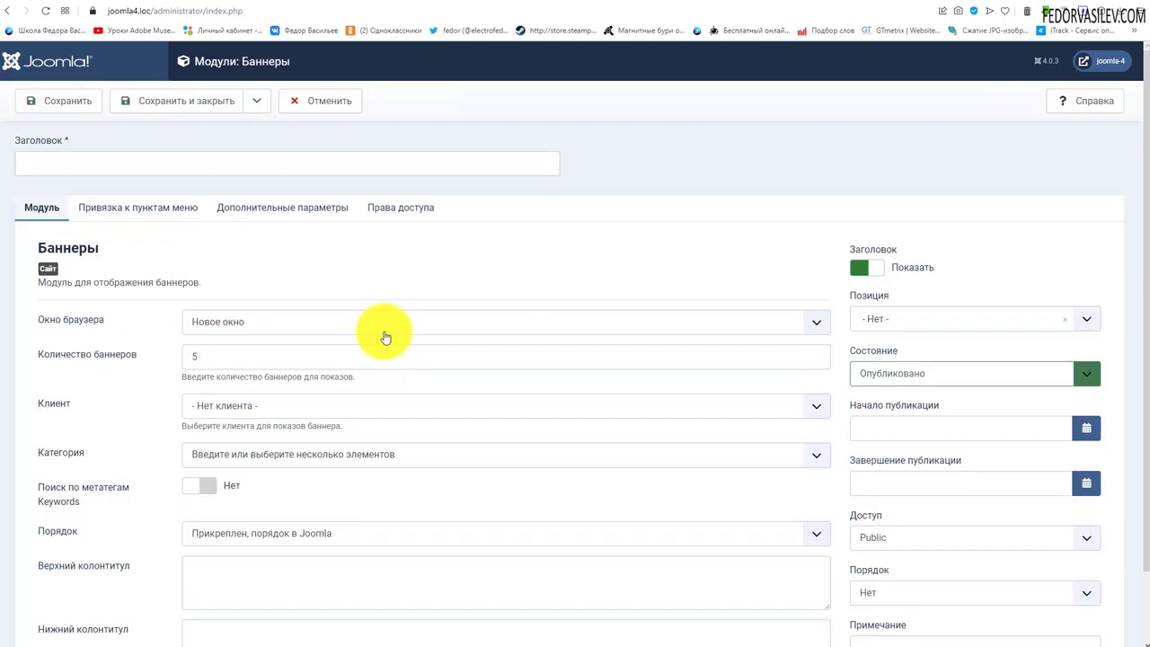
Title the banners module "первый-1" and leave its title display at "Показать"
left_click(159, 165)
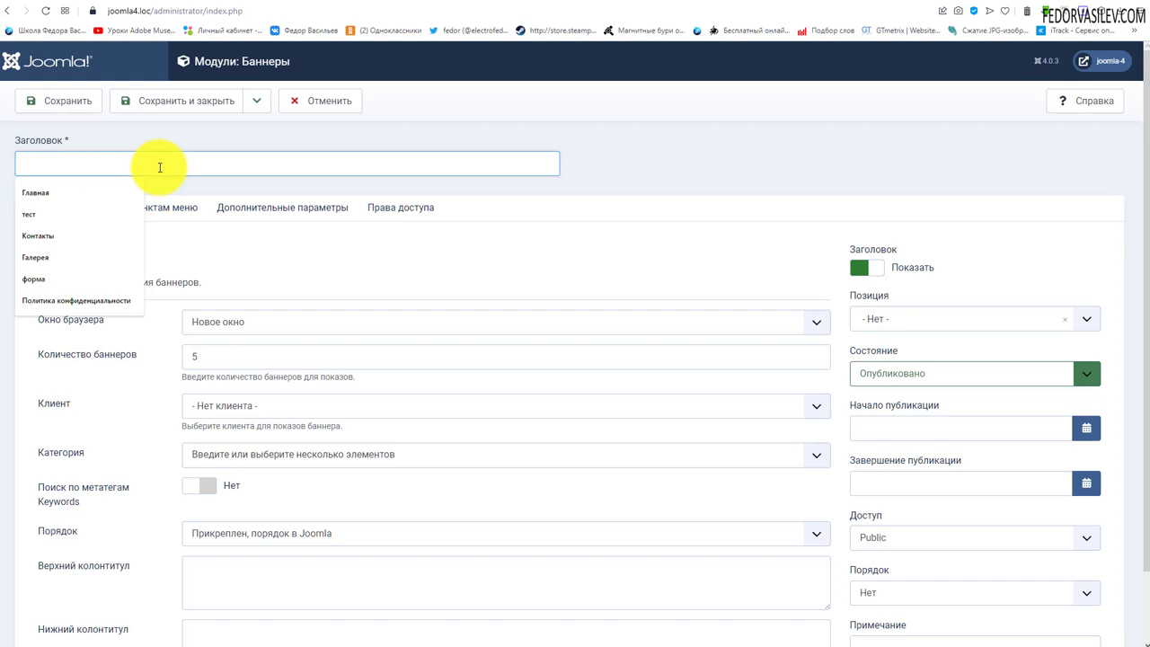
type("первый")
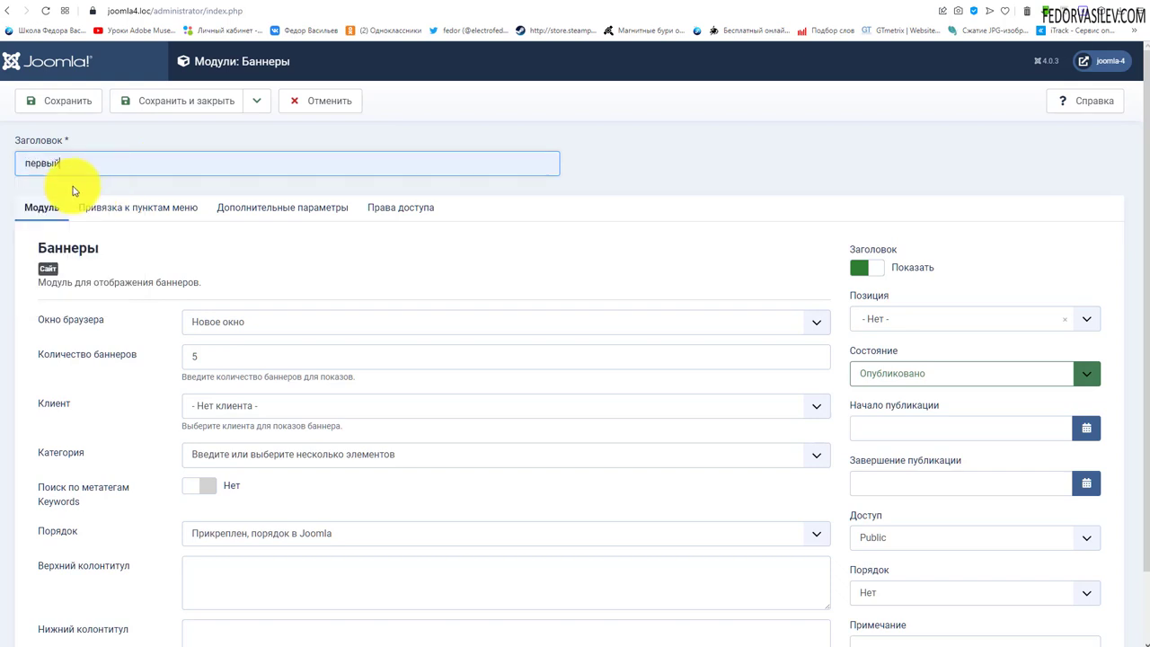
left_click(140, 172)
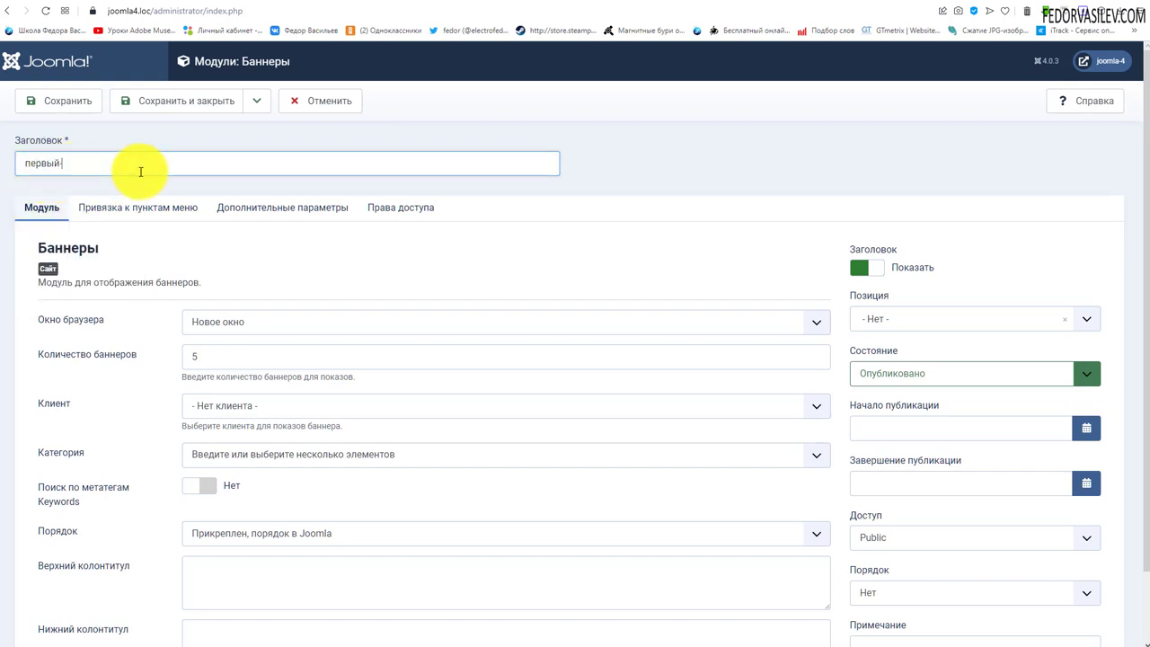
type("-1")
left_click(788, 177)
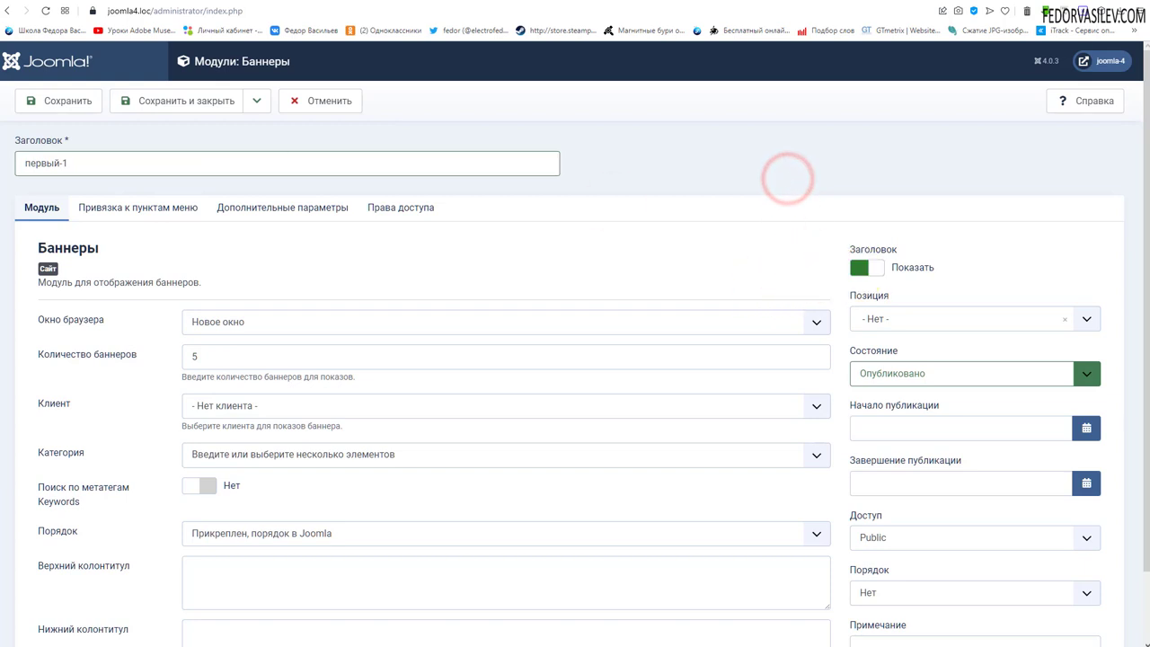
left_click(798, 159)
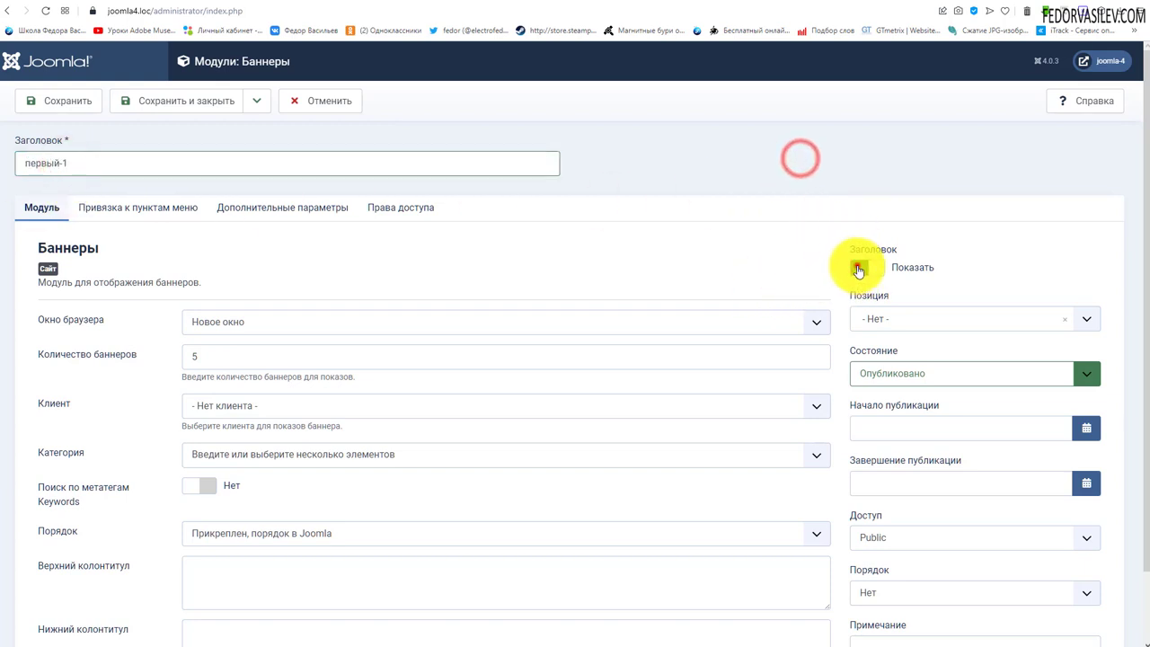
left_click(864, 267)
Assign the banners module to the template position "Sidebar-right [sidebar-right]"
left_click(886, 318)
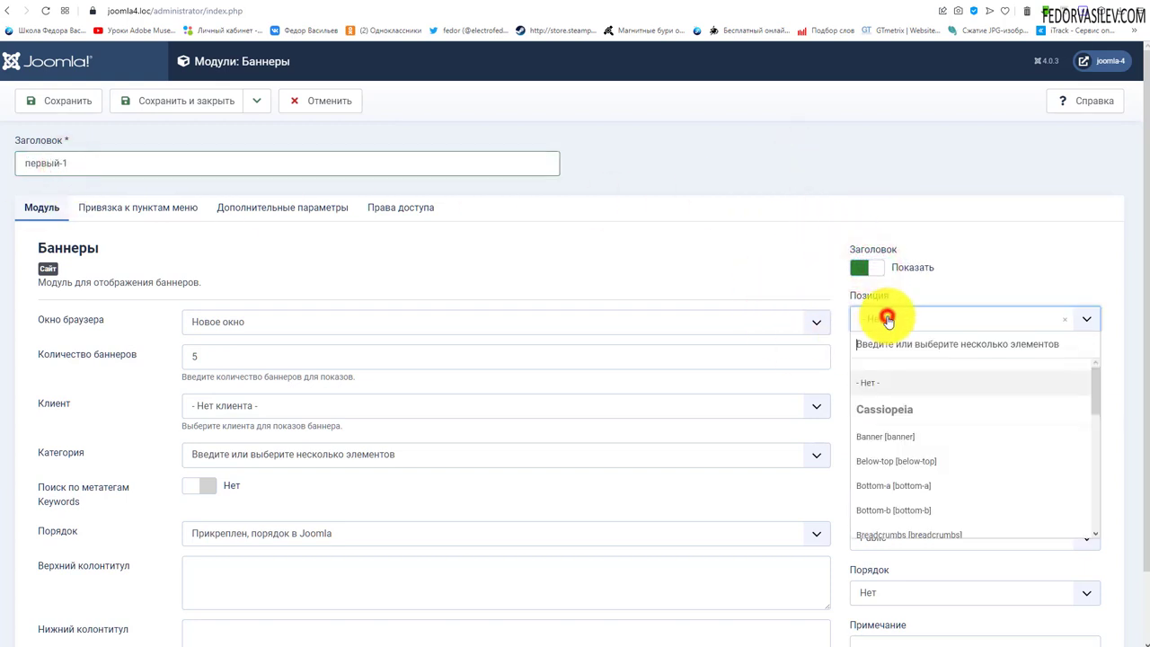
scroll(991, 449, "down", 2)
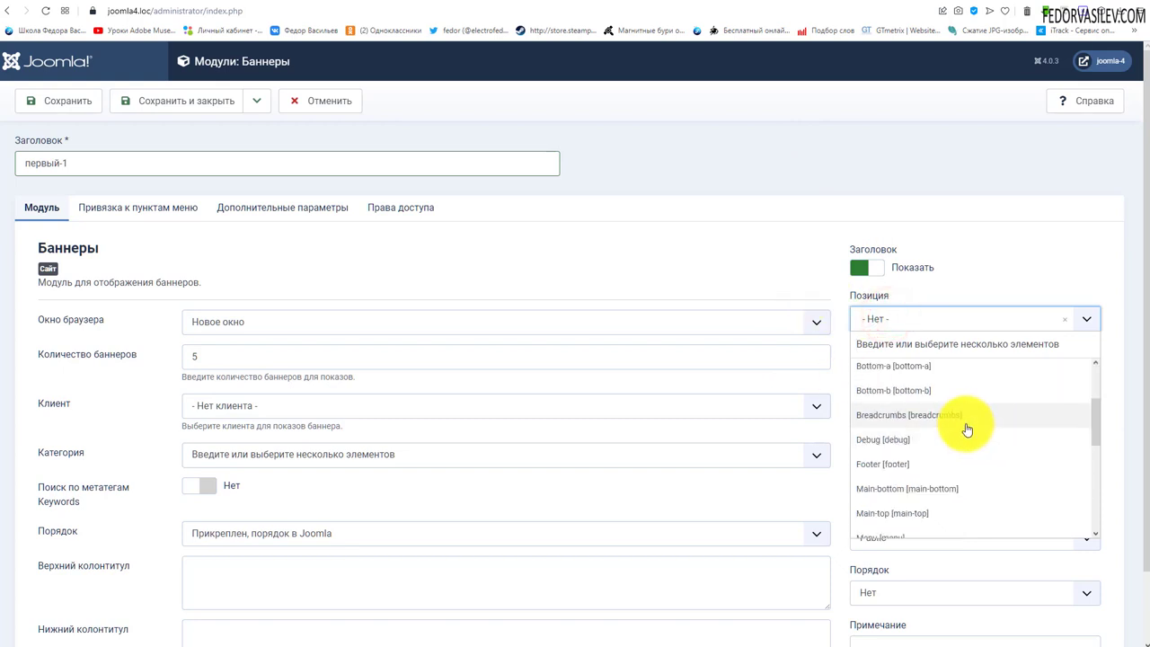
scroll(969, 423, "down", 1)
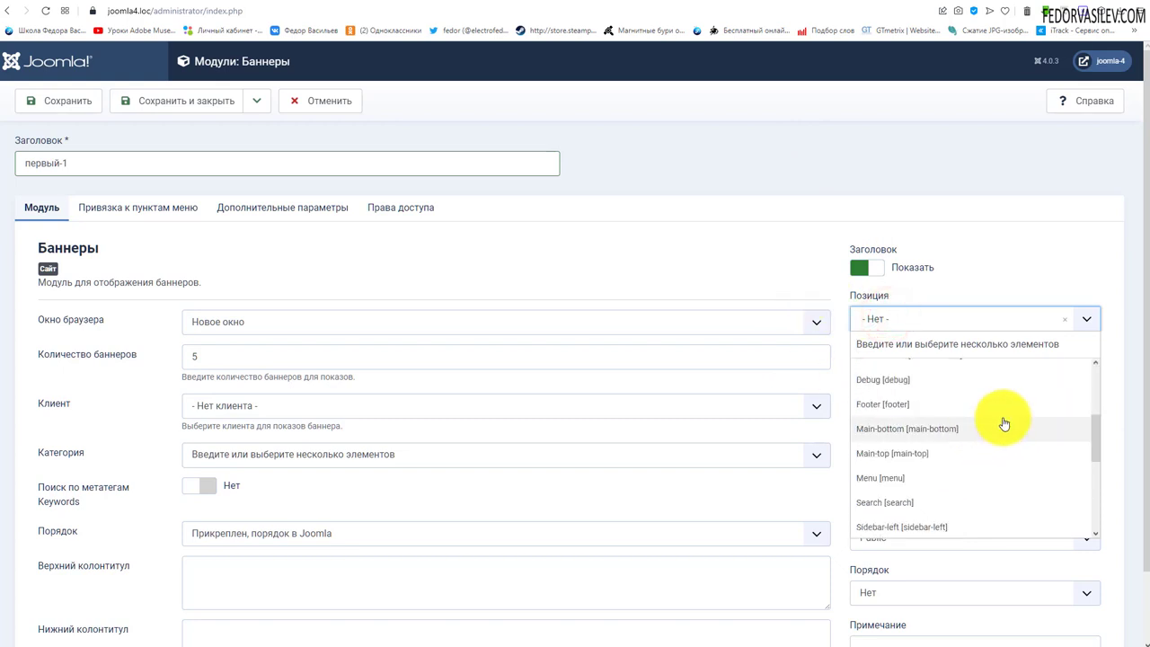
scroll(970, 449, "down", 1)
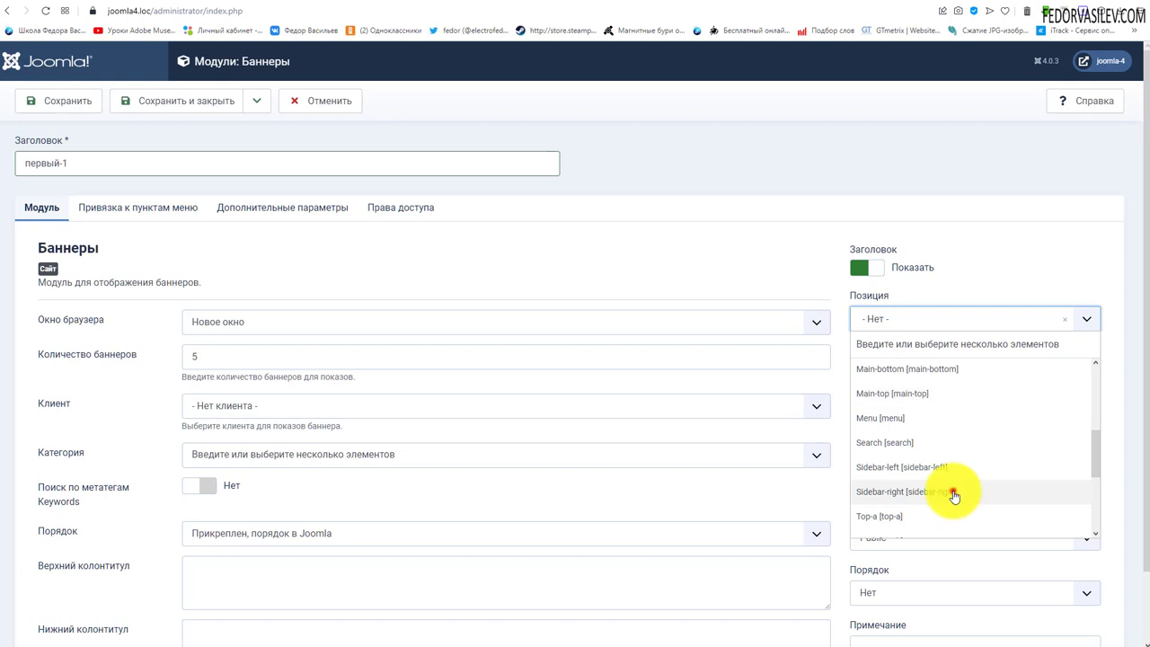
left_click(952, 487)
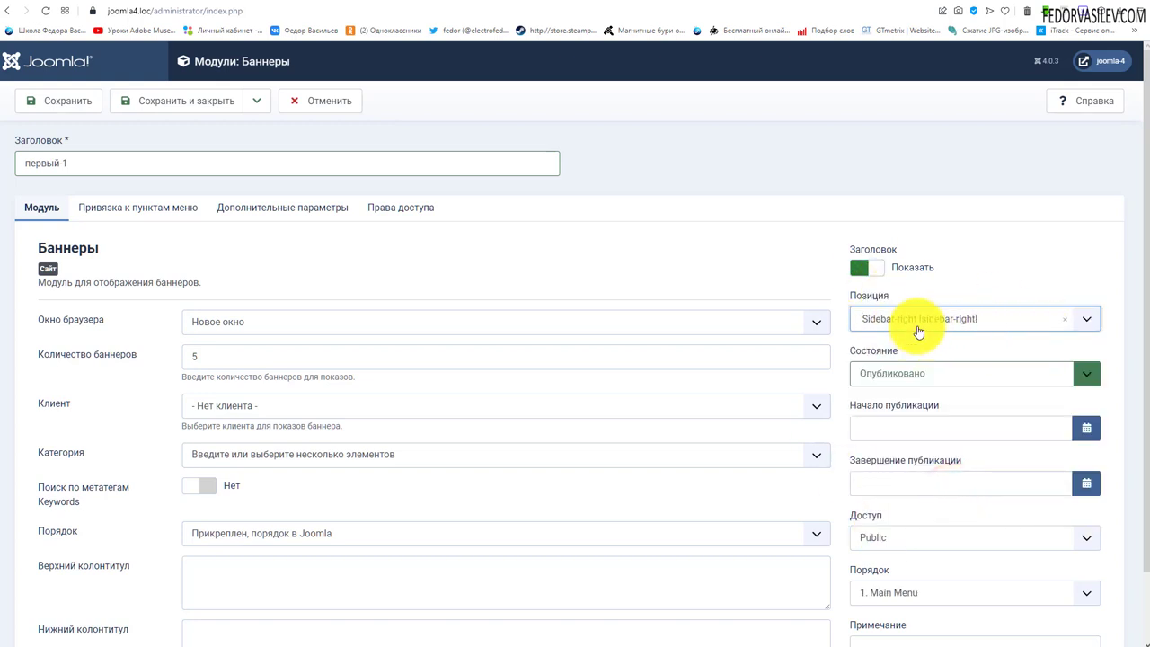
scroll(726, 310, "down", 1)
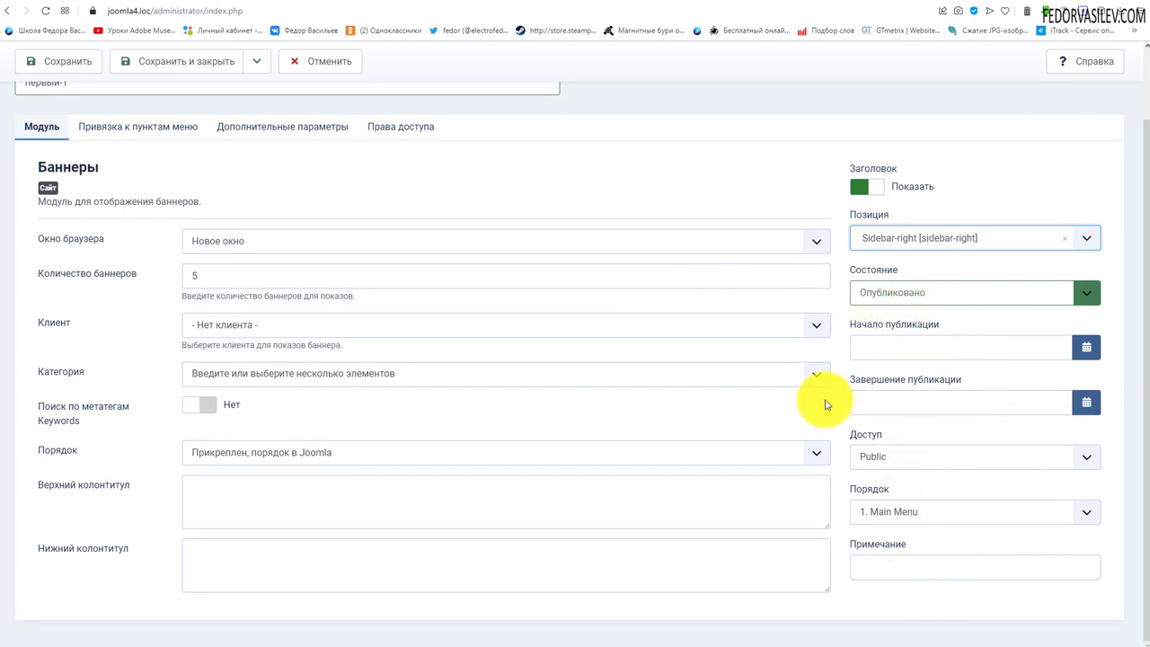
Set the banners' browser window to "Всплывающее окно" and the number of banners to 5
scroll(503, 337, "up", 1)
left_click(224, 322)
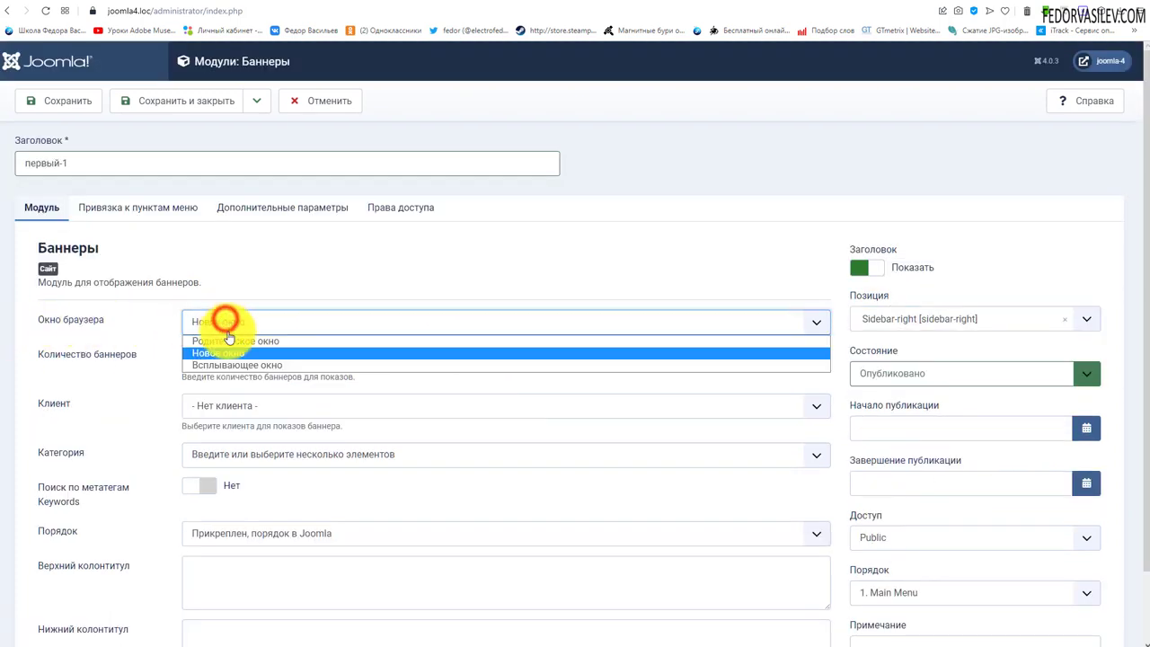
left_click(226, 365)
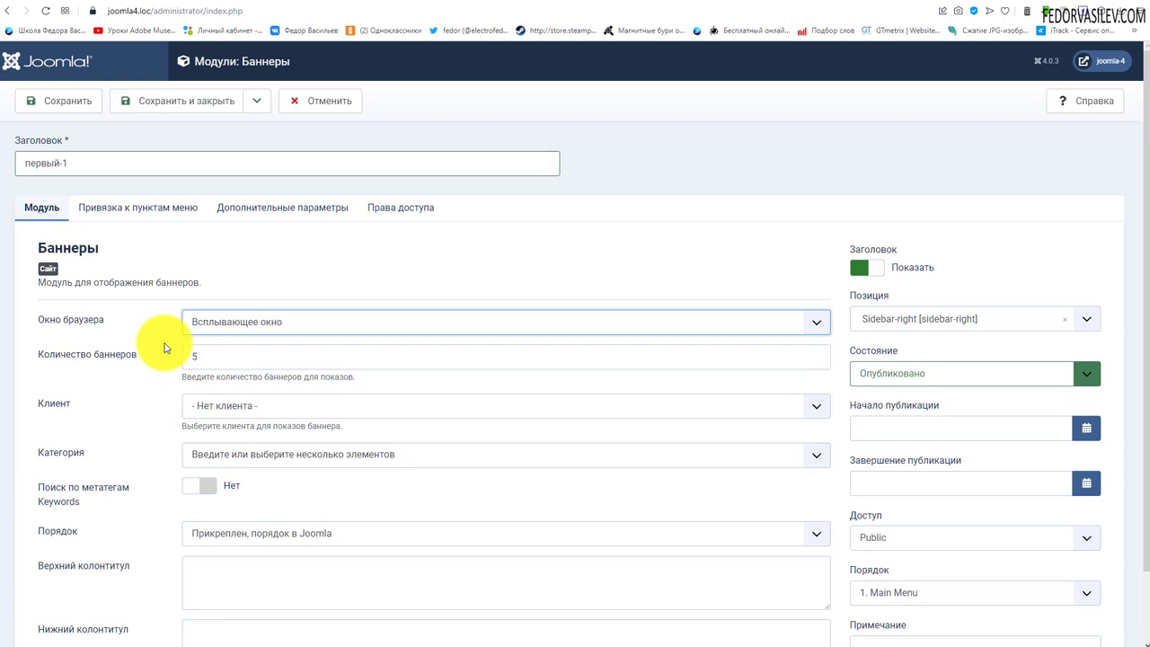
left_click(196, 330)
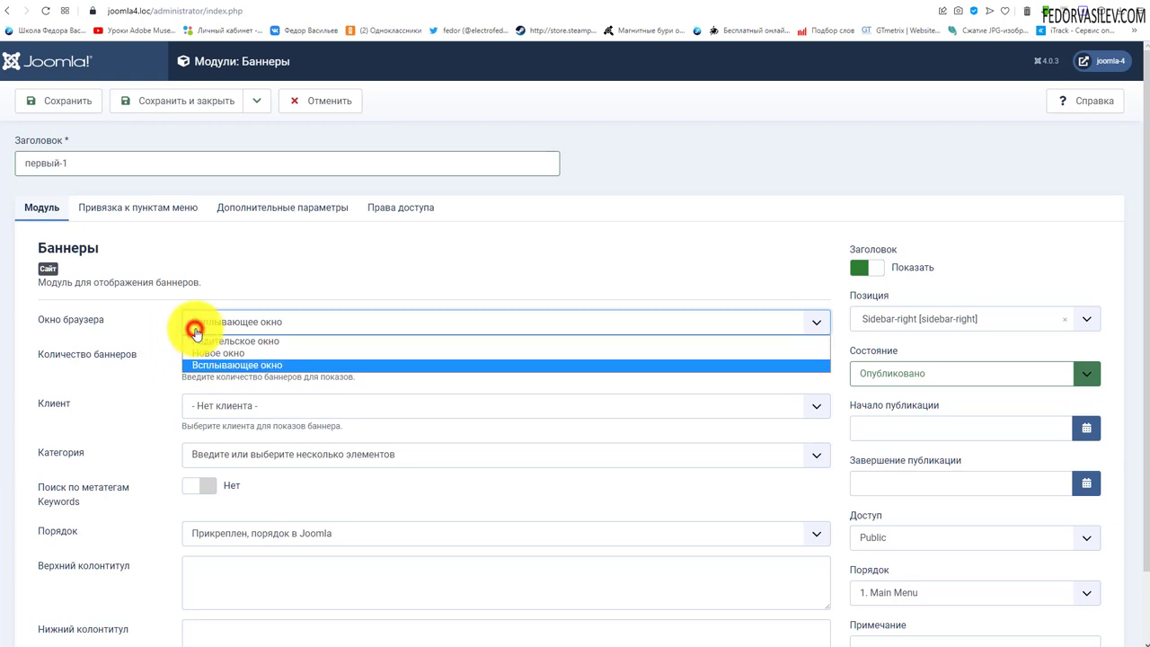
left_click(328, 259)
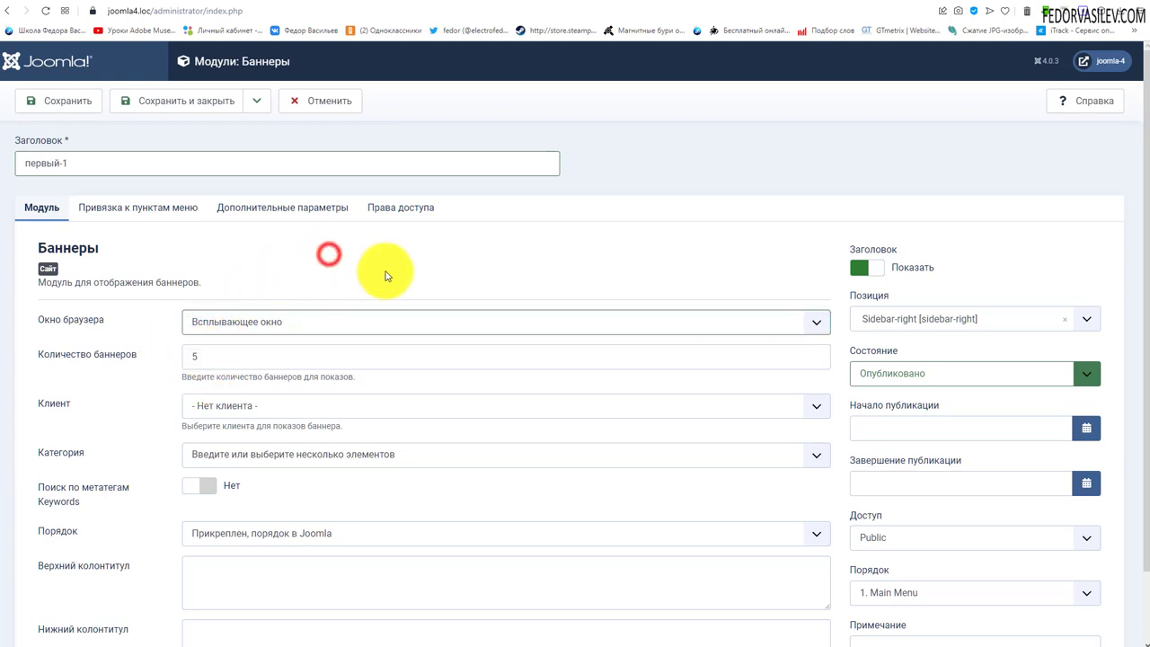
left_click_drag(220, 359, 185, 356)
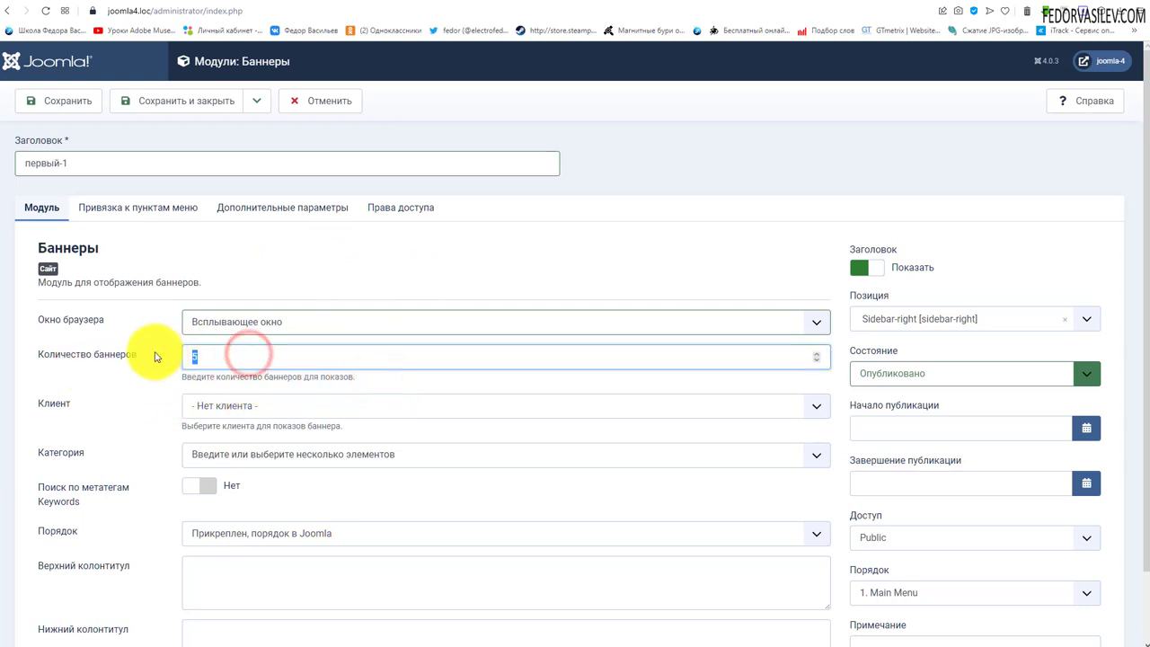
type("5")
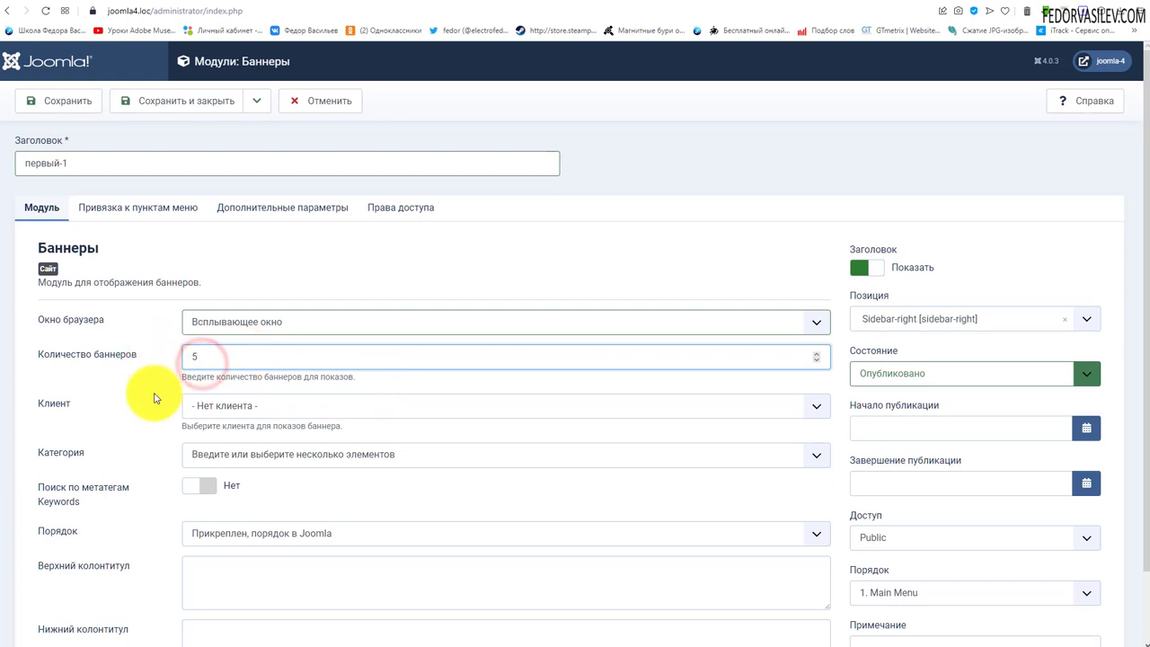
Limit the module to the existing banner client and the category "категория-2"
scroll(201, 324, "down", 1)
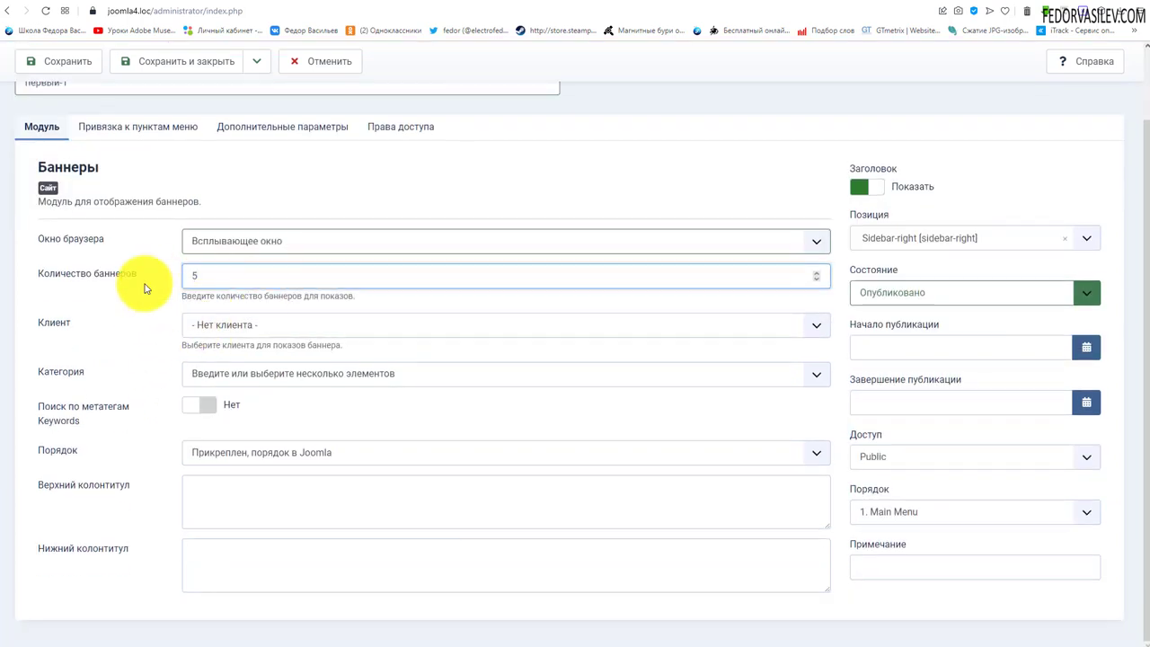
left_click(122, 315)
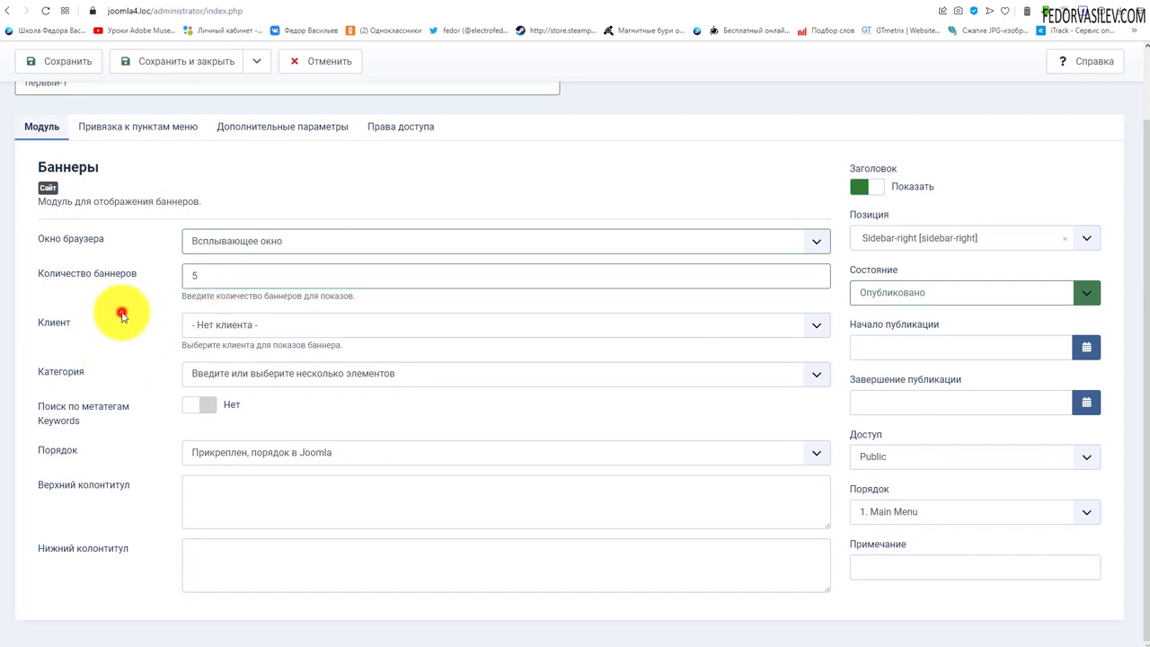
left_click(257, 326)
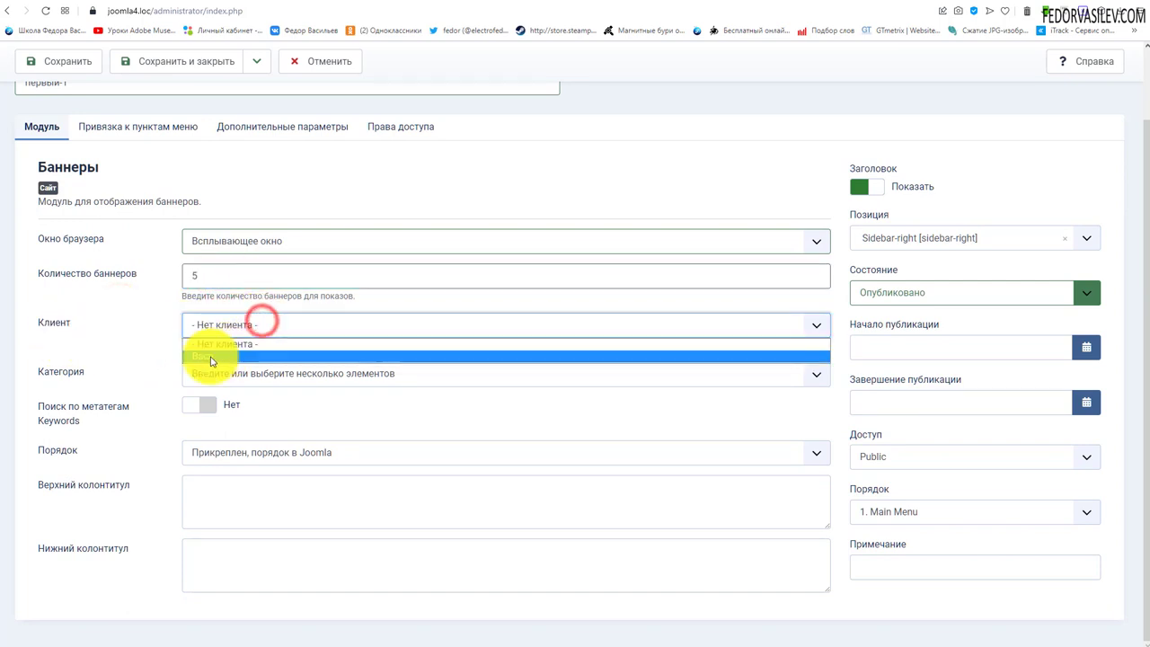
left_click(209, 355)
left_click(244, 373)
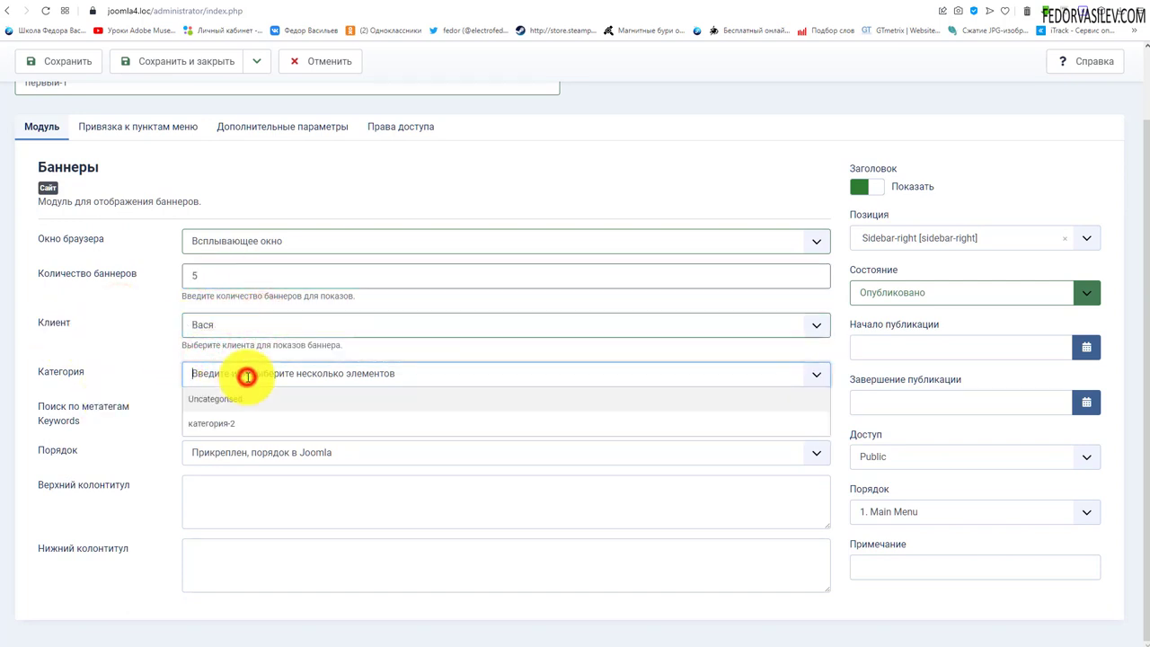
left_click(231, 419)
left_click(113, 375)
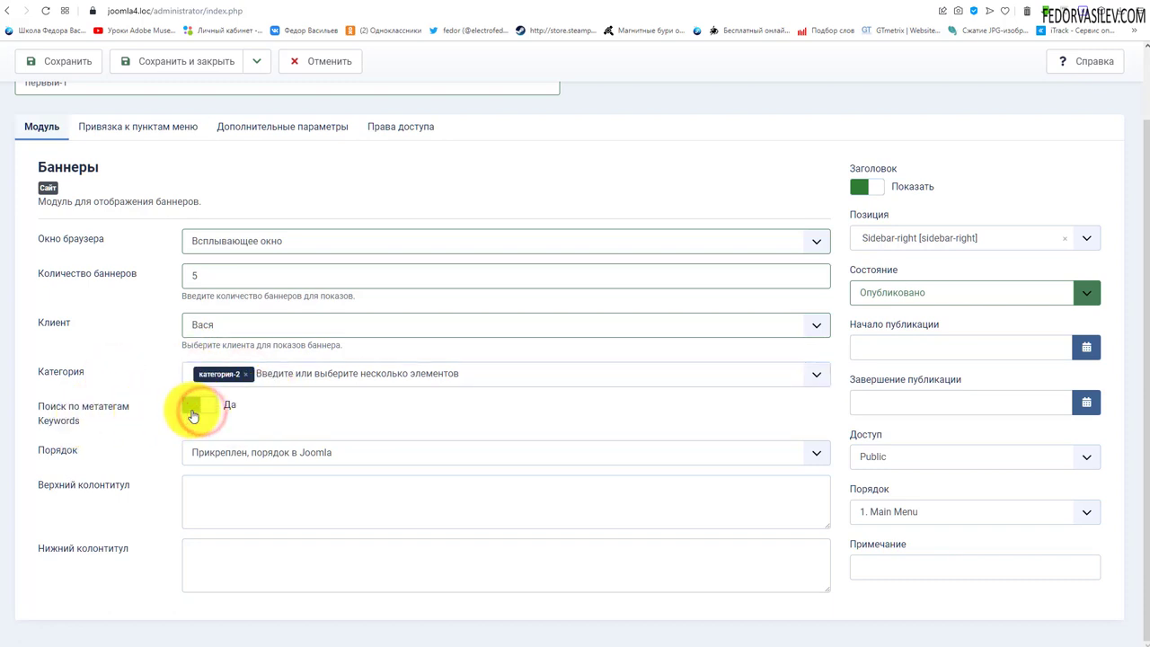
Look over the module's keyword search, display order, header and footer options, keeping "Нет" and "Прикреплен, порядок в Joomla"
left_click(192, 409)
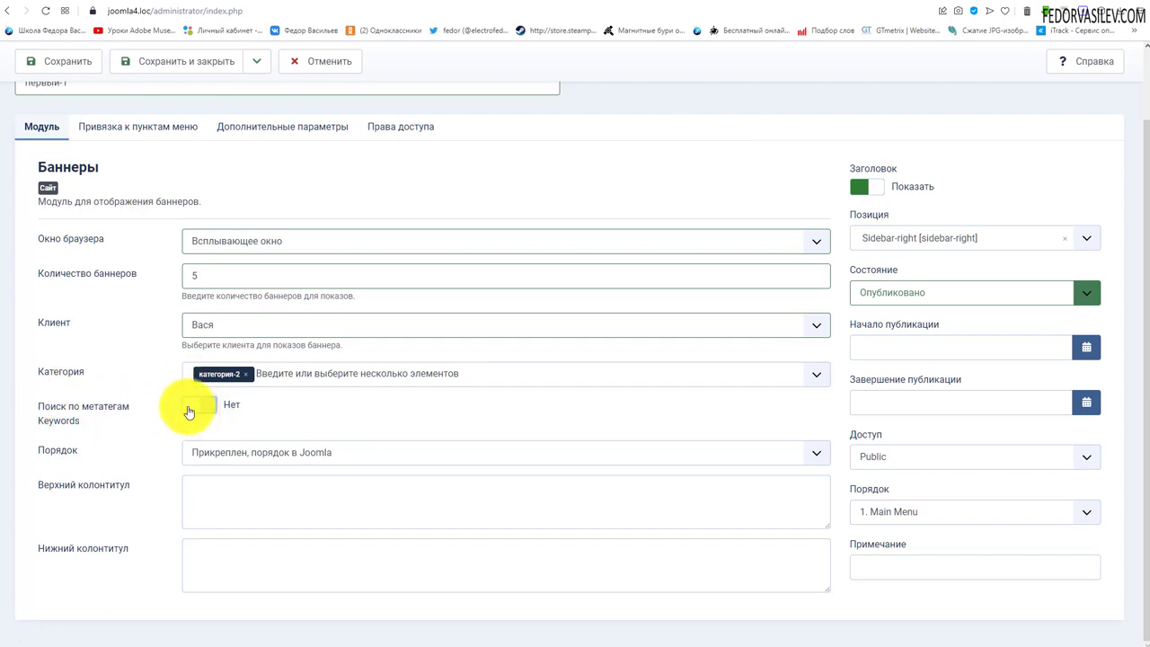
left_click(197, 406)
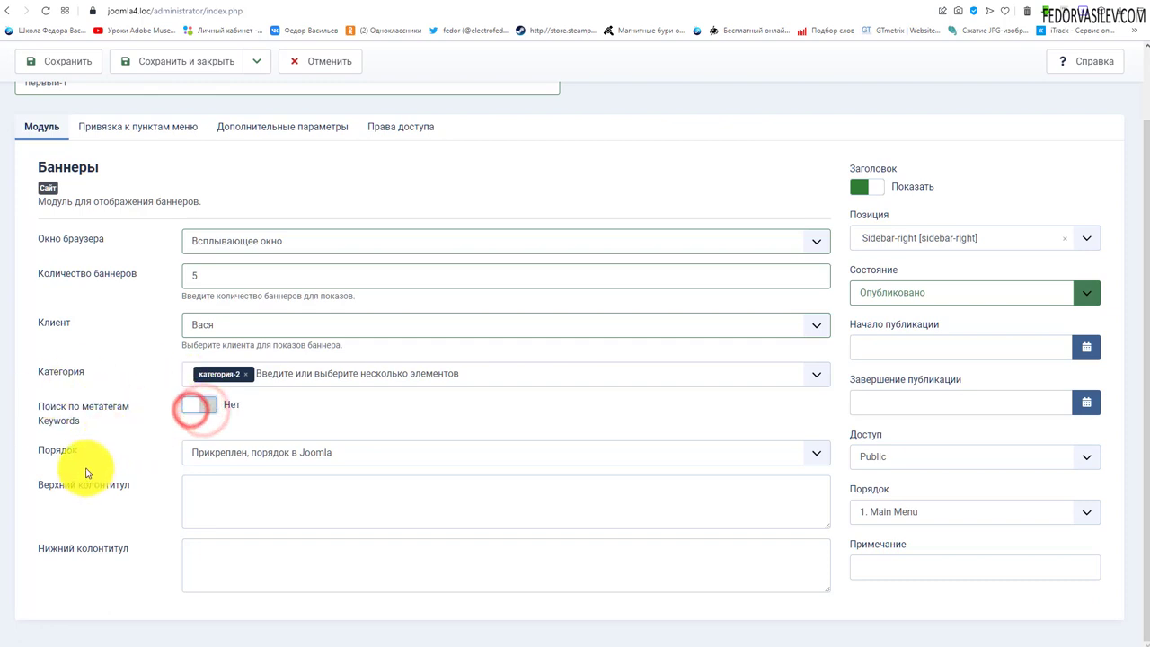
left_click(192, 452)
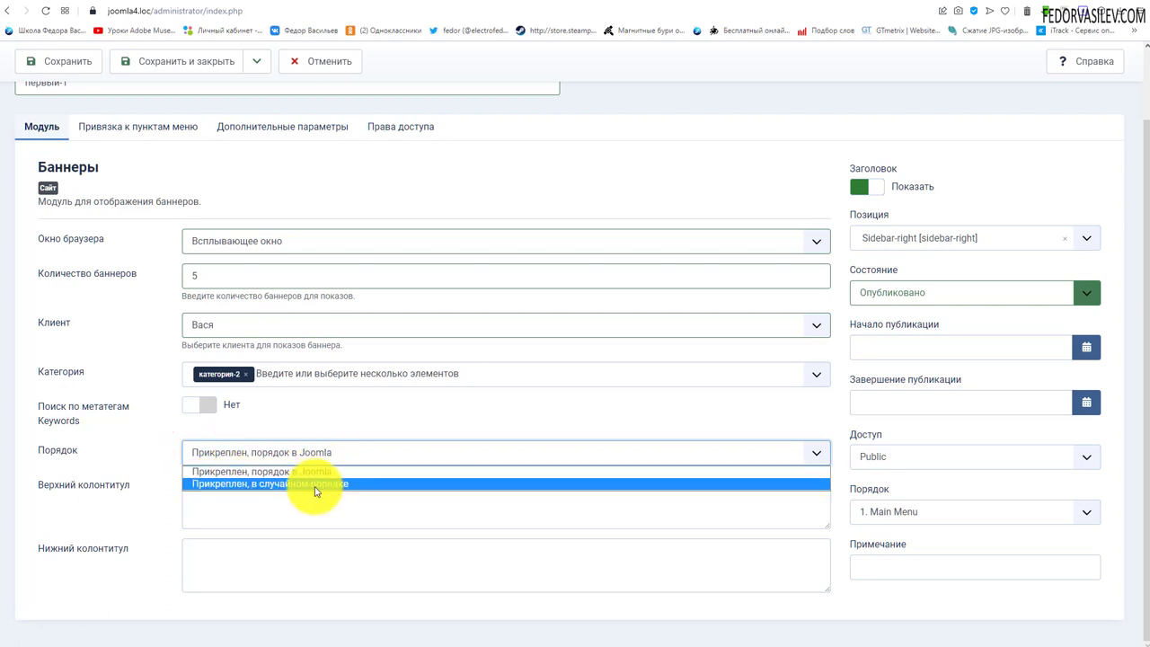
key("Escape")
left_click(274, 501)
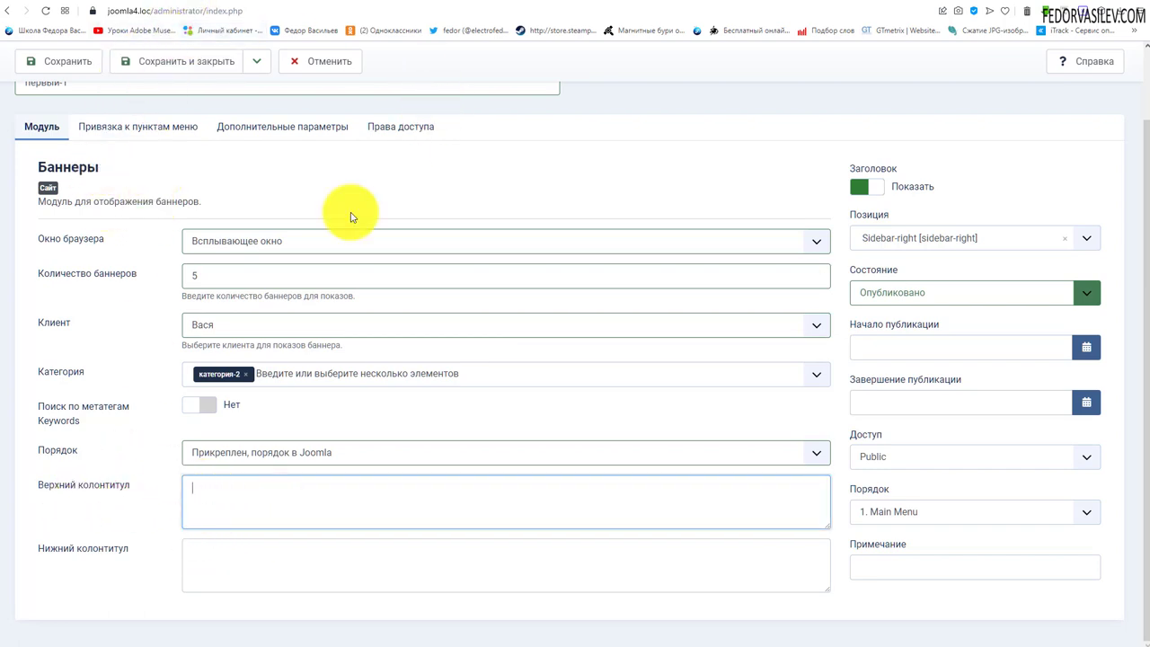
left_click(226, 562)
left_click(236, 506)
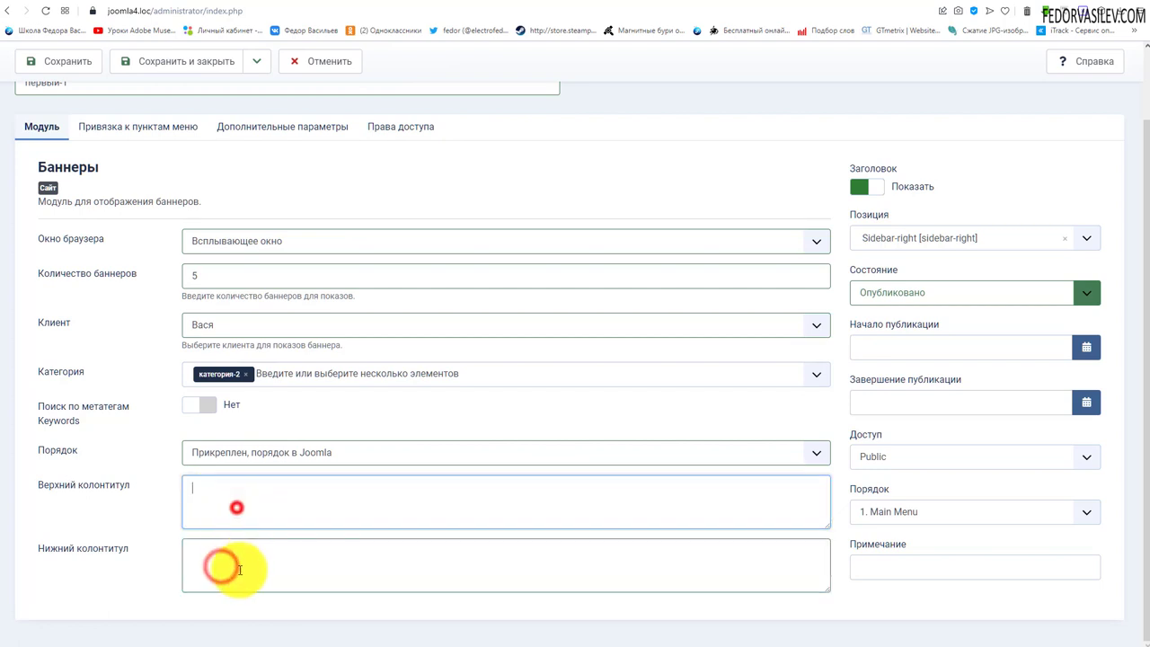
left_click(239, 568)
left_click(226, 508)
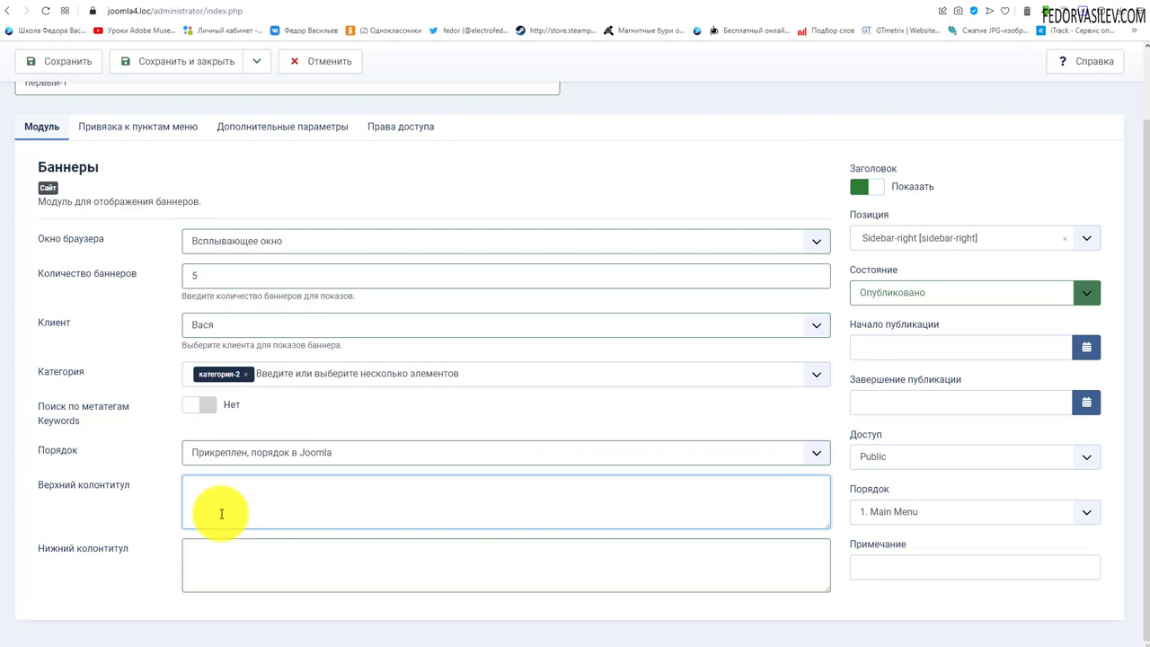
left_click_drag(88, 485, 92, 524)
Review the module's menu assignment, additional parameters and access rights, leaving the assignment at "На всех страницах"
scroll(93, 523, "up", 1)
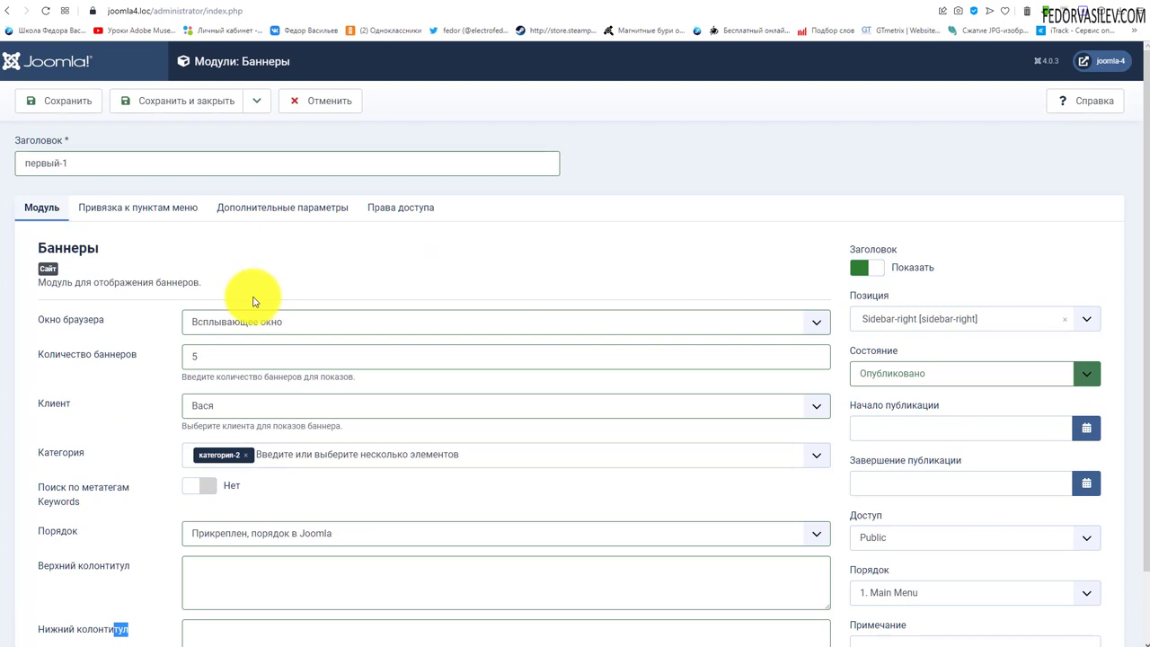
left_click(105, 208)
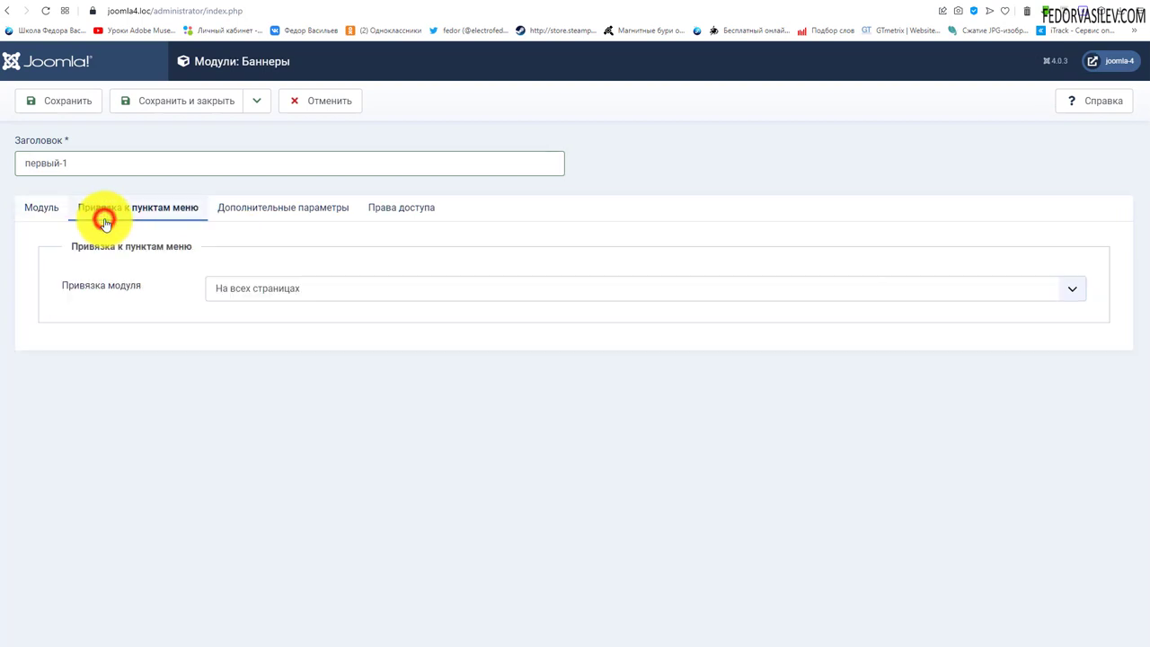
left_click(212, 291)
left_click(160, 309)
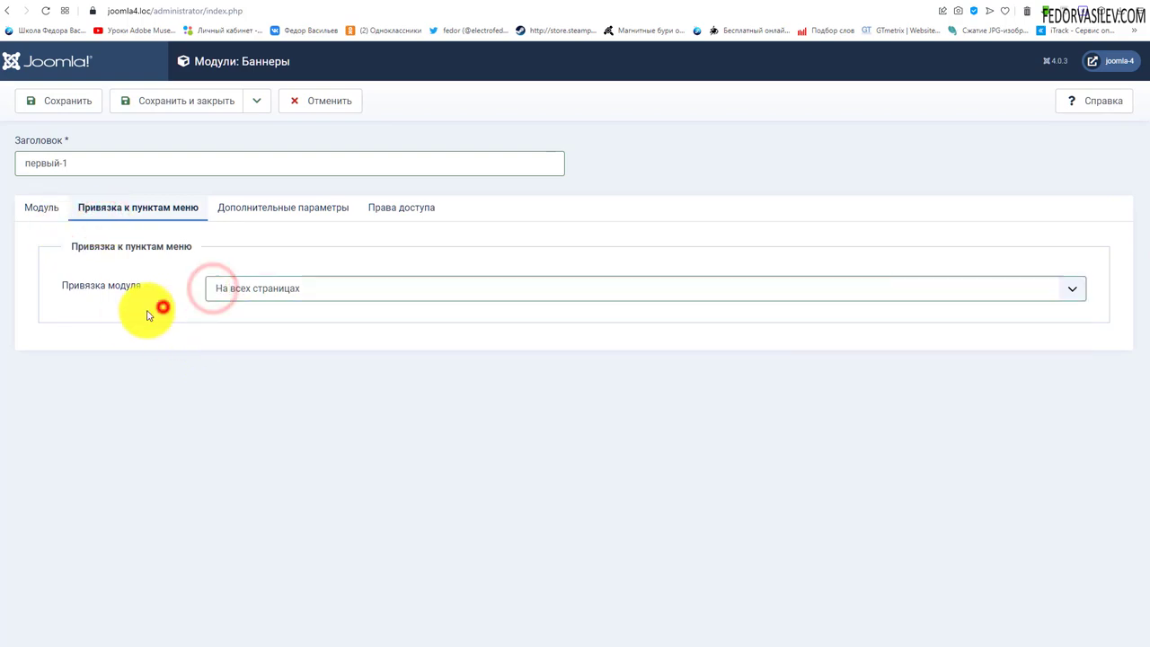
left_click(249, 213)
scroll(416, 318, "down", 3)
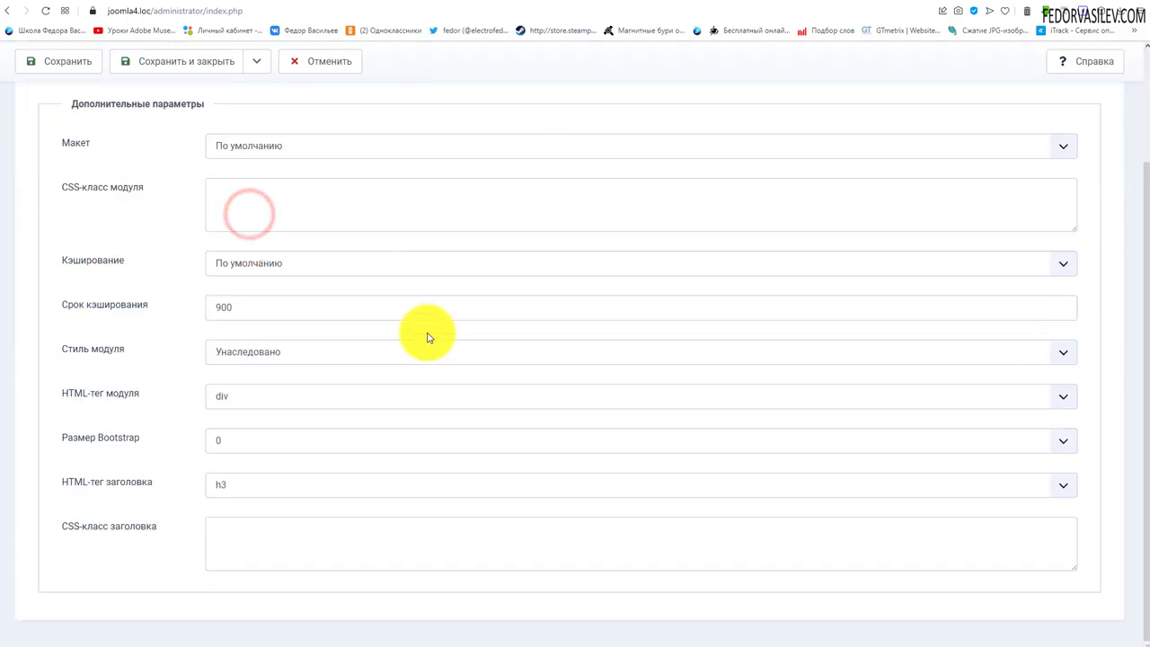
scroll(426, 334, "up", 3)
left_click(385, 211)
Save the banners module and reload the public home page to view the "первый-1" banner
left_click(43, 209)
left_click(45, 106)
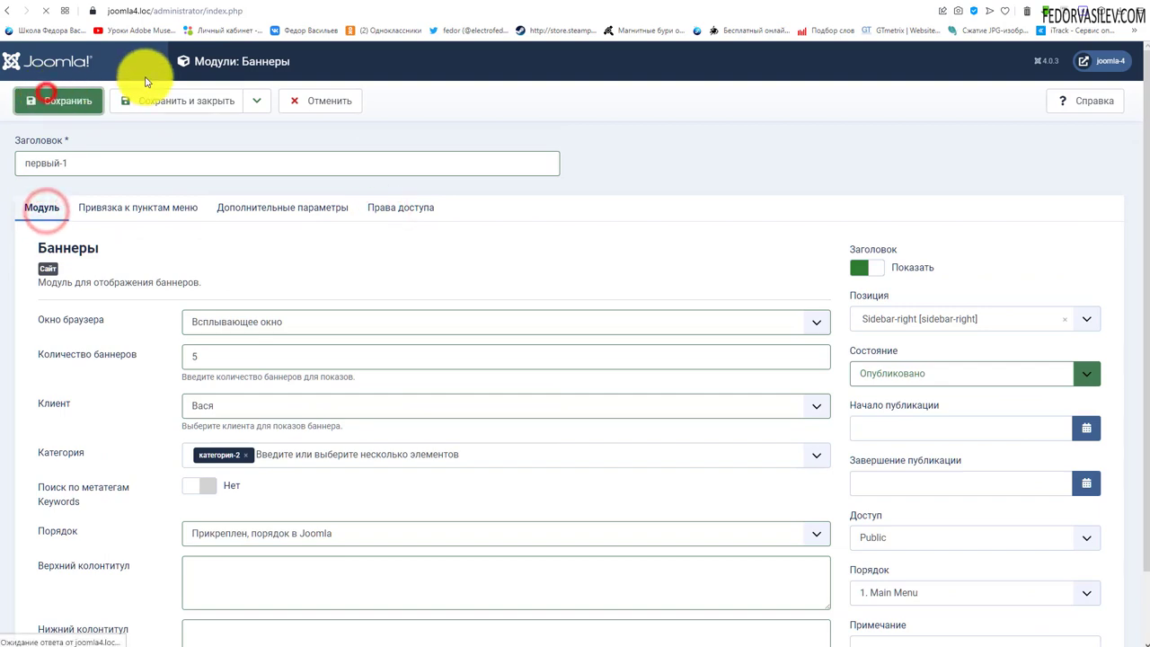
left_click(206, 7)
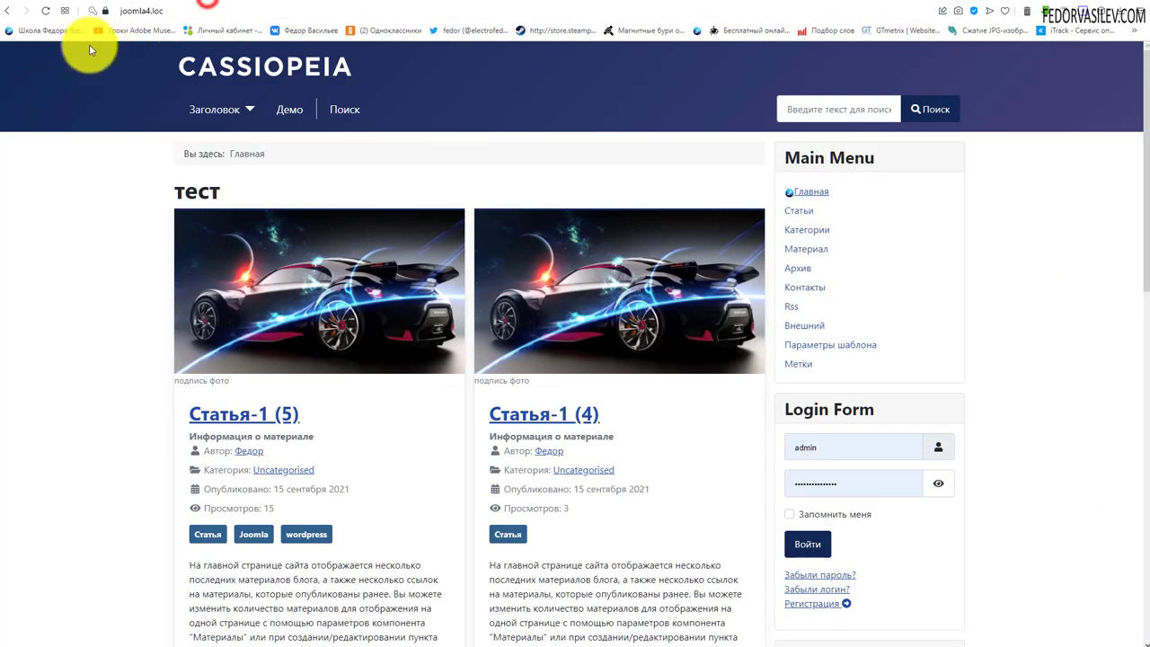
left_click(51, 10)
scroll(62, 289, "down", 6)
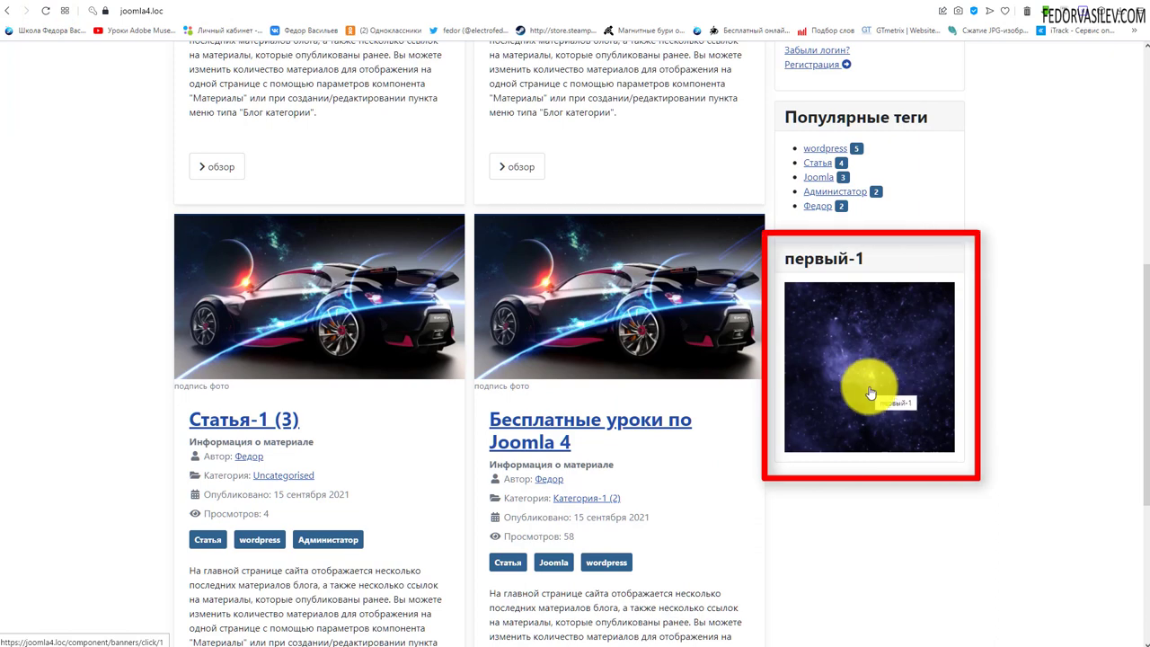
Clear the browser's cache for the last day ("За день")
left_click(1026, 11)
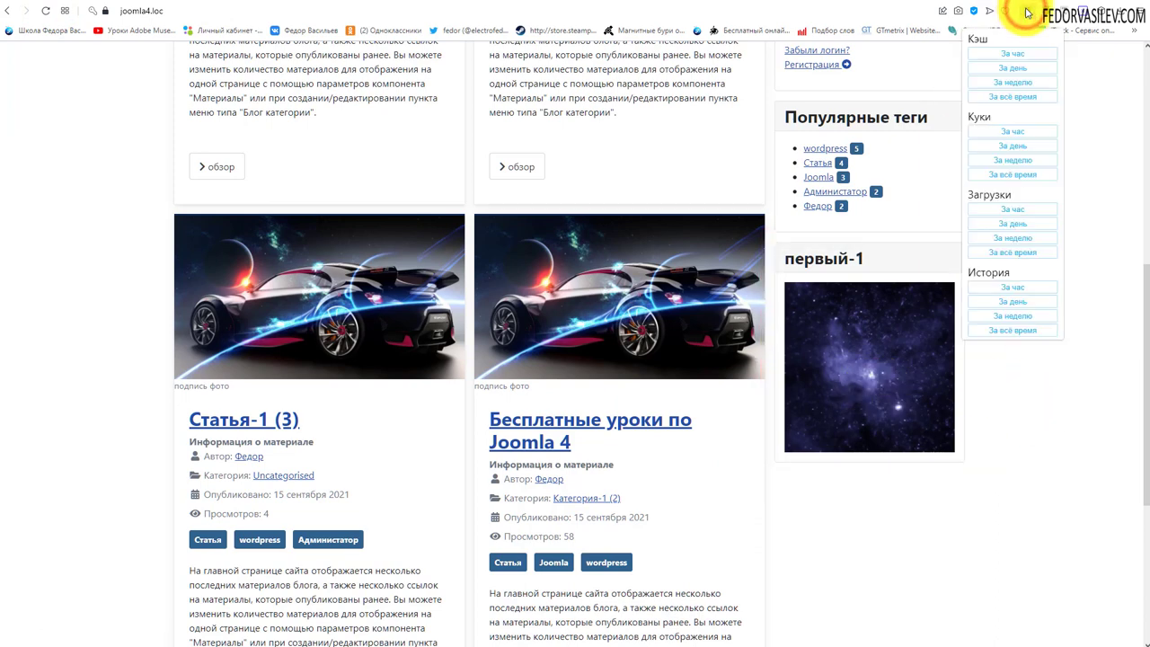
left_click(1012, 68)
left_click(118, 120)
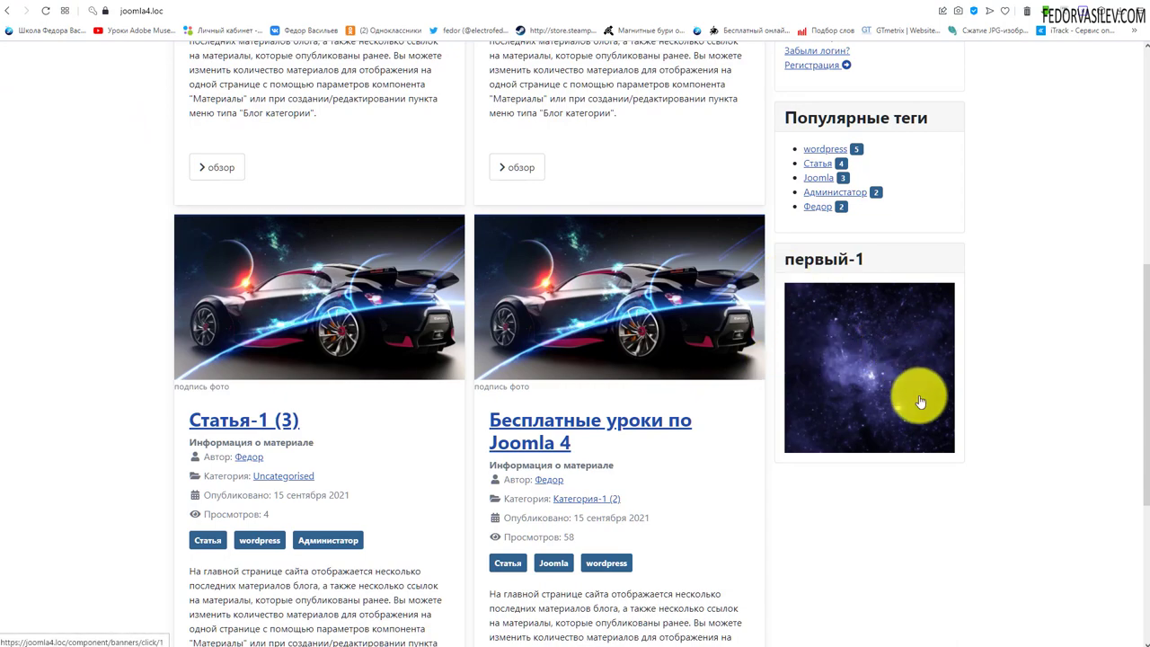
Examine the title and image of the "первый-1" banner module on the public home page
scroll(1090, 321, "up", 1)
scroll(833, 355, "down", 1)
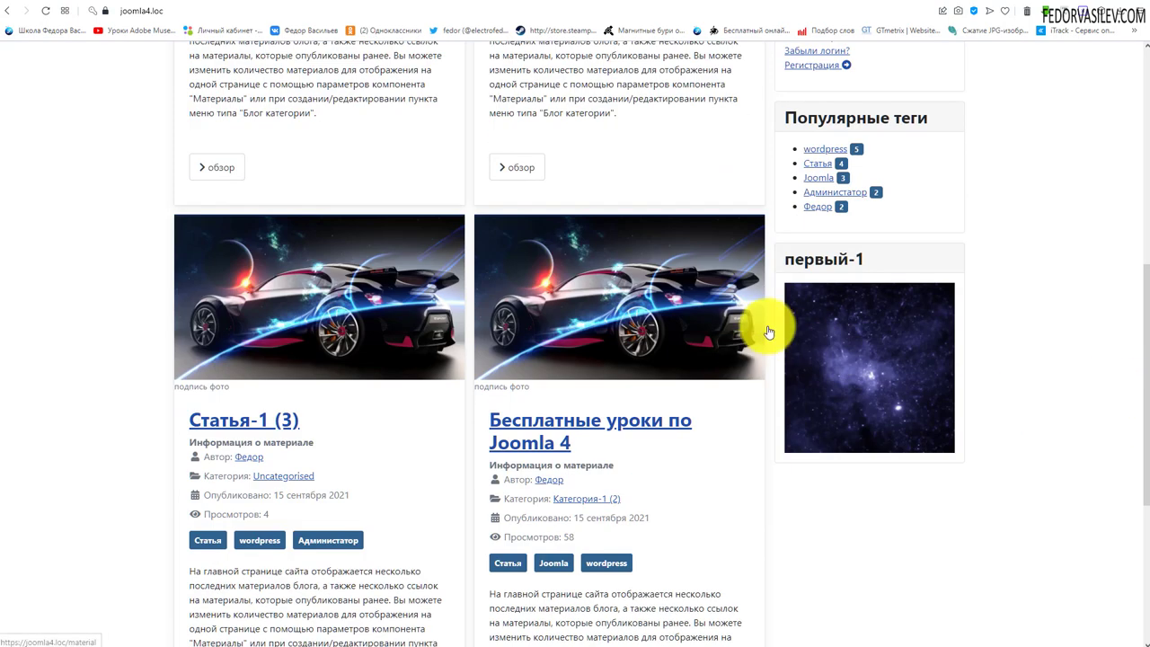
scroll(790, 346, "up", 1)
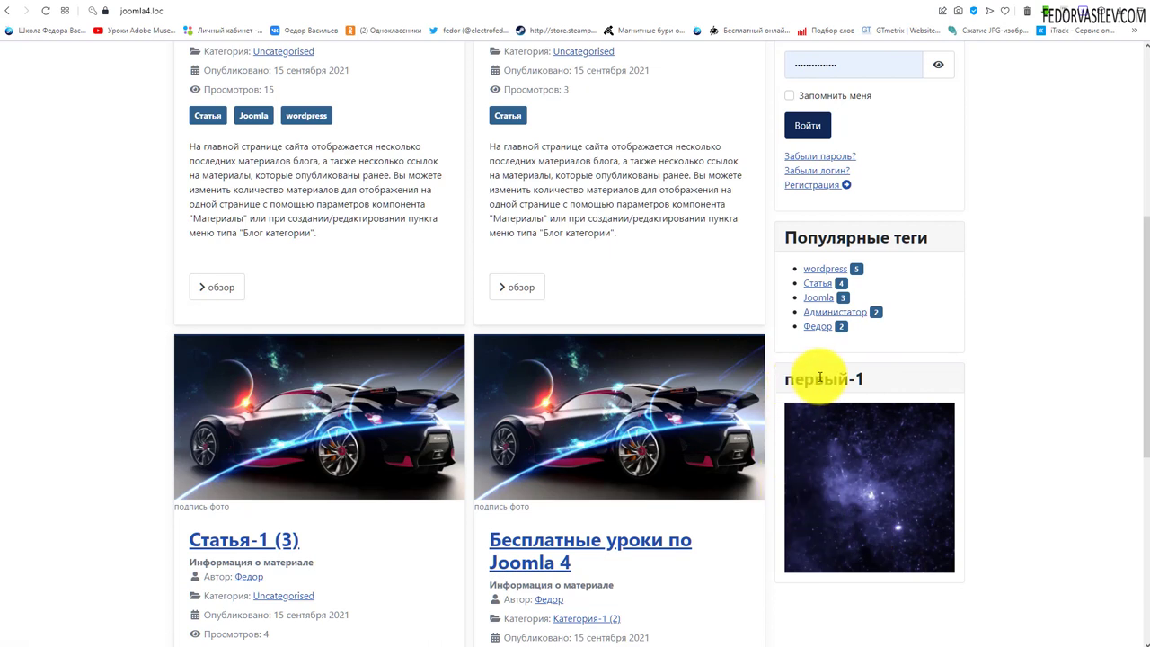
left_click_drag(805, 378, 846, 378)
left_click(1056, 346)
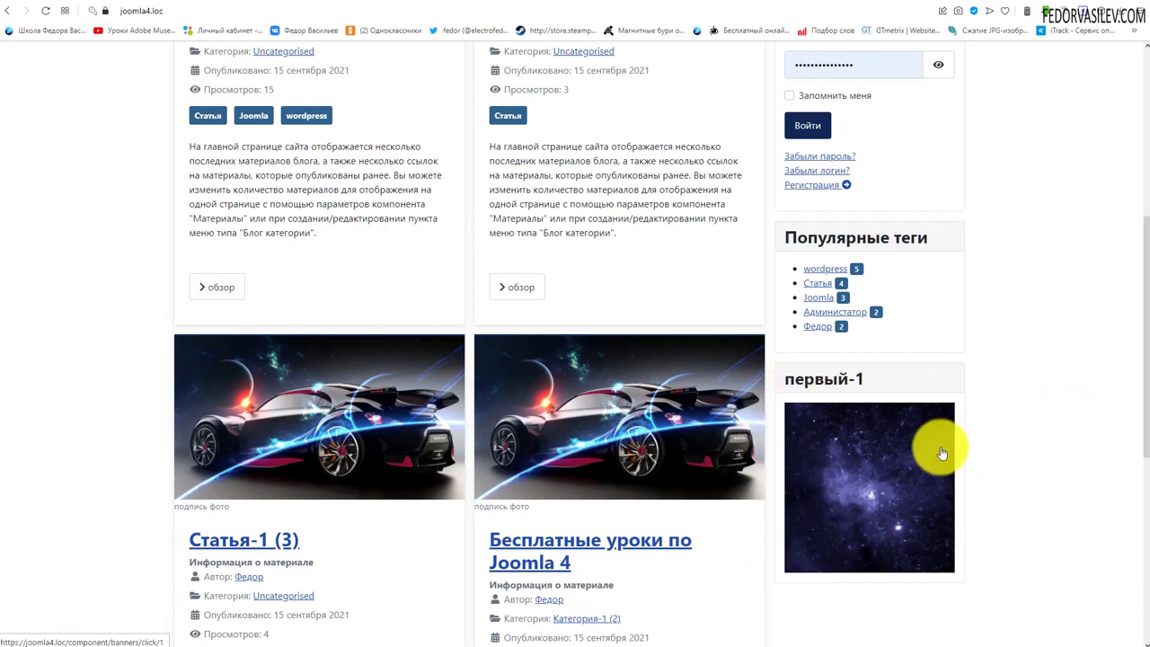
Compare the banner module's heading with the "Популярные теги" and "Login Form" headings in the home page sidebar
scroll(850, 487, "up", 1)
left_click_drag(786, 358, 843, 358)
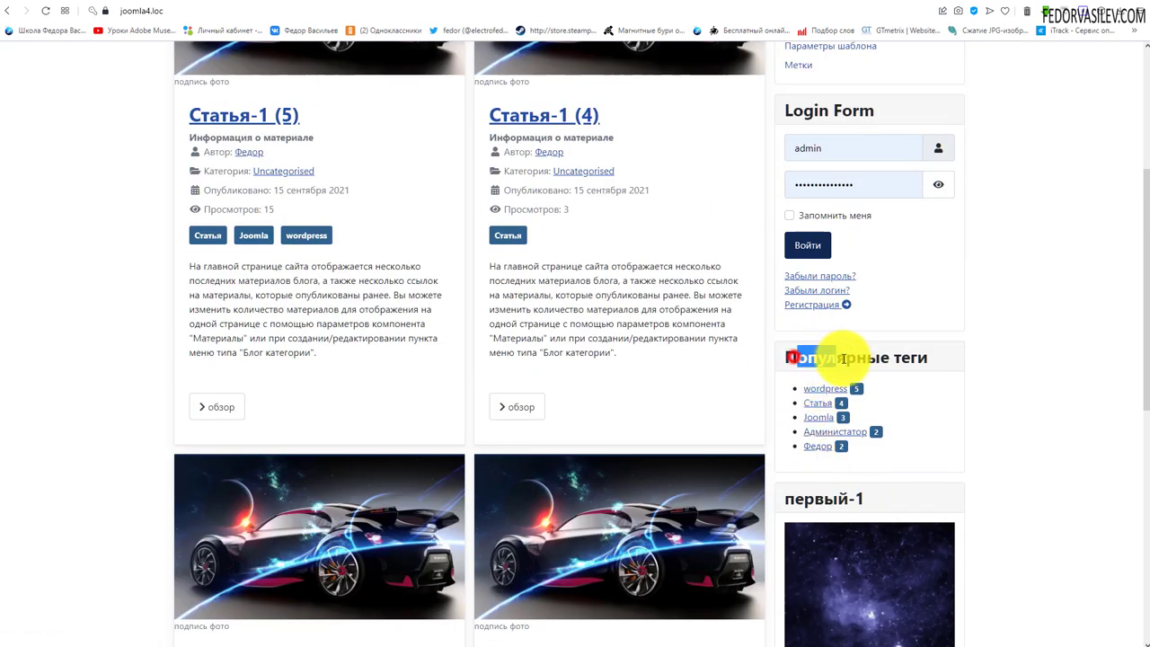
scroll(1039, 316, "up", 2)
left_click_drag(802, 290, 851, 290)
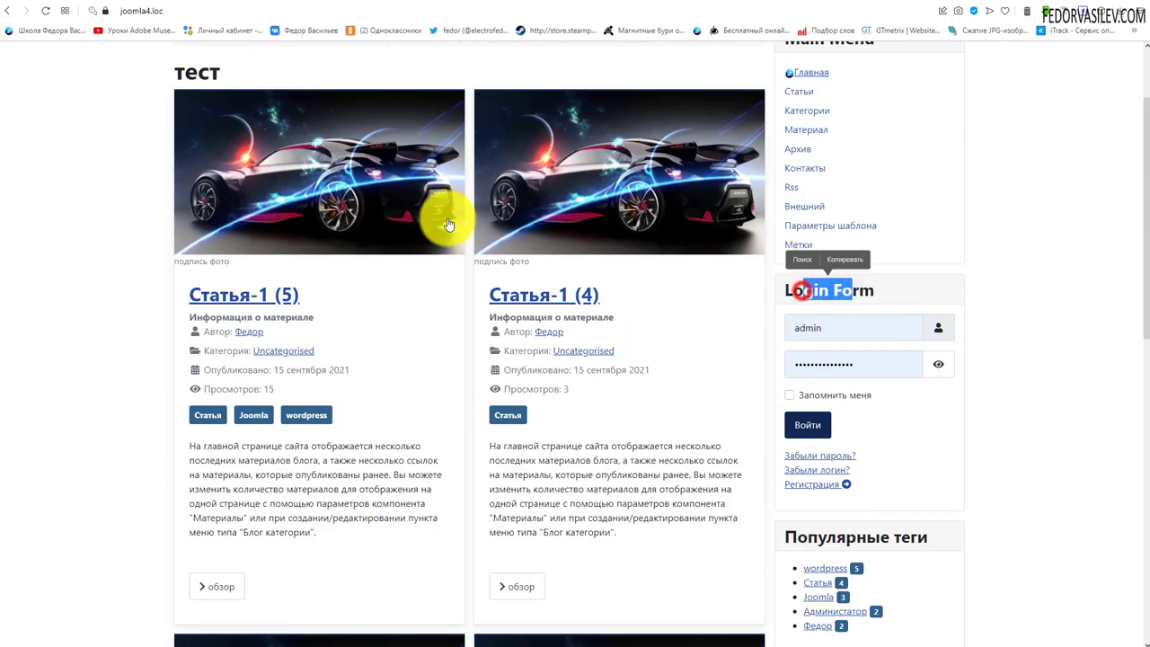
Hide the title of the "первый-1" banners module, save it and reload the public home page to view the banner
left_click(97, 5)
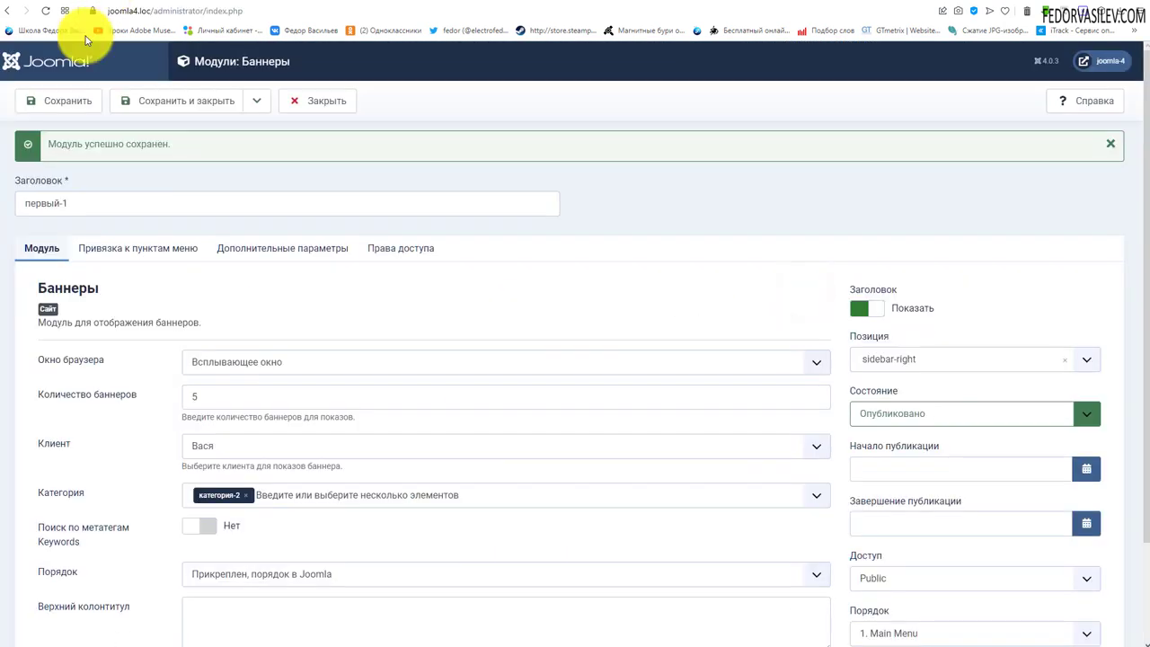
left_click(857, 309)
left_click(61, 100)
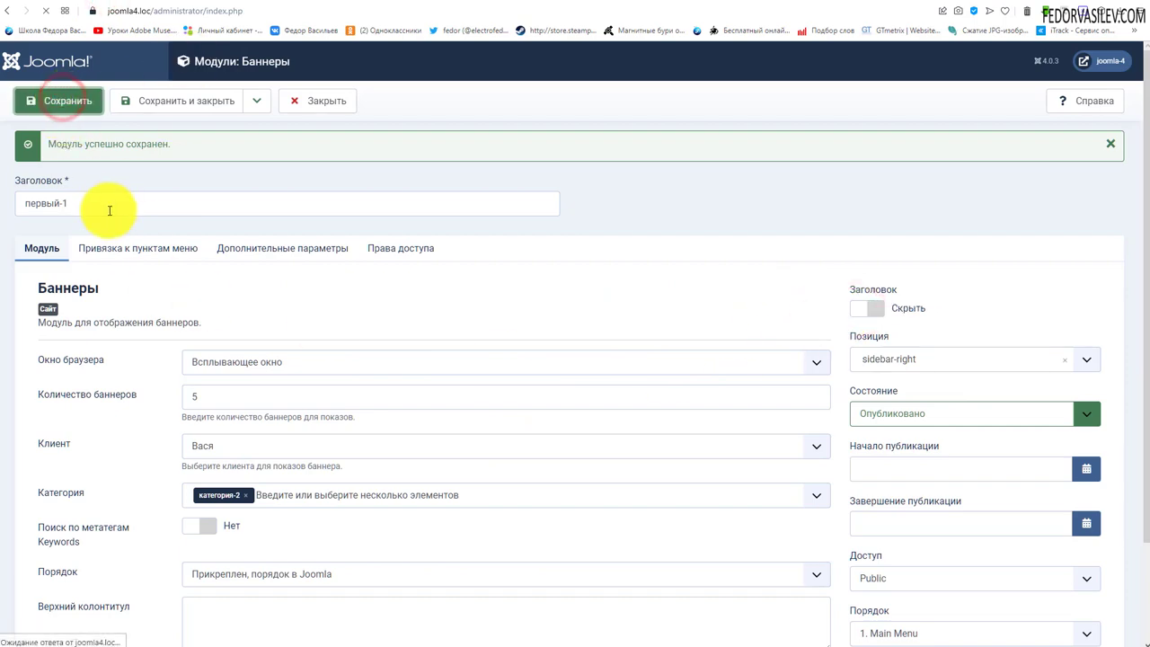
triple_click(103, 203)
left_click(49, 5)
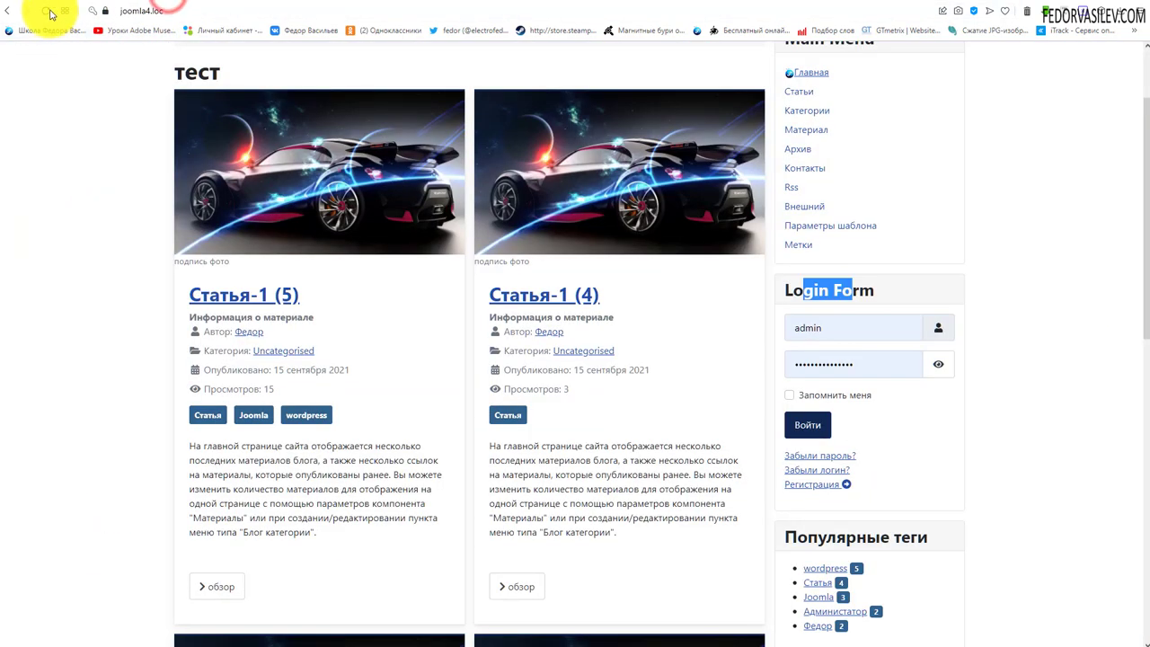
left_click(40, 13)
scroll(643, 310, "down", 4)
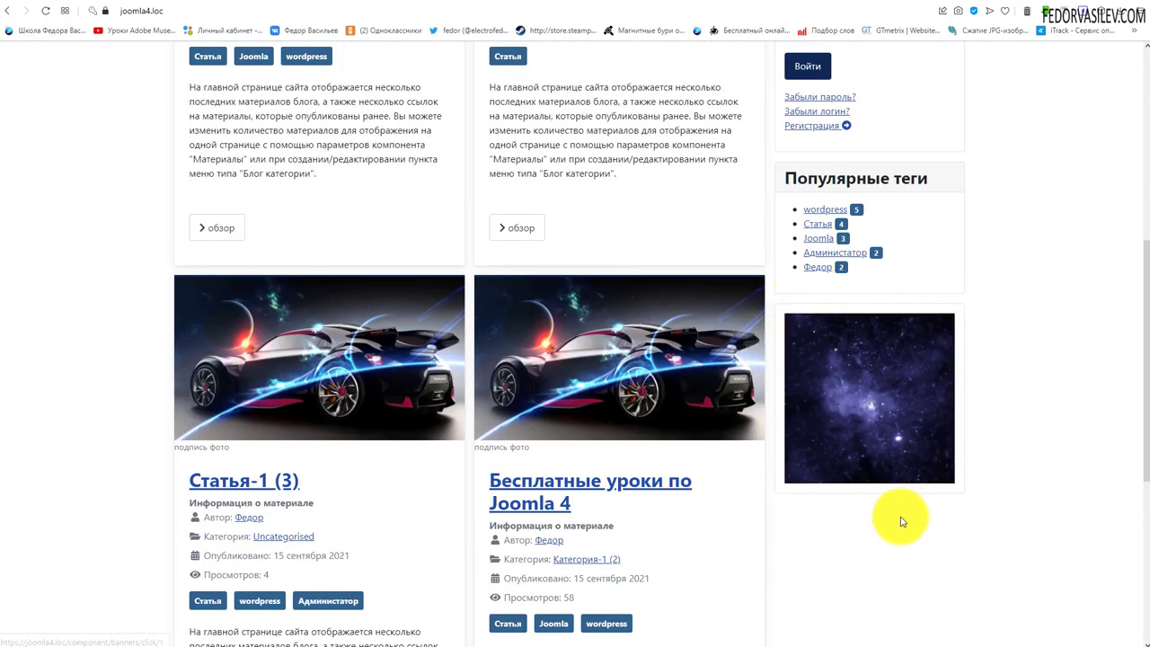
Set the banners module's "Стиль модуля" to none in its additional parameters and save the module
left_click(45, 5)
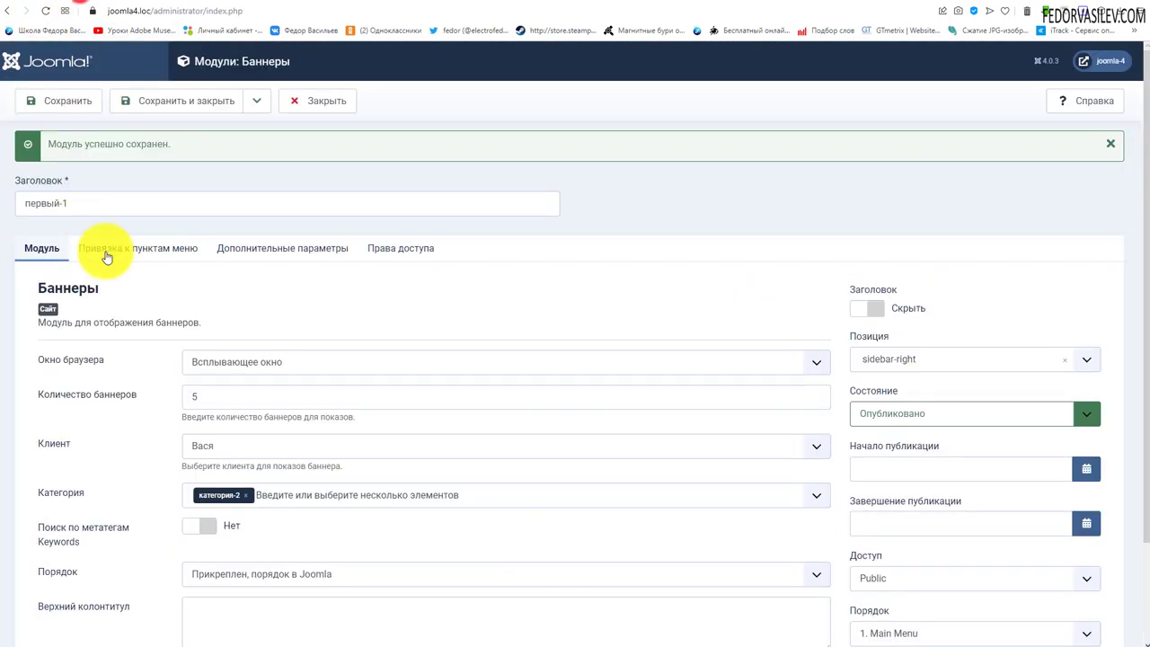
left_click(287, 248)
scroll(238, 311, "down", 2)
scroll(224, 313, "up", 2)
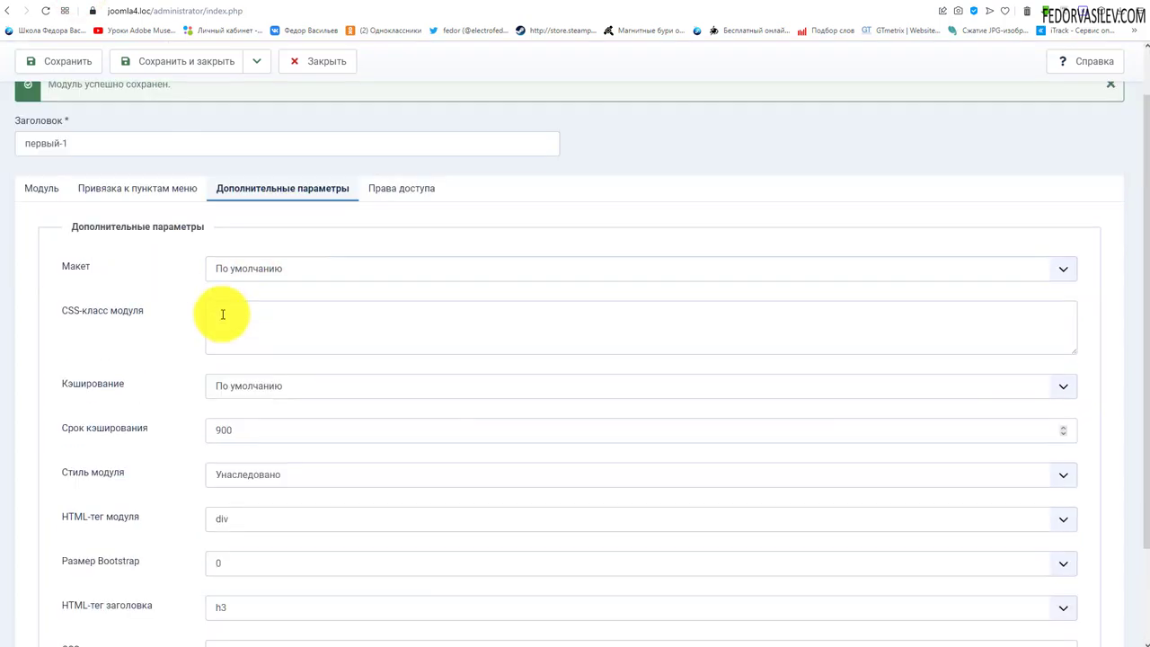
scroll(405, 280, "down", 2)
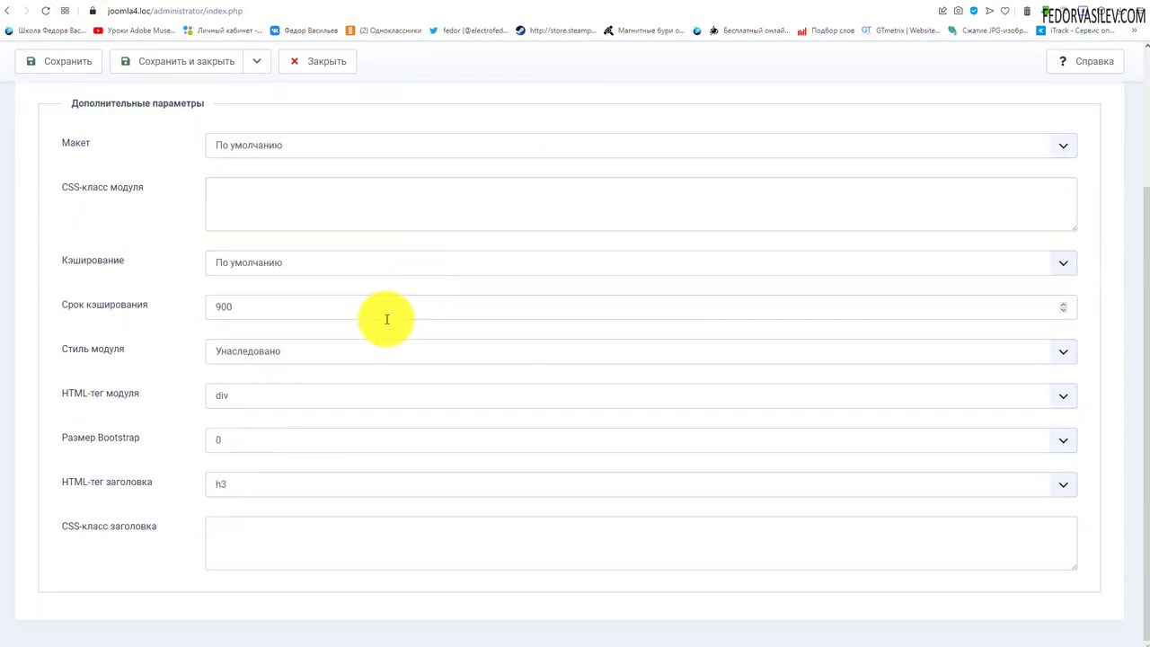
left_click(250, 356)
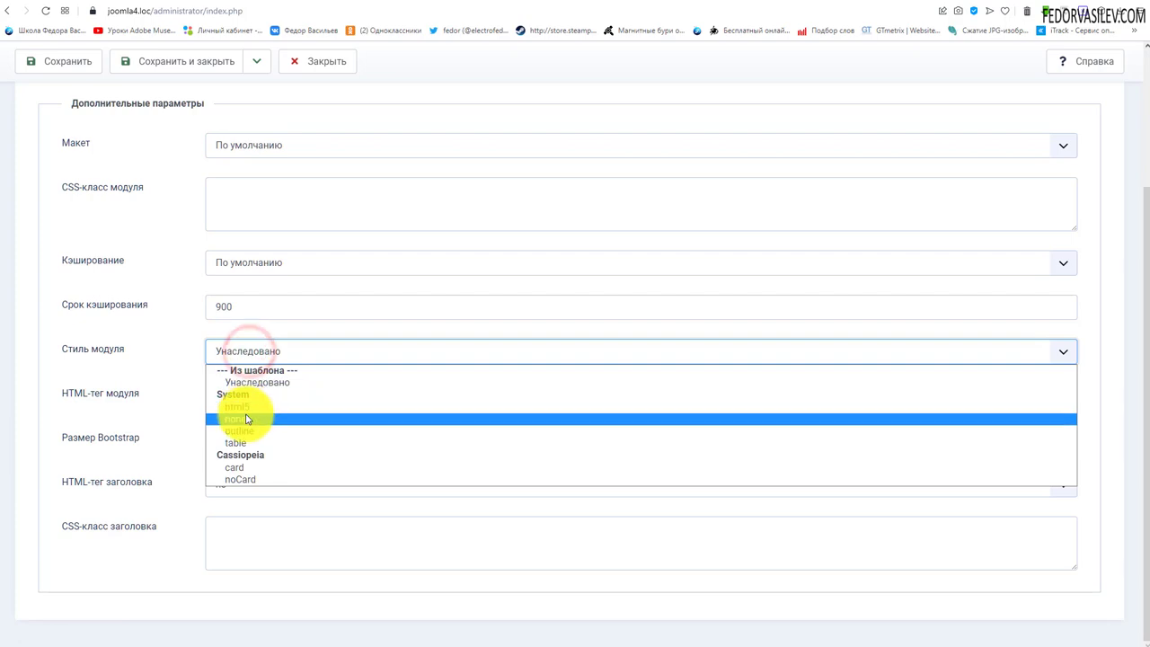
left_click(246, 418)
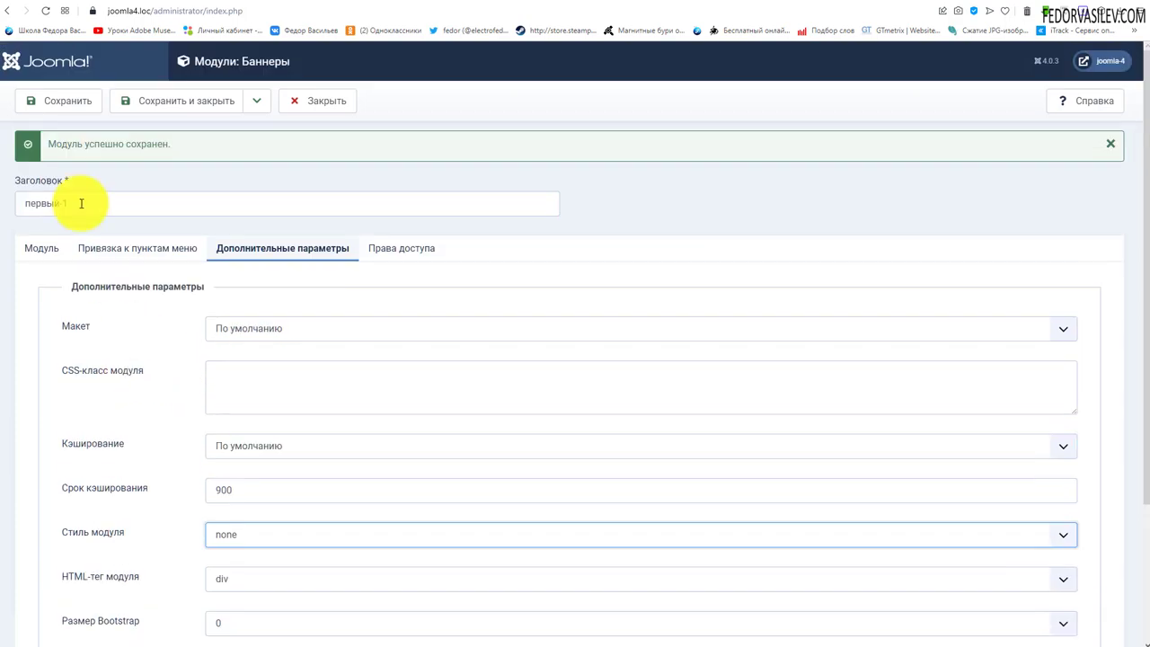
left_click(58, 101)
Reload the public home page and examine the banner's appearance in the sidebar with the new module style
left_click(202, 2)
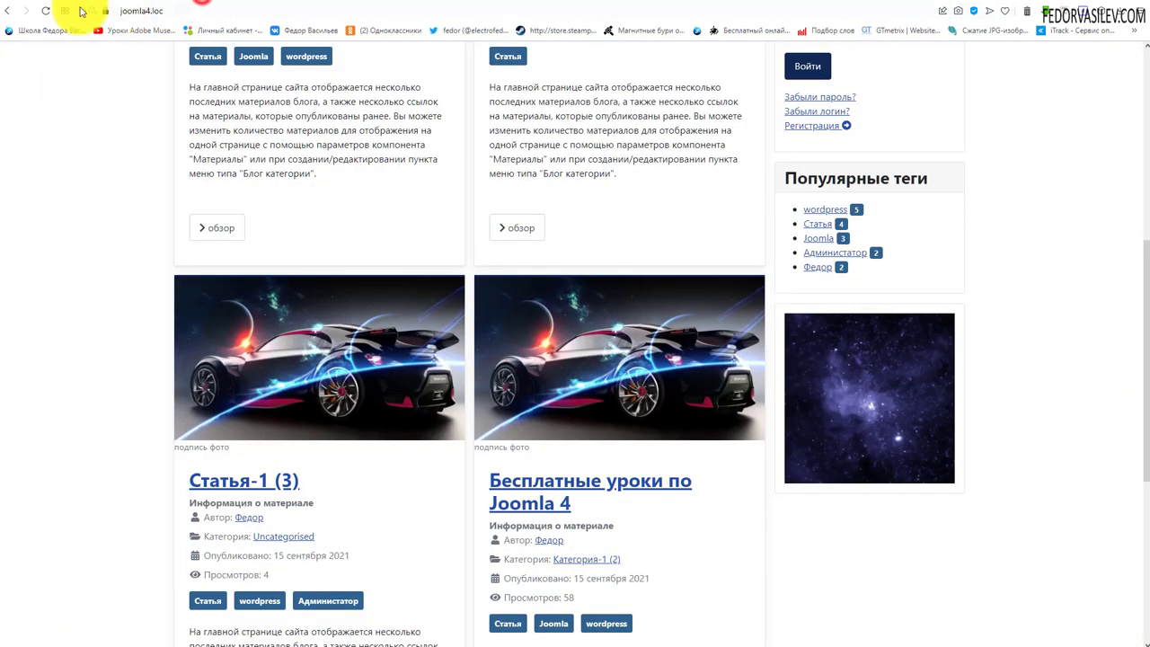
left_click(44, 11)
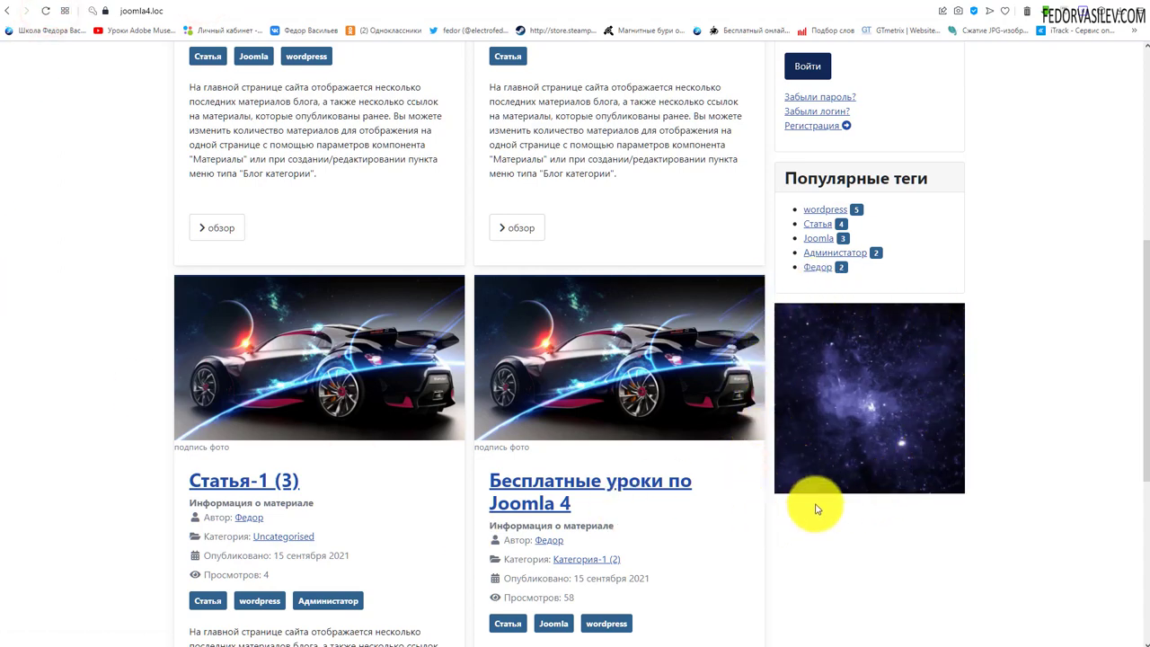
scroll(988, 485, "up", 1)
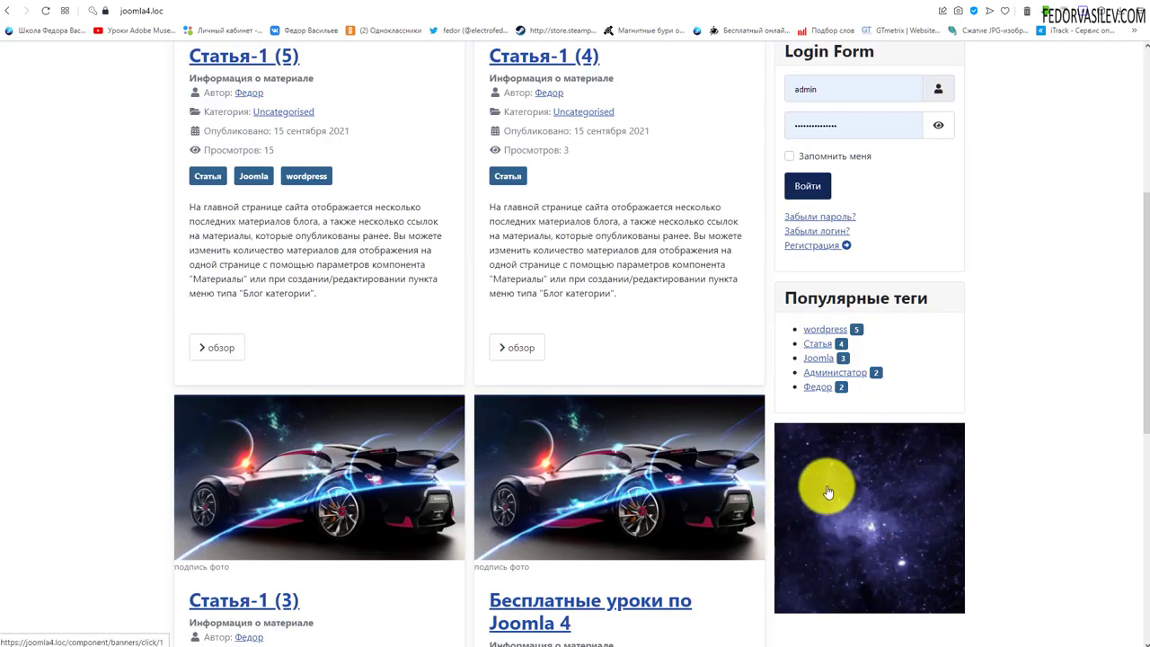
scroll(853, 481, "up", 2)
scroll(844, 314, "down", 4)
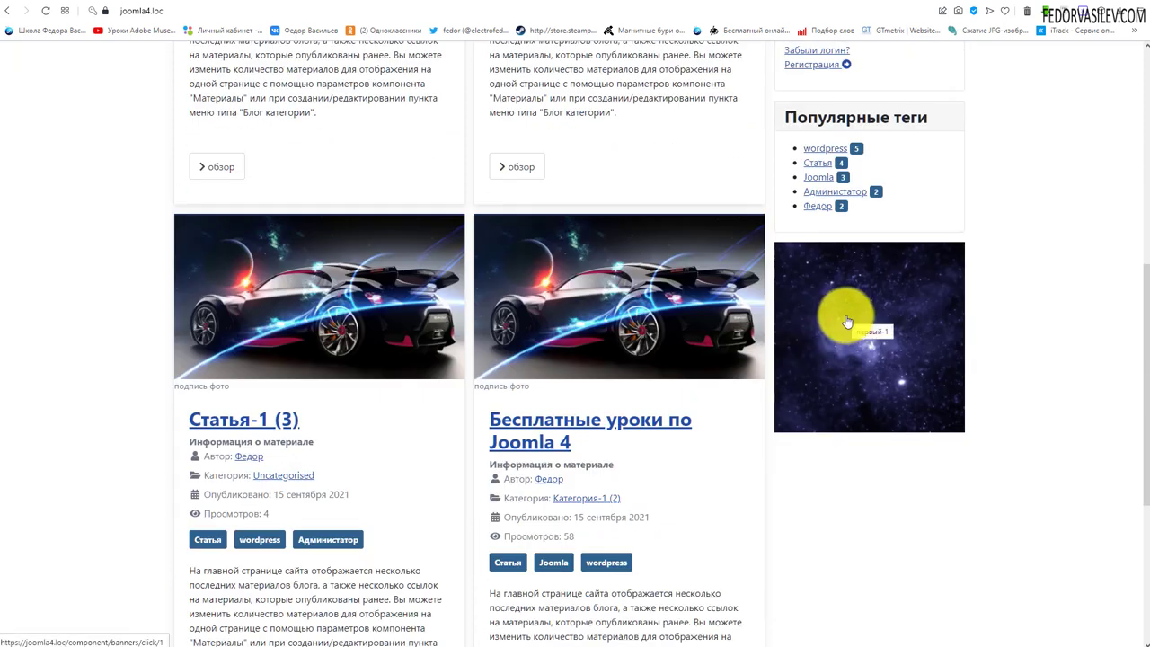
Close the banners module and open the banner list of the "Баннеры" component
left_click(98, 2)
left_click(319, 101)
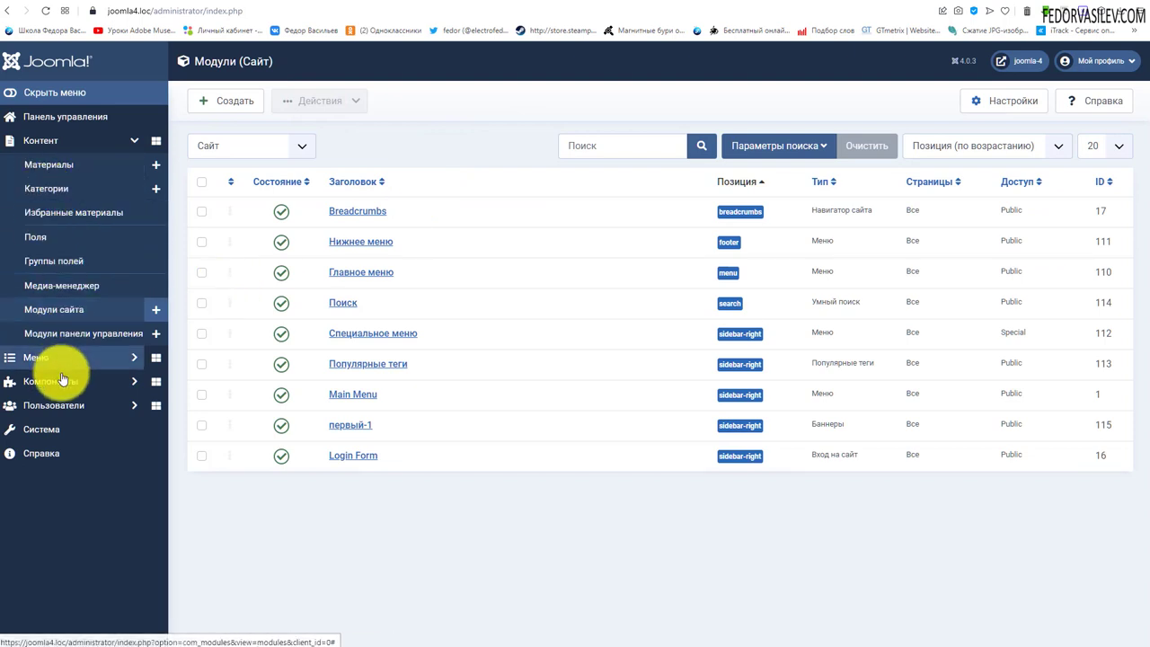
left_click(59, 379)
left_click(42, 220)
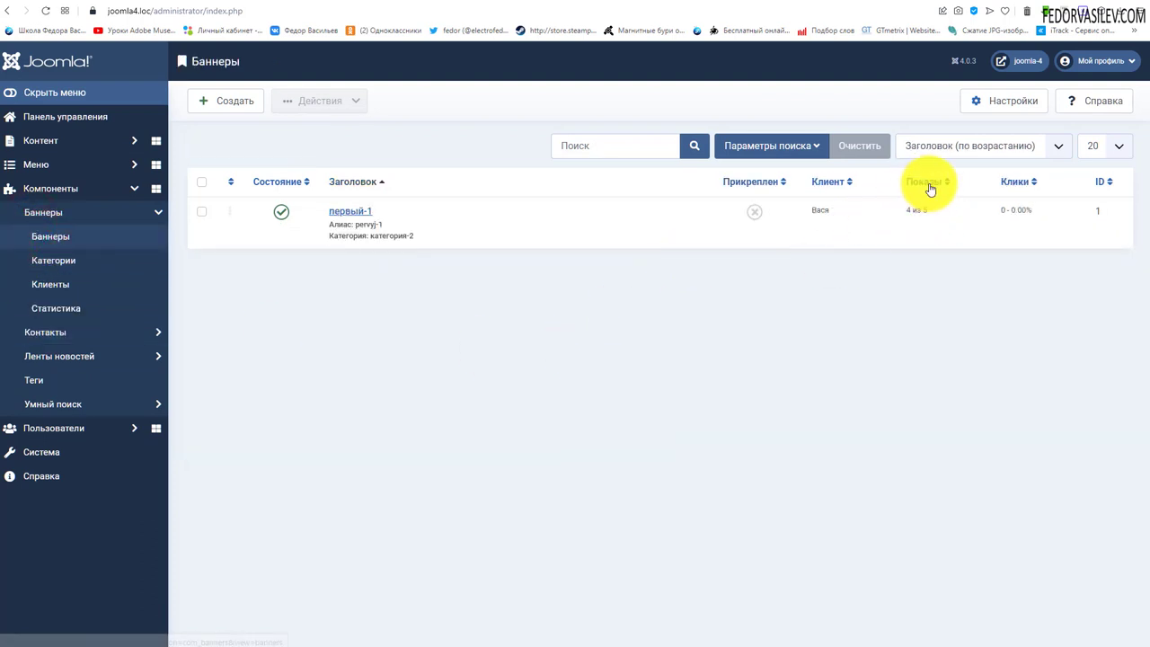
Reload the public home page, check the banner's "Показы" in the administrator, and look for the banner in the site's sidebar
left_click(206, 4)
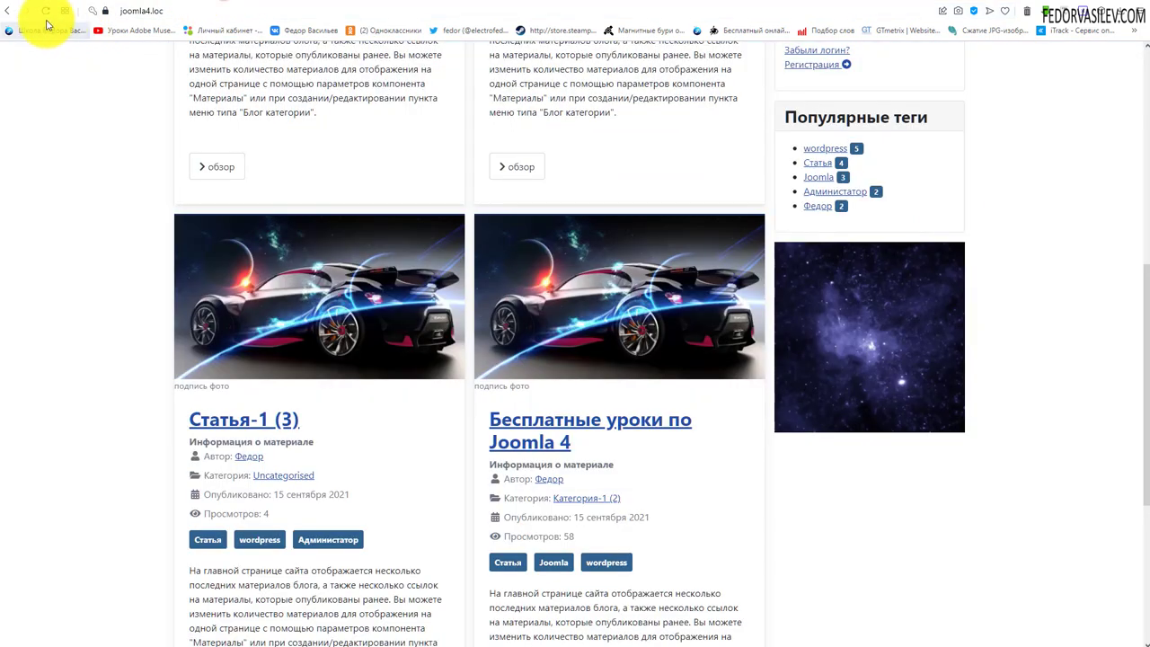
left_click(46, 14)
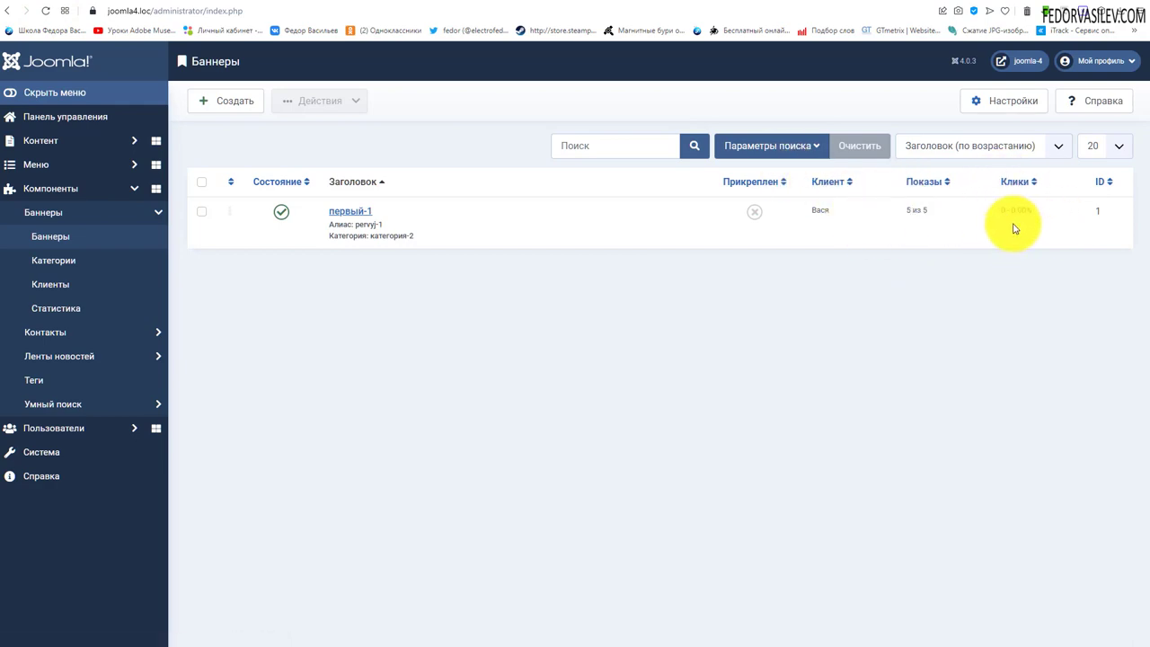
left_click(160, 5)
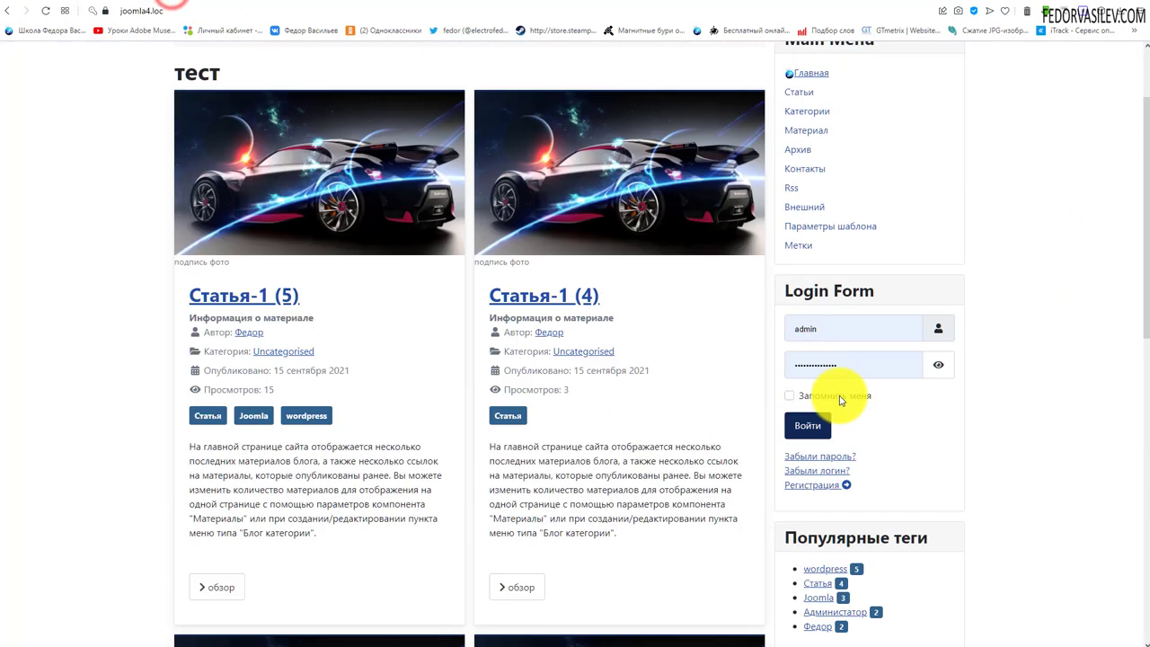
scroll(840, 395, "down", 4)
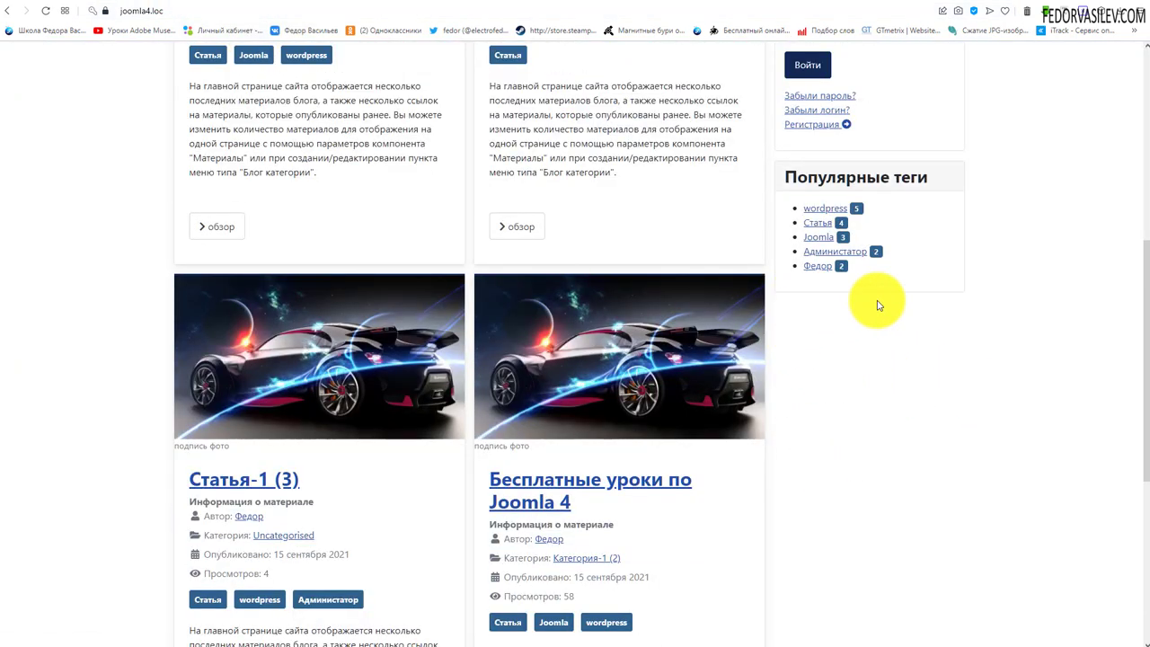
scroll(952, 449, "up", 2)
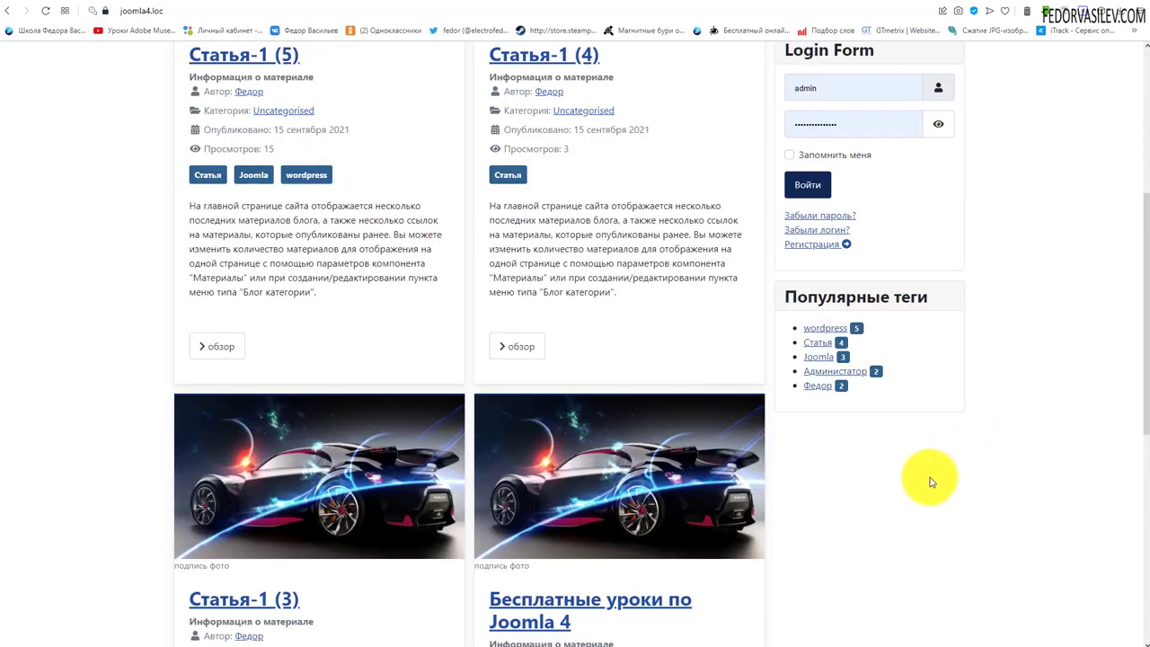
scroll(898, 467, "up", 4)
scroll(718, 395, "down", 5)
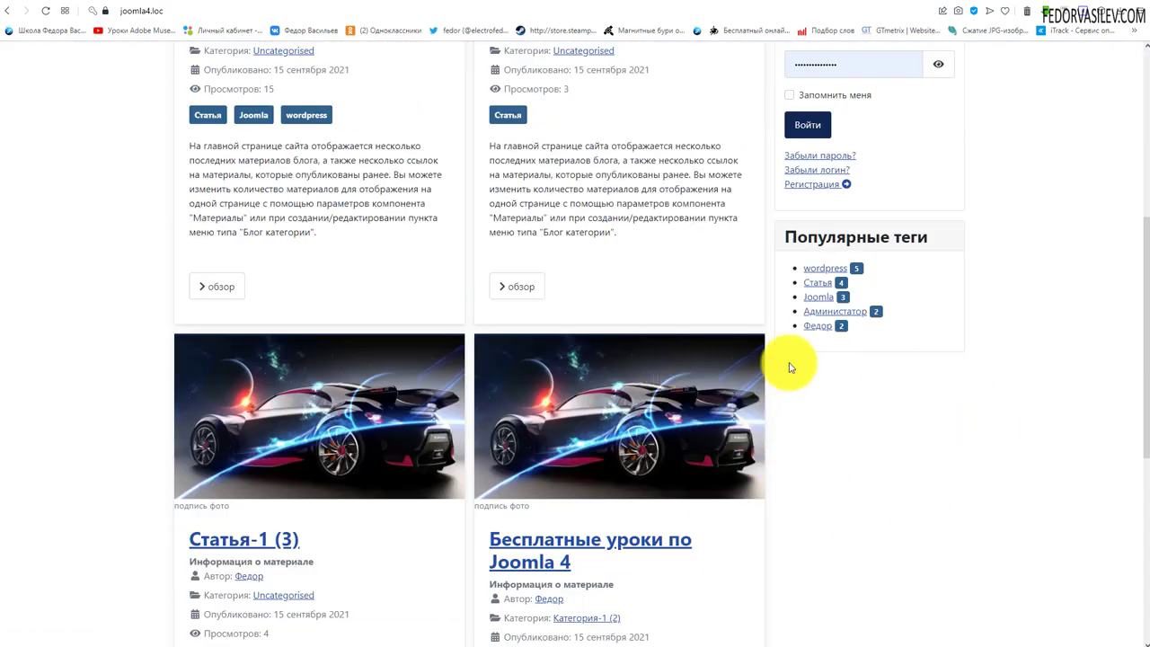
Return to the administrator's banner list and examine the "Показы" value of the "первый-1" banner
left_click(106, 7)
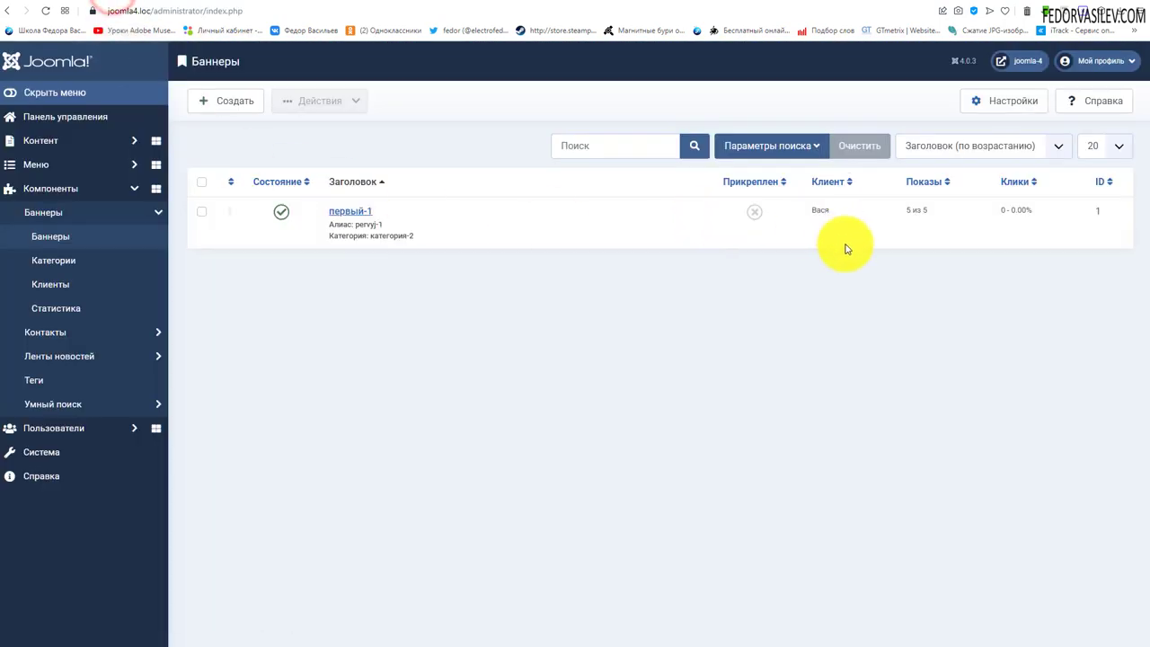
left_click(905, 209)
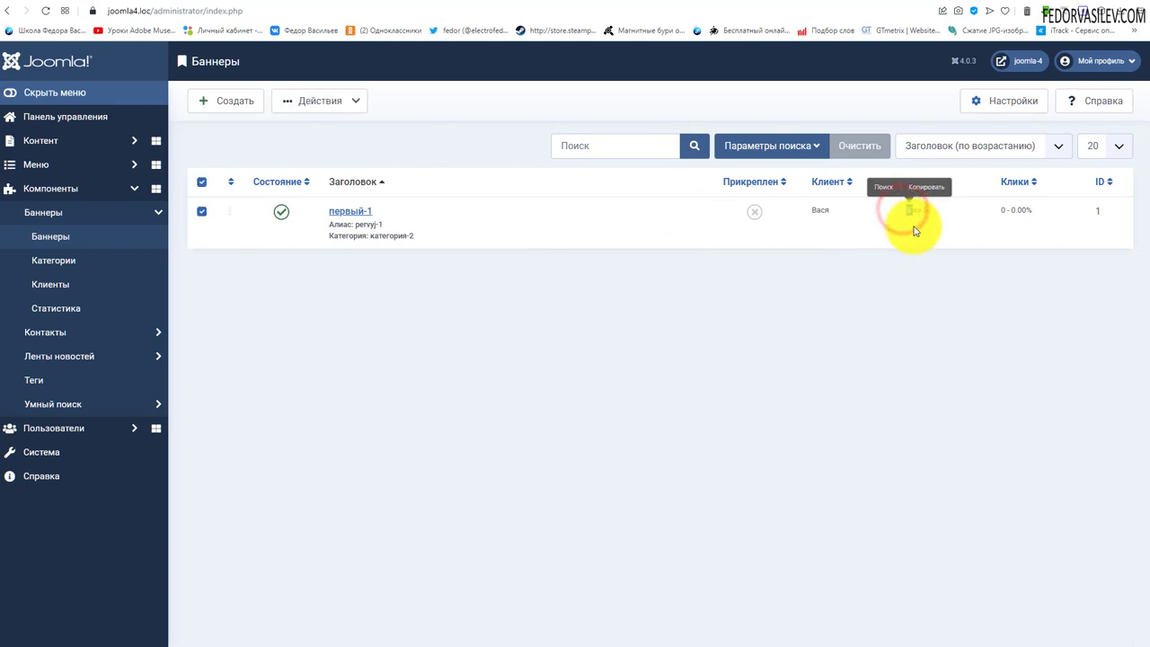
left_click(910, 224)
left_click_drag(905, 209, 925, 209)
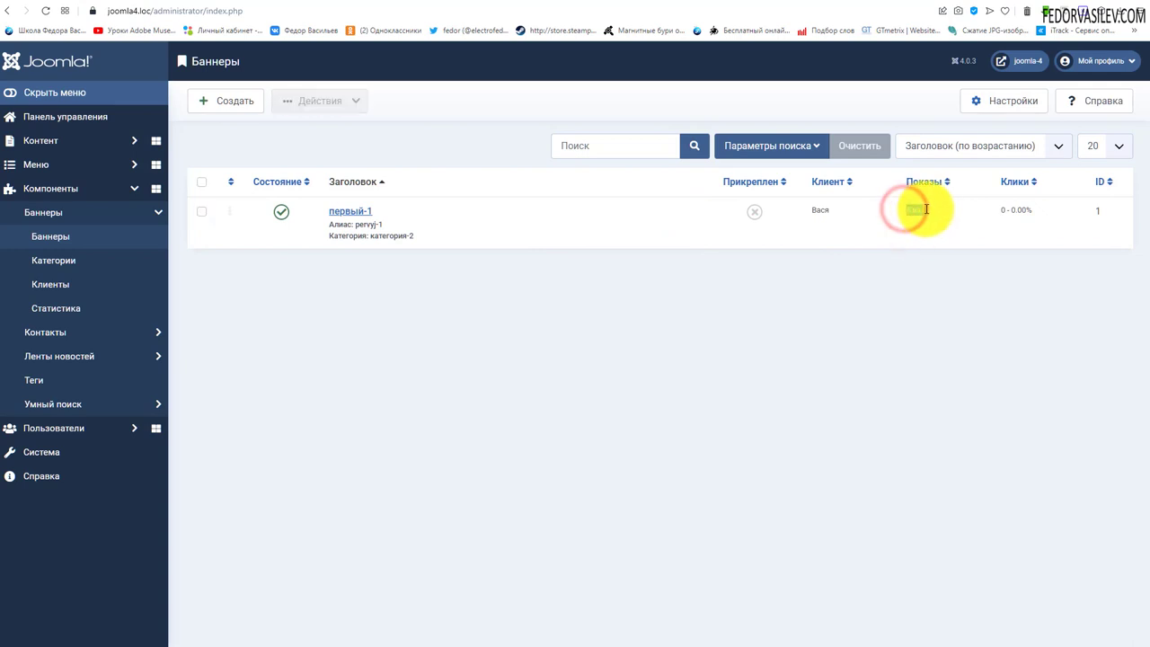
left_click(916, 213)
left_click(915, 228)
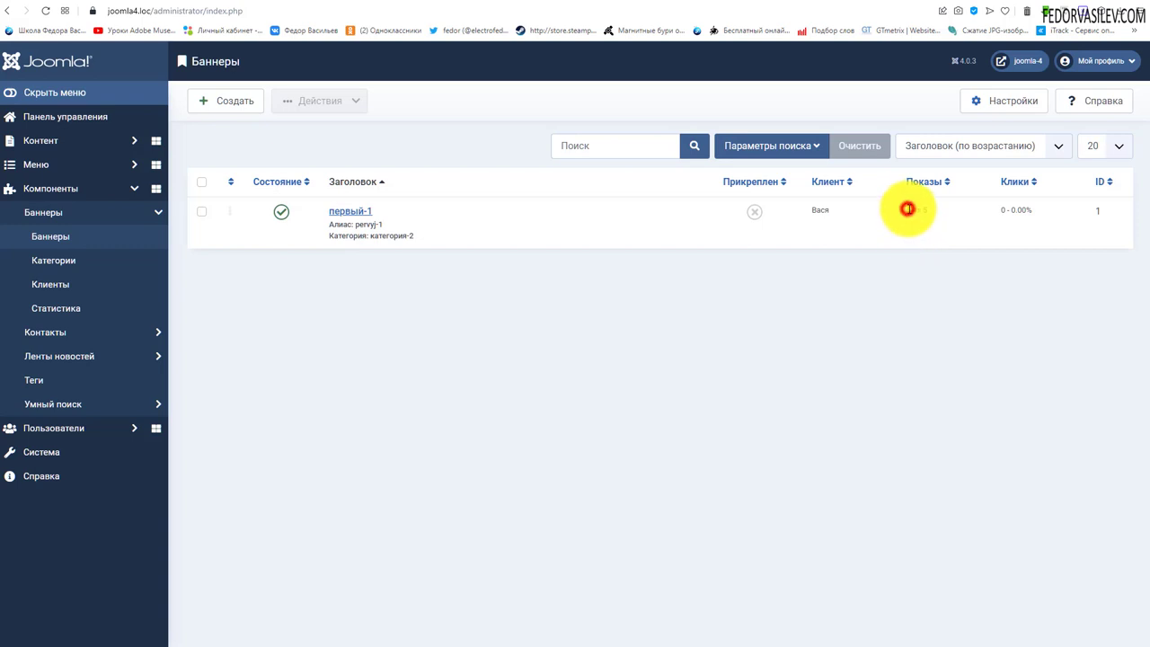
left_click(907, 208)
left_click(931, 229)
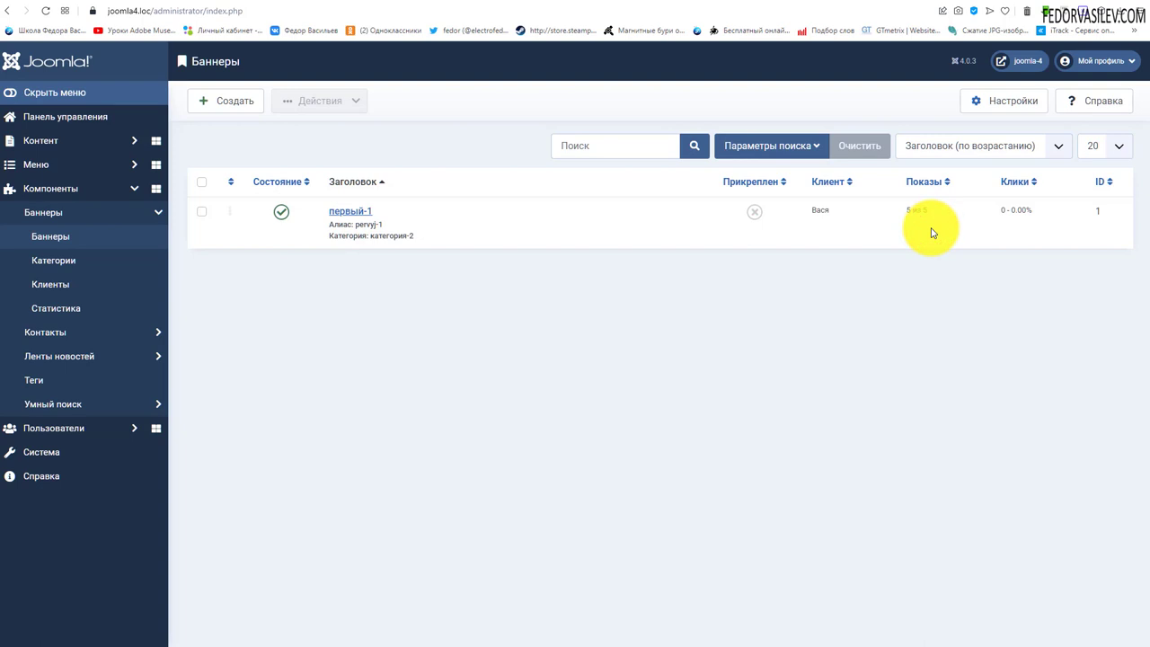
left_click(909, 210)
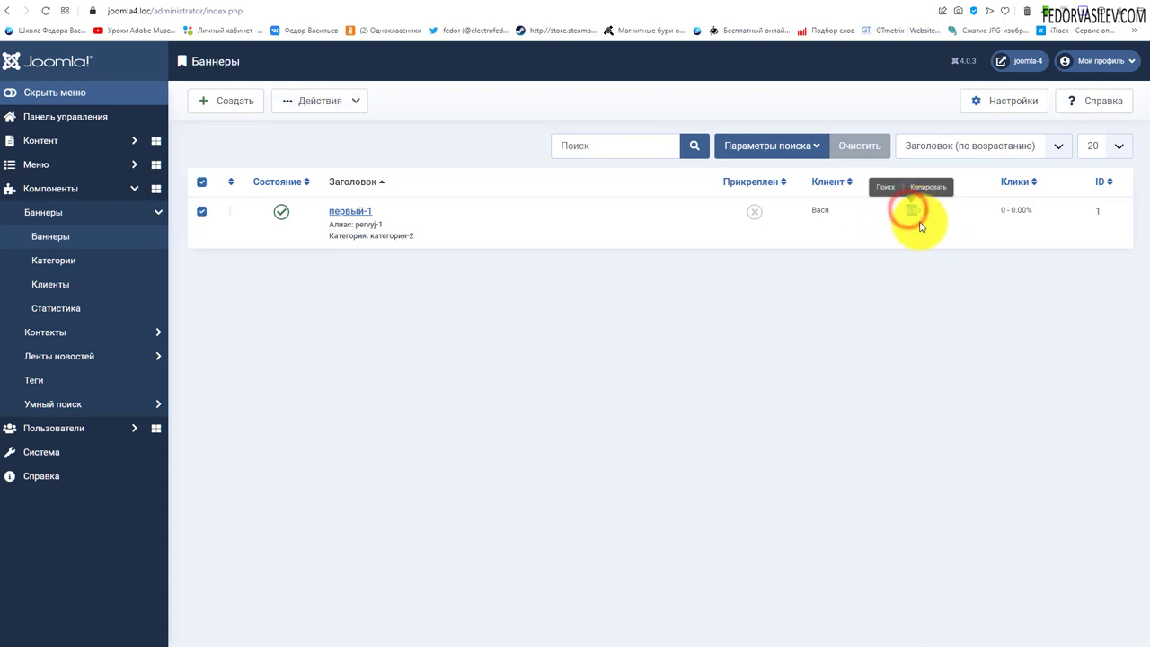
left_click(917, 226)
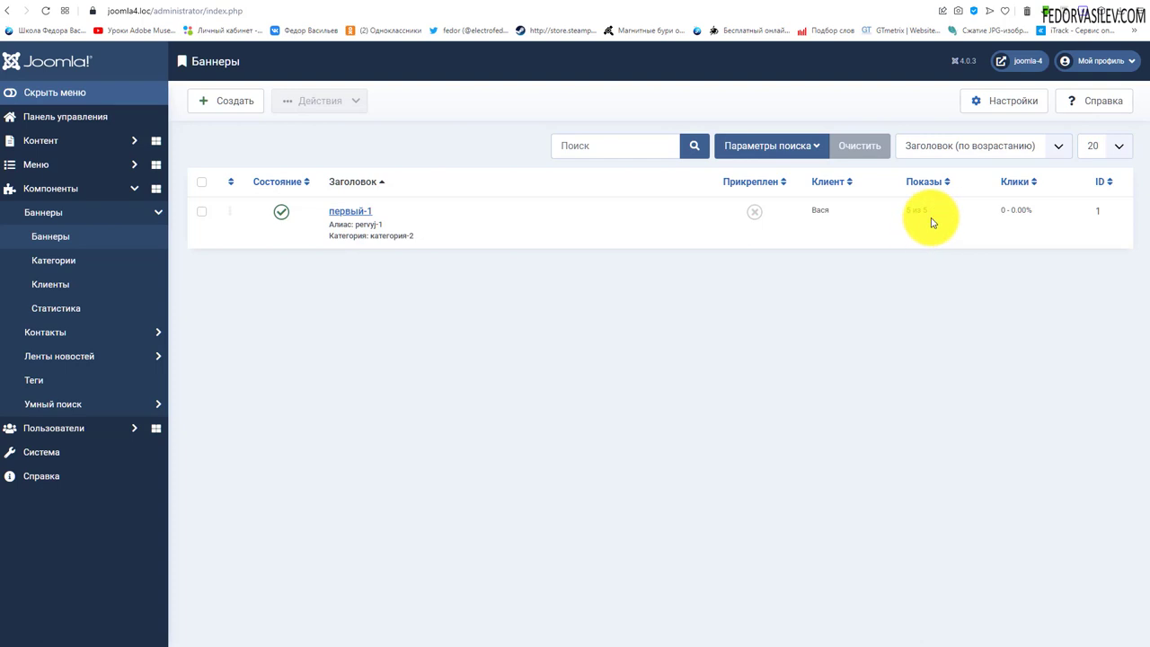
left_click_drag(922, 210, 906, 211)
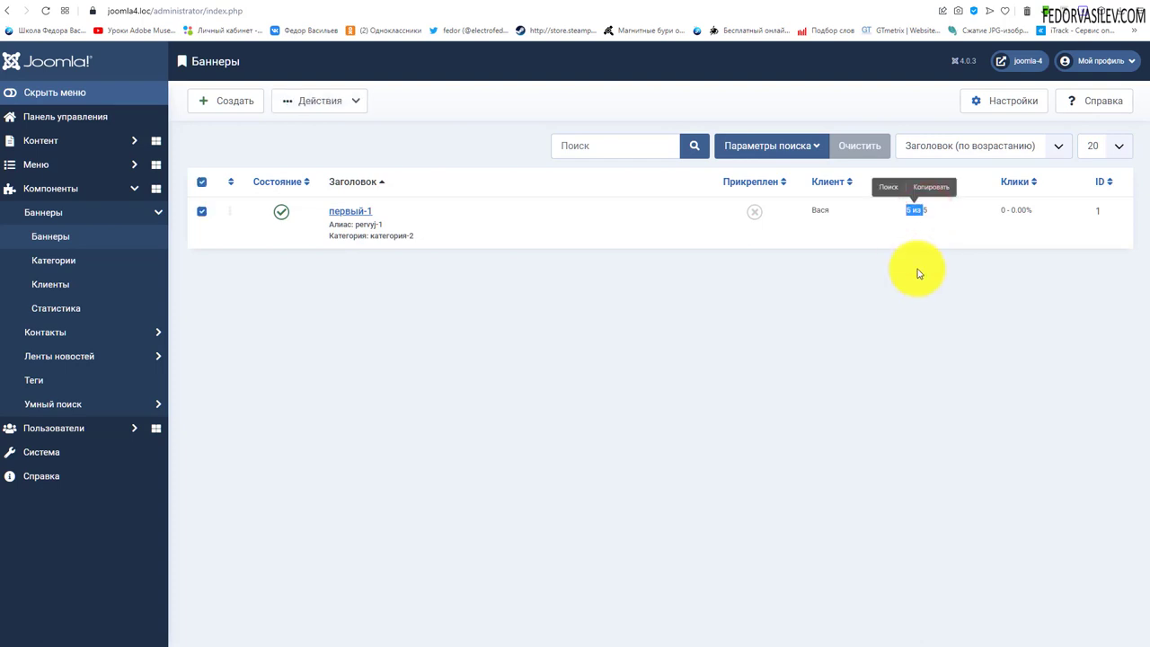
left_click(923, 253)
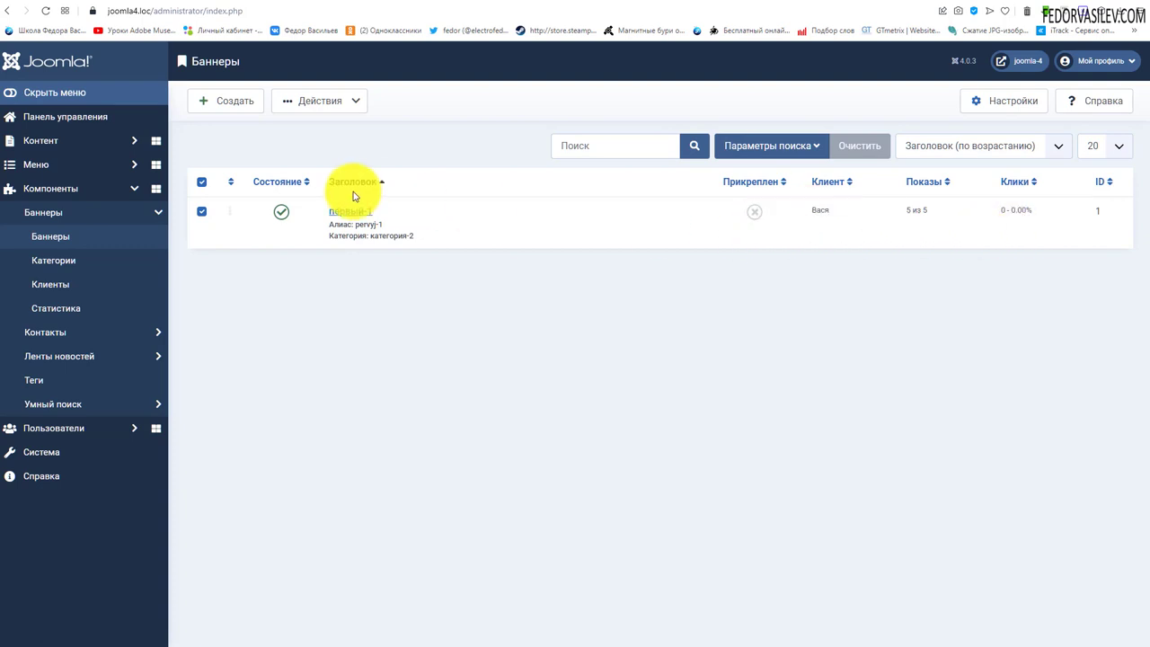
left_click(68, 232)
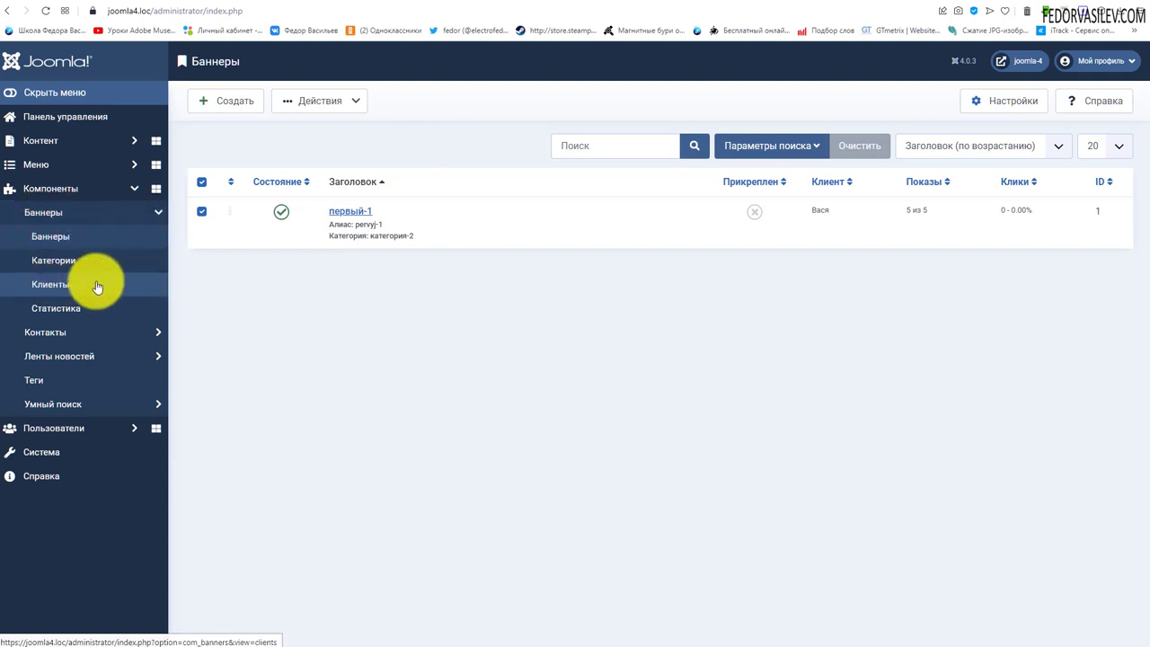
left_click(51, 195)
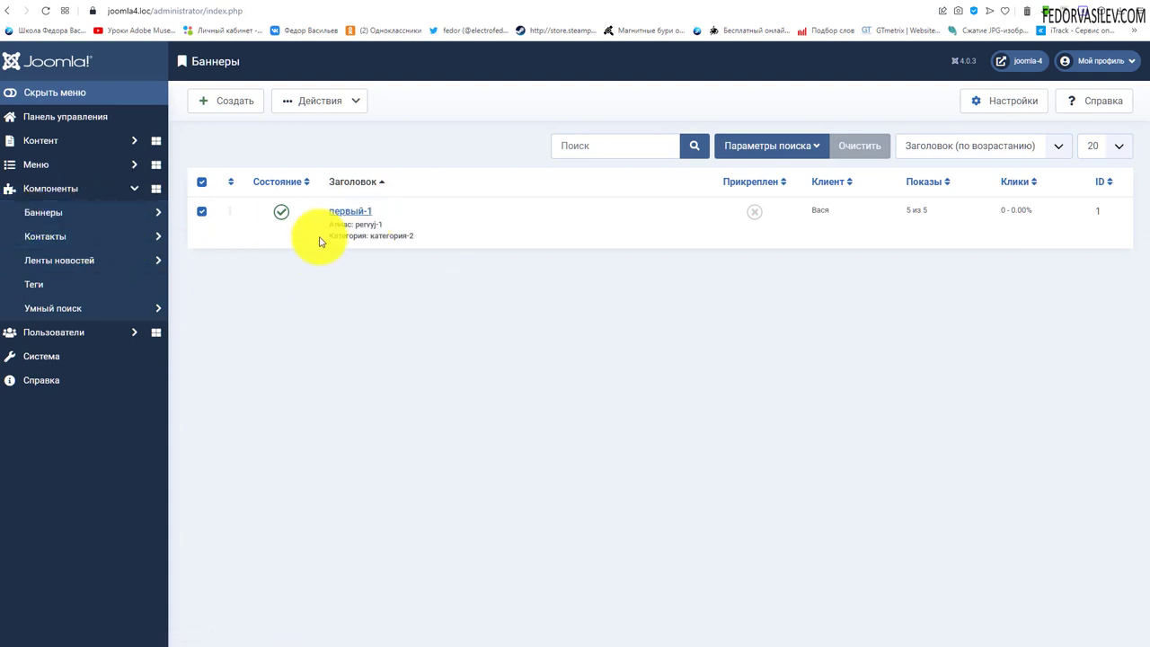
left_click(9, 216)
Open the "первый-1" banner, set its maximum impressions to "Без ограничений" and save it
left_click(337, 214)
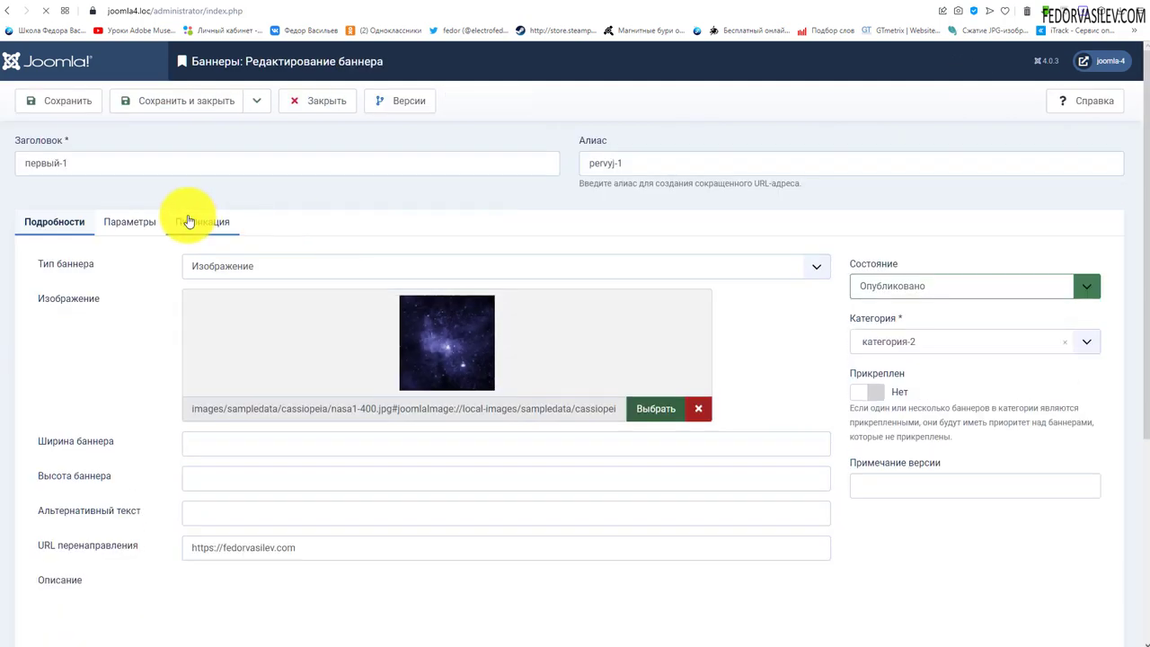
left_click(100, 223)
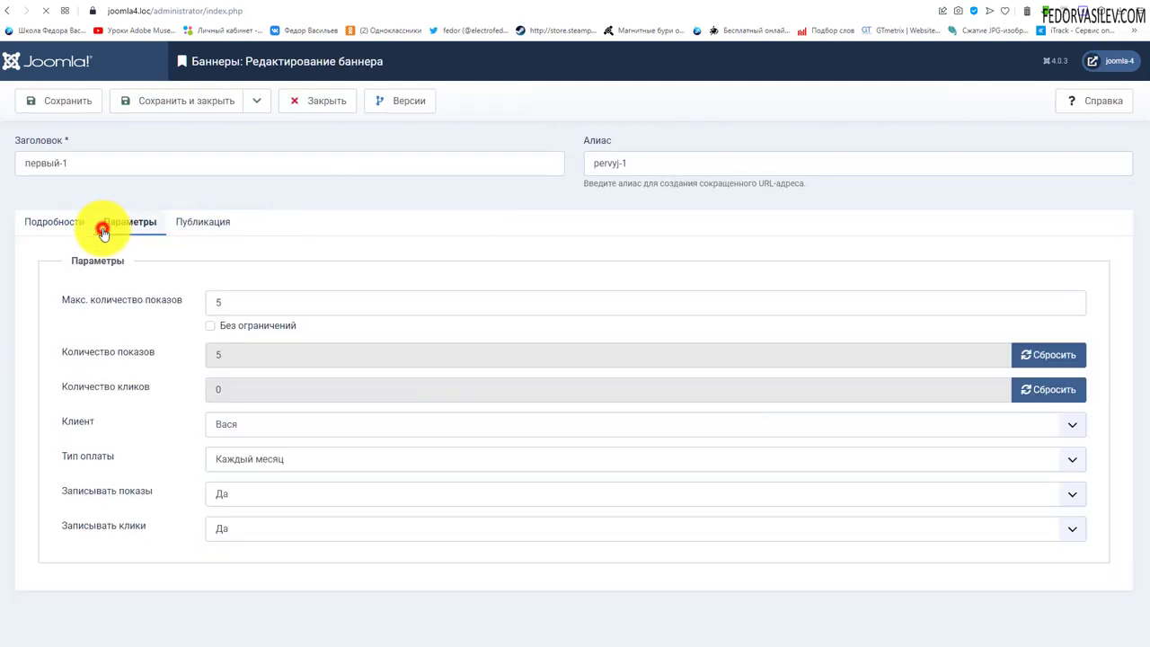
left_click(208, 326)
left_click(51, 101)
Reload the public home page, follow the sidebar banner's link, look through the linked site and close its window
left_click(180, 5)
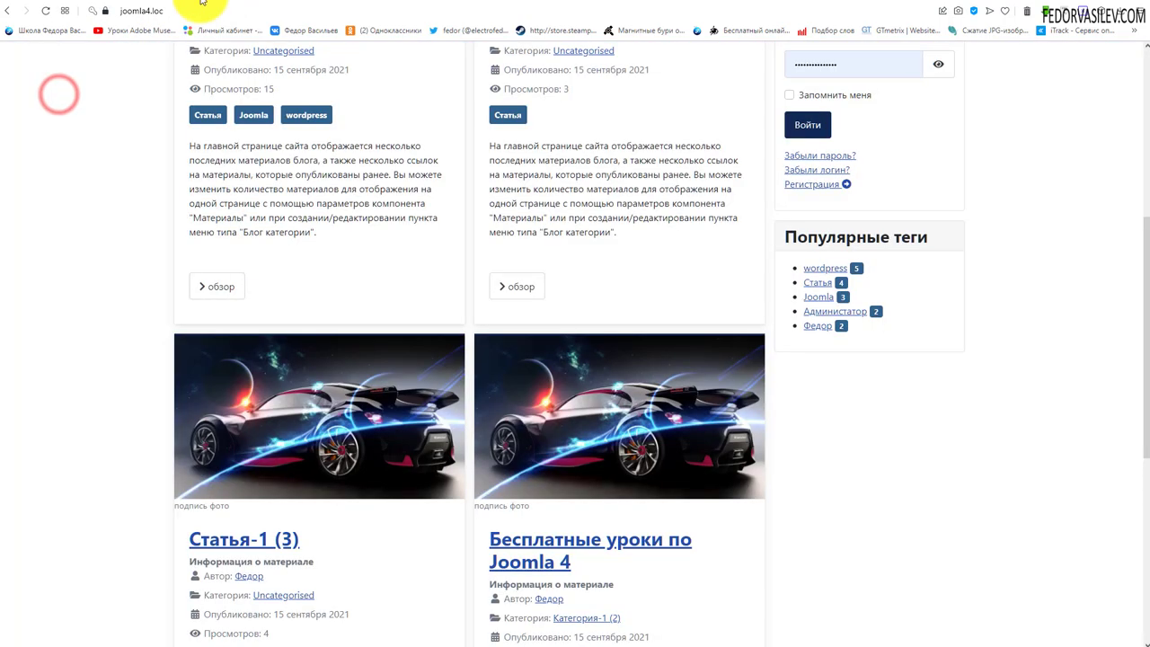
left_click(46, 12)
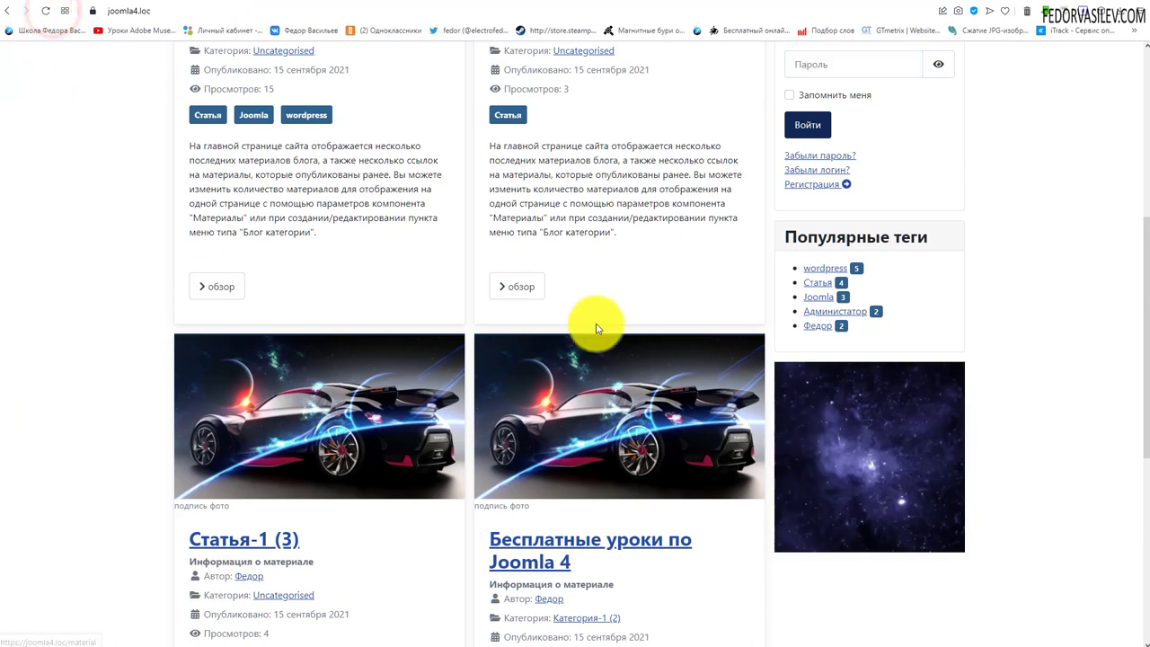
scroll(614, 306, "down", 2)
left_click(847, 282)
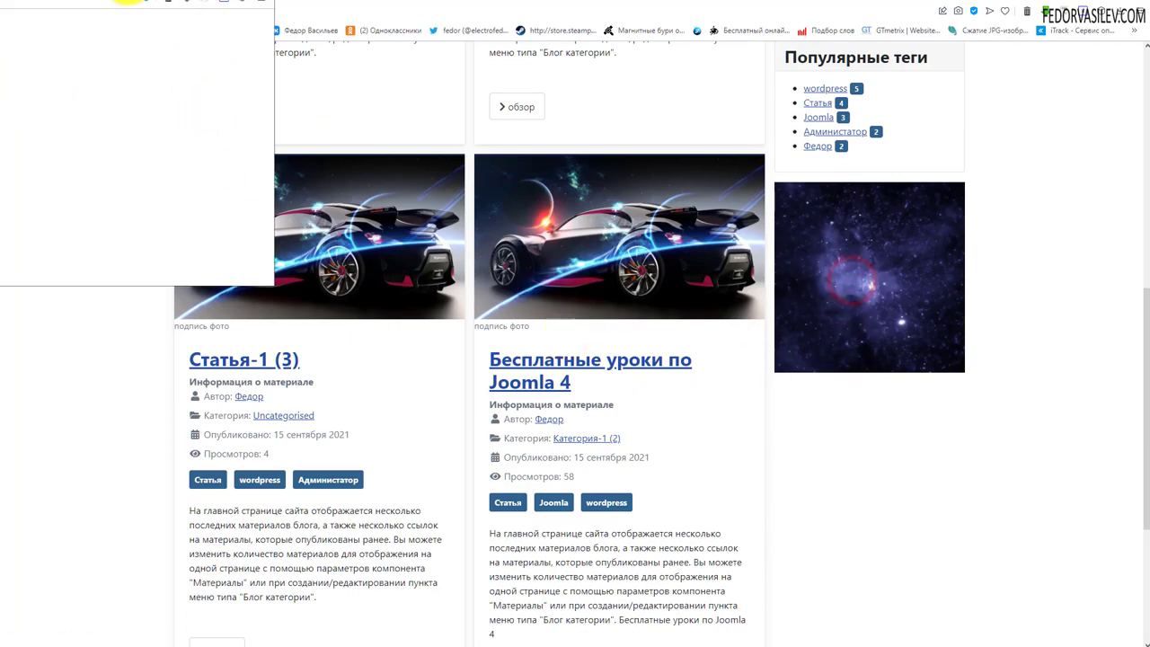
scroll(660, 253, "down", 5)
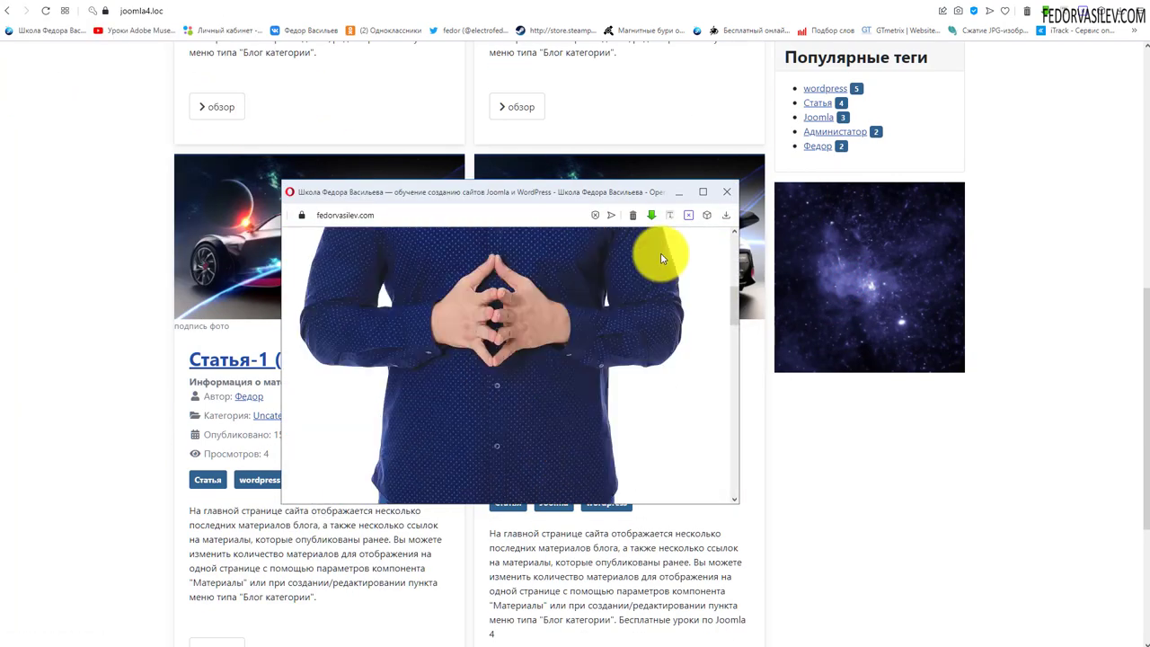
left_click(726, 190)
Reload the home page once more, follow the banner's link a second time and close the linked site's window
left_click(45, 12)
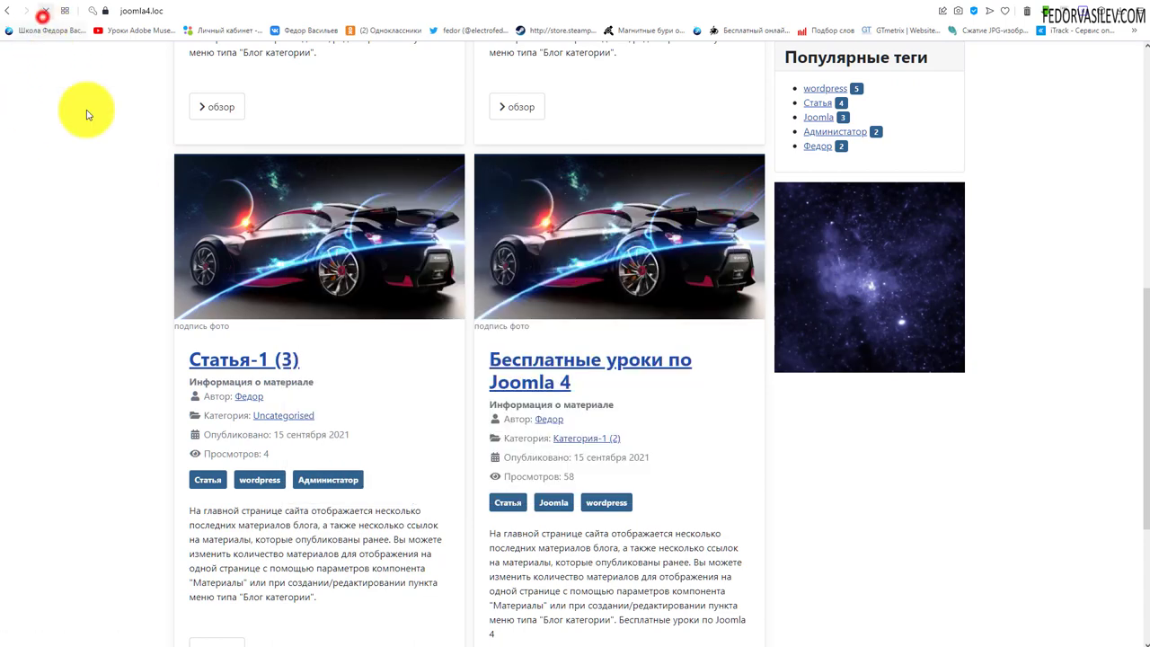
left_click(827, 297)
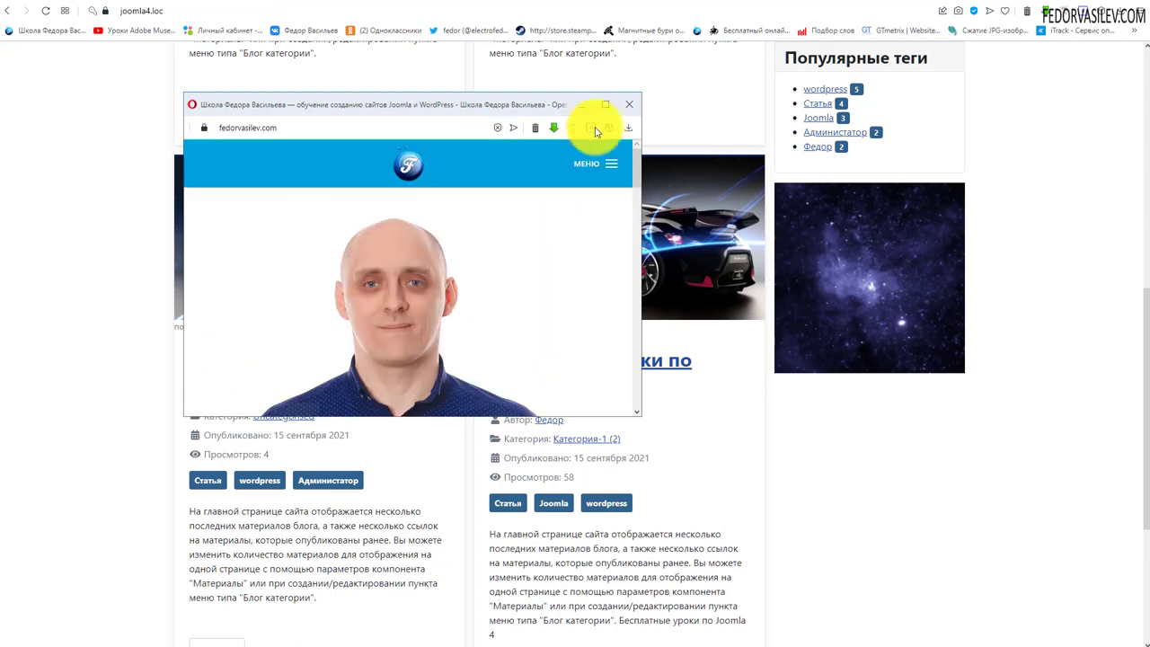
left_click(626, 105)
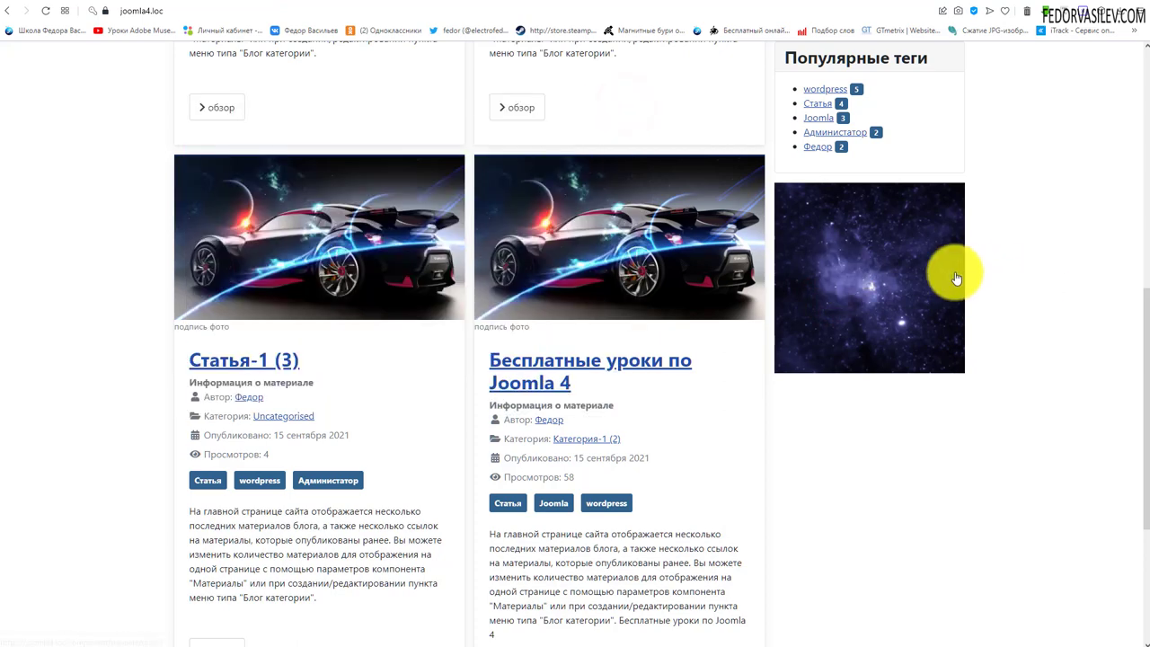
Close the banner editor in the administrator, reload the banner list and examine the "Клики" value of the "первый-1" banner
left_click(85, 4)
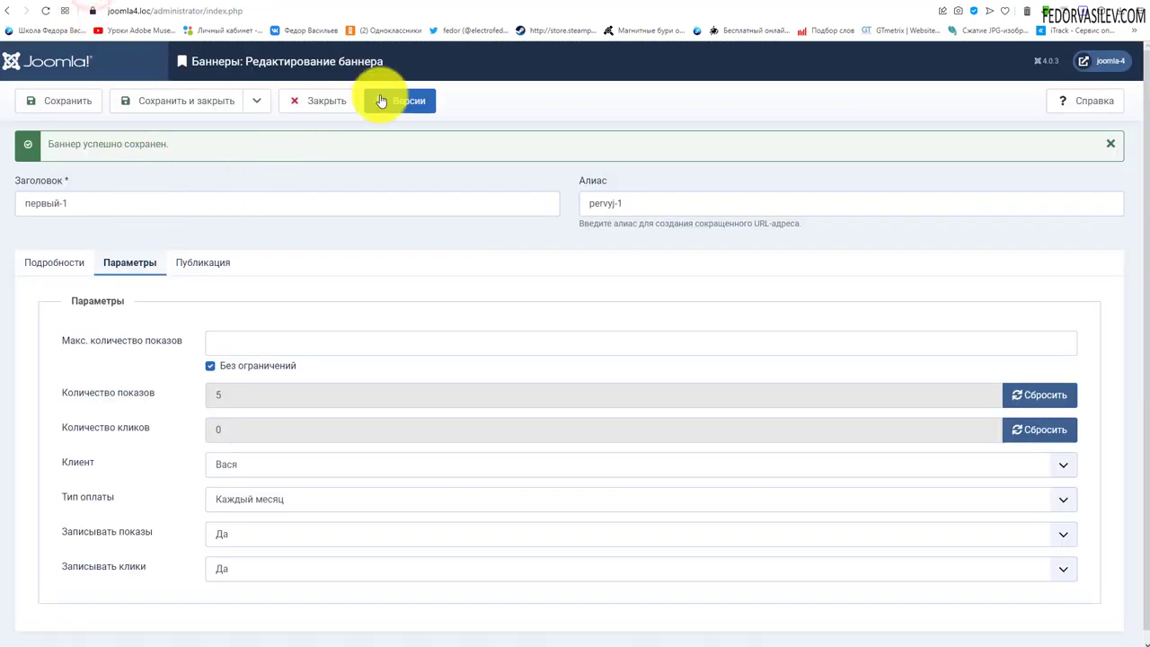
left_click(341, 96)
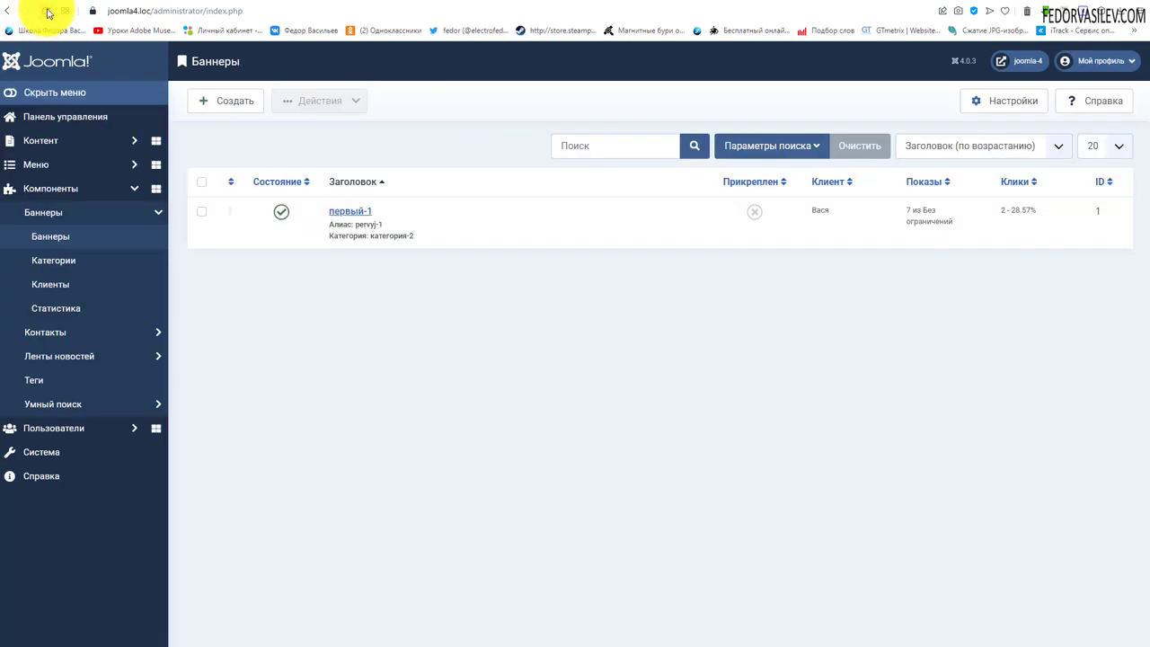
left_click(47, 11)
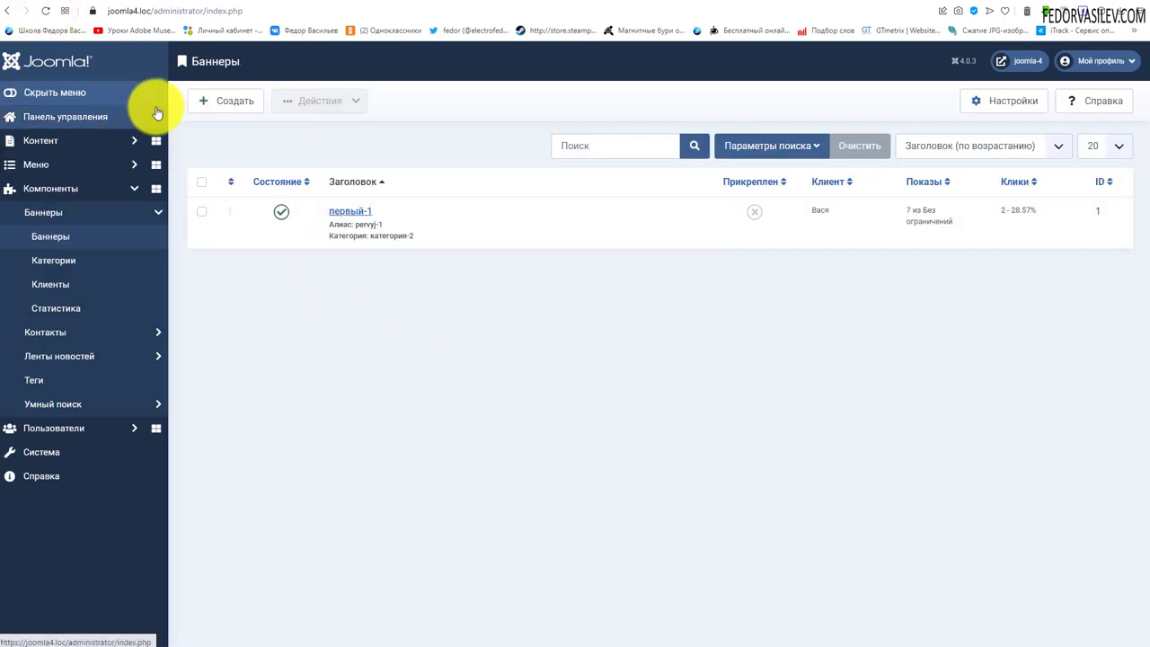
left_click_drag(999, 212, 1030, 212)
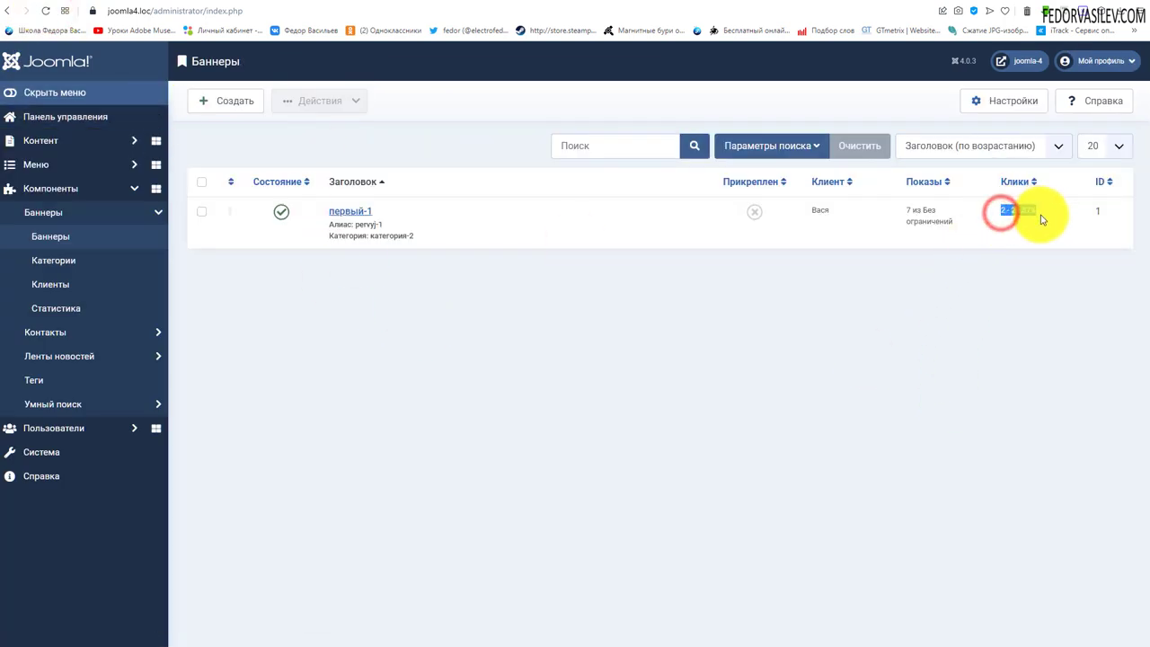
left_click(1013, 224)
left_click(1016, 240)
left_click(1004, 212)
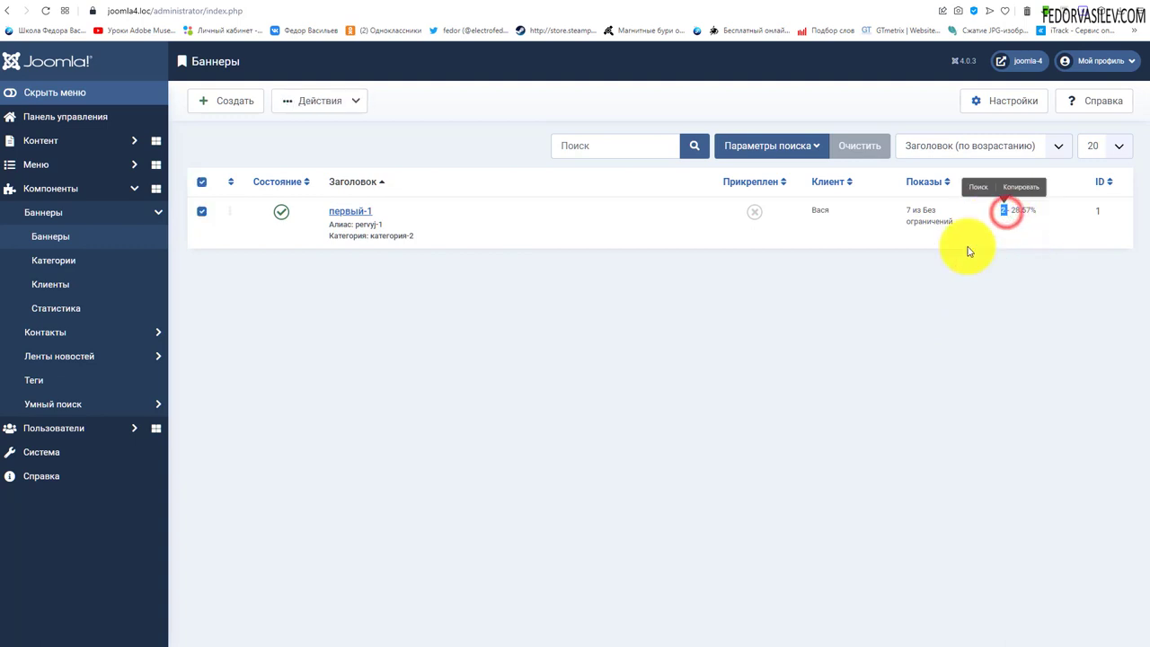
left_click(997, 226)
left_click_drag(1000, 210, 1030, 212)
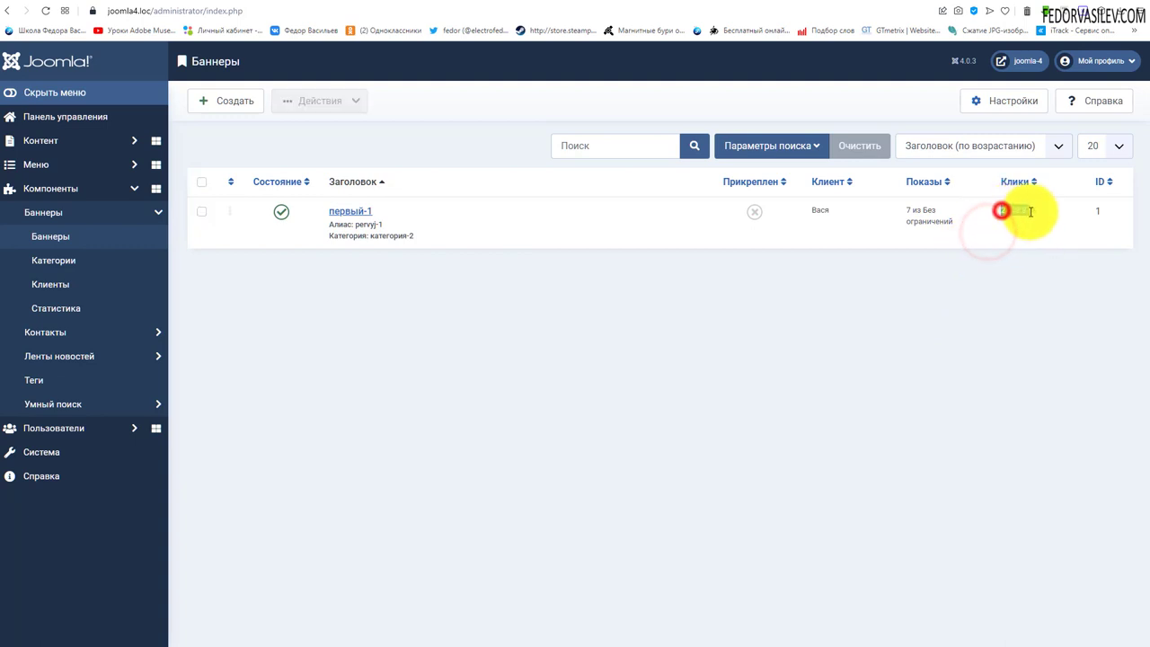
left_click(988, 267)
Open the "Баннеры" component settings and review the available "Тип оплаты" options
left_click(985, 105)
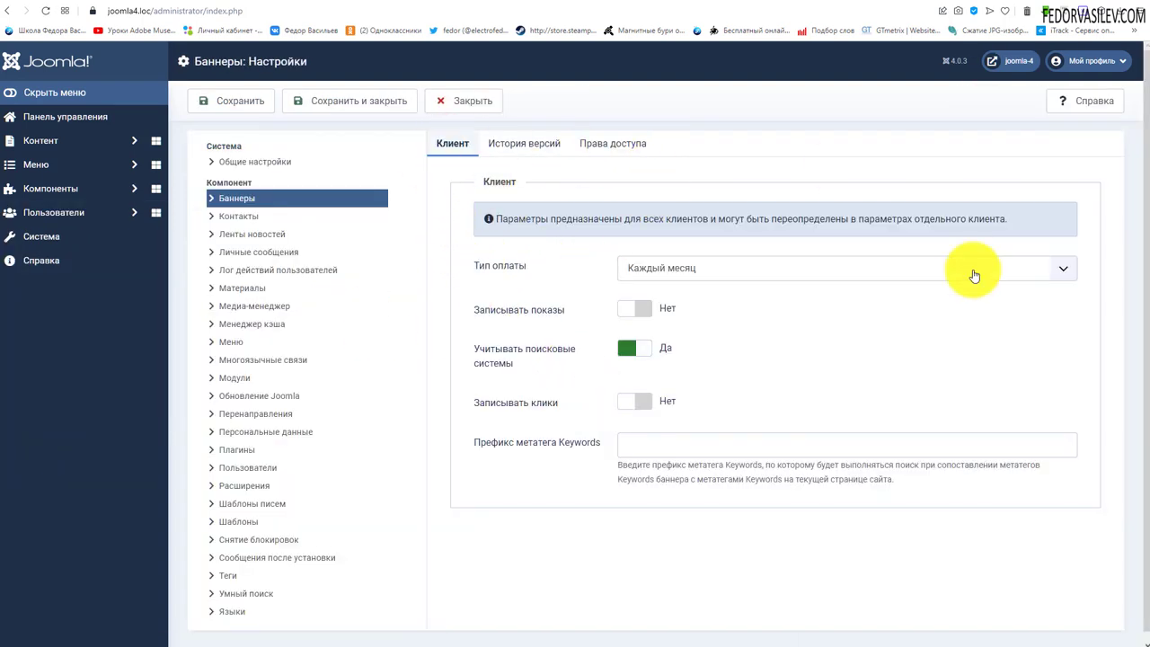
left_click(681, 269)
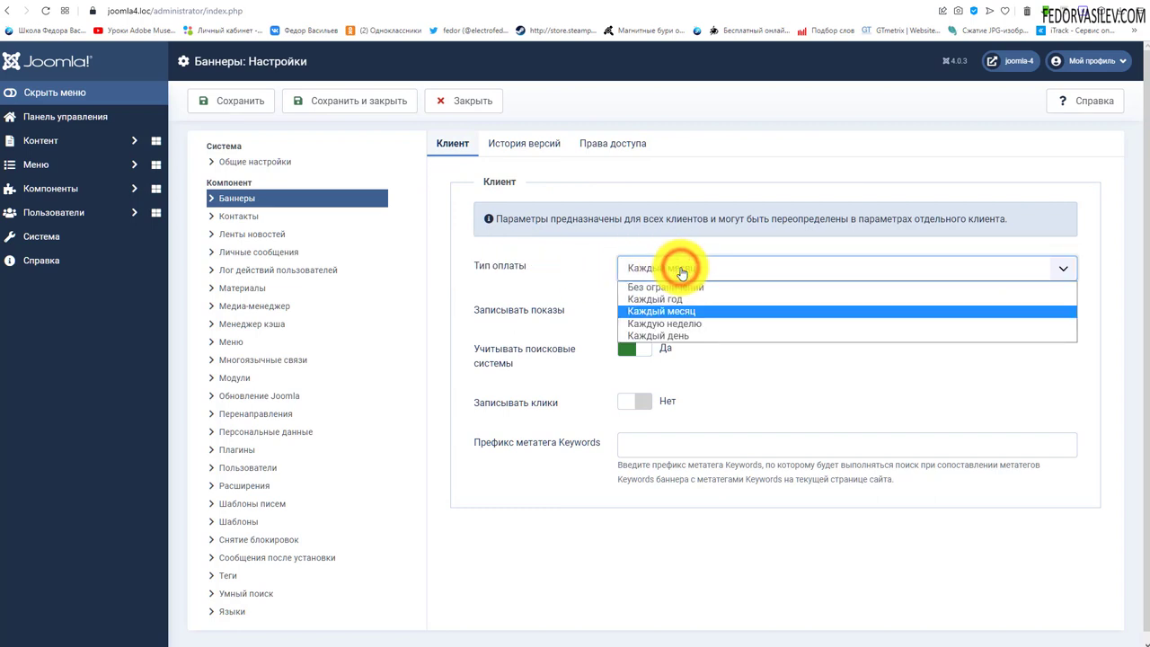
left_click(567, 292)
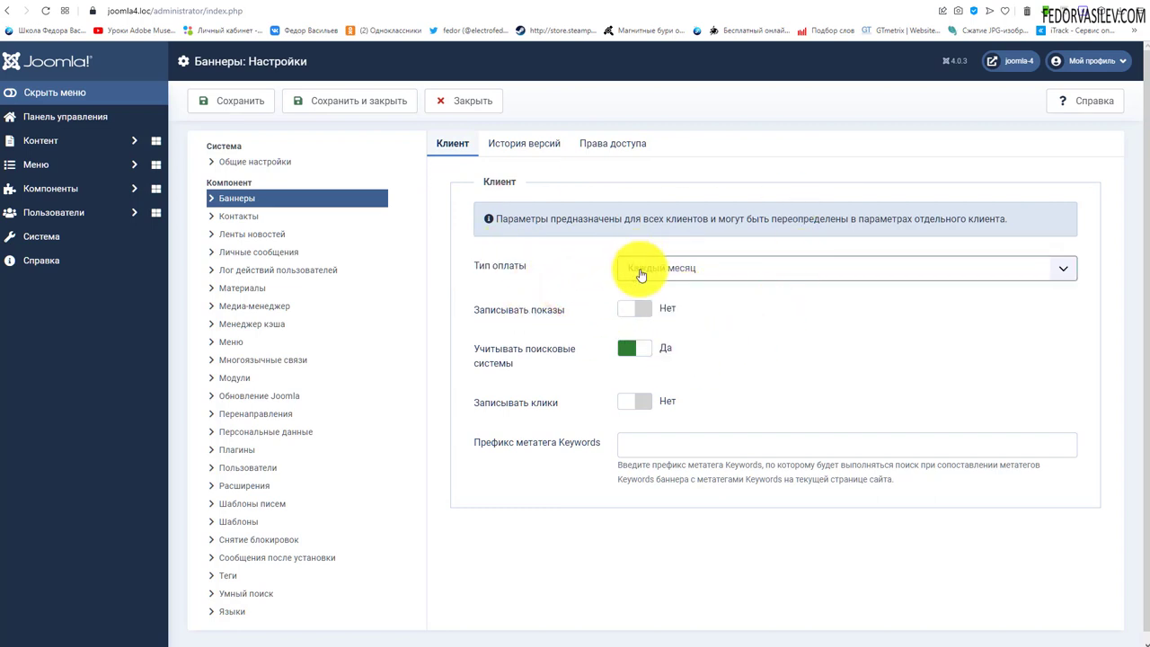
left_click(640, 268)
left_click(564, 267)
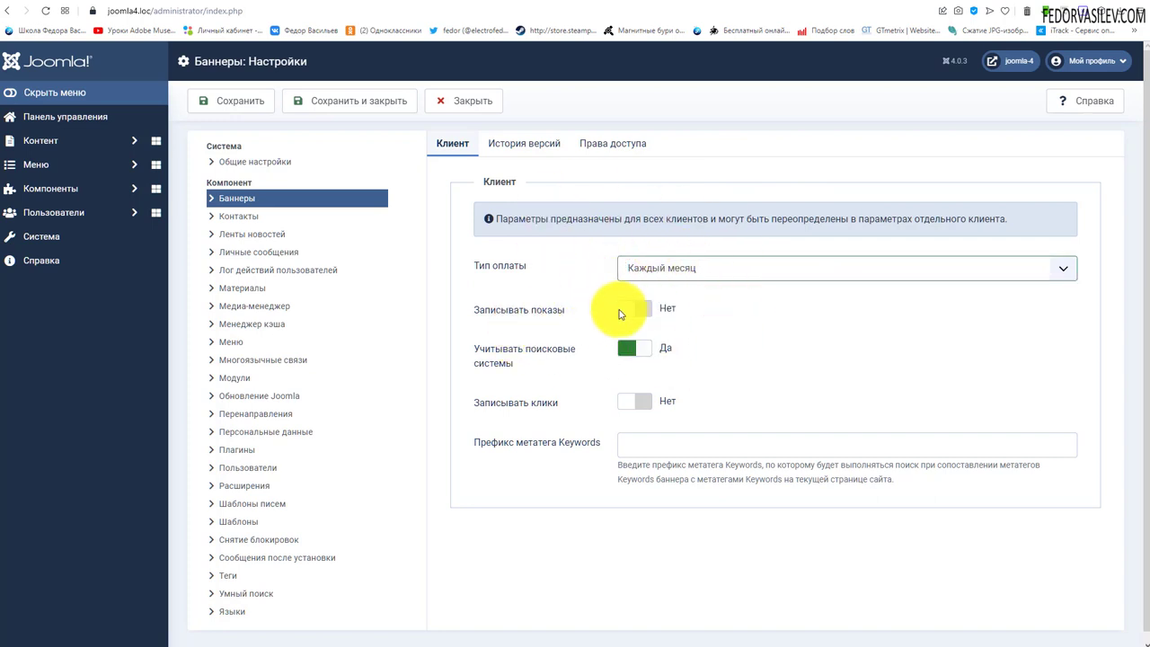
Set both "Записывать показы" and "Записывать клики" to "Да" in the component's client settings
left_click(631, 308)
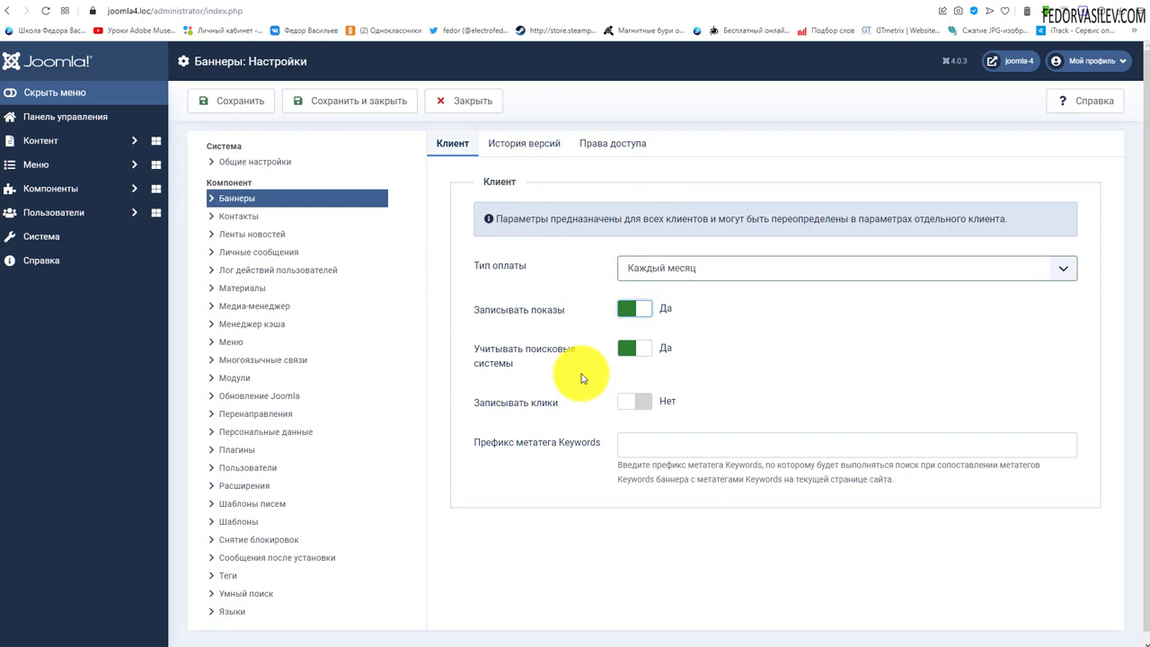
left_click(649, 349)
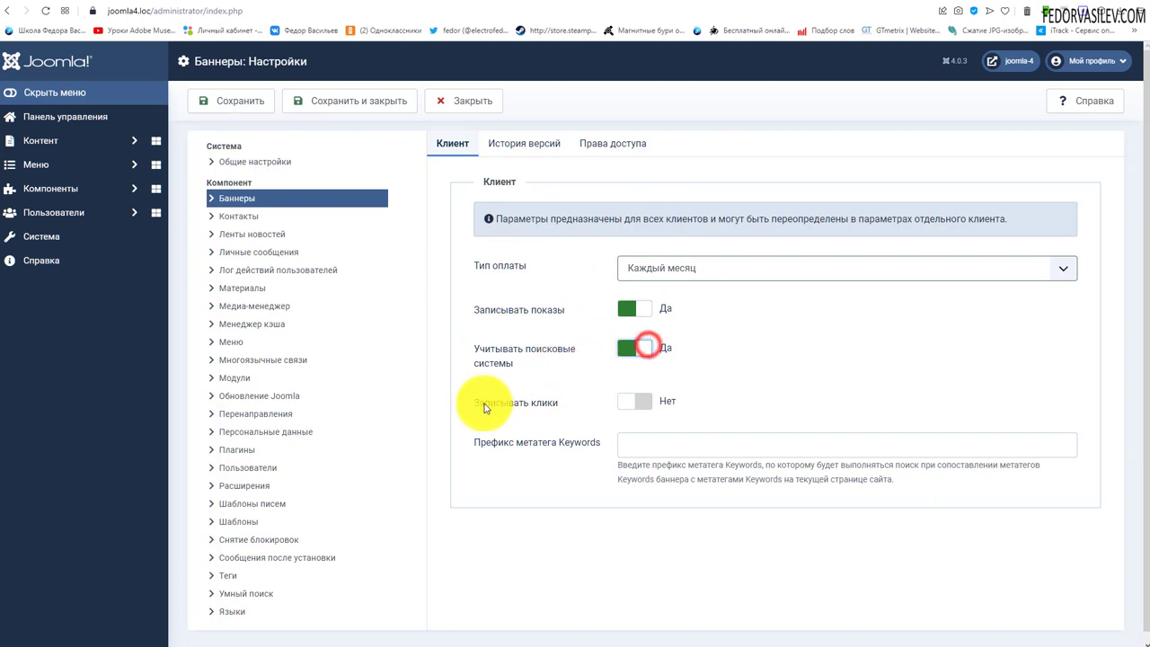
left_click(644, 401)
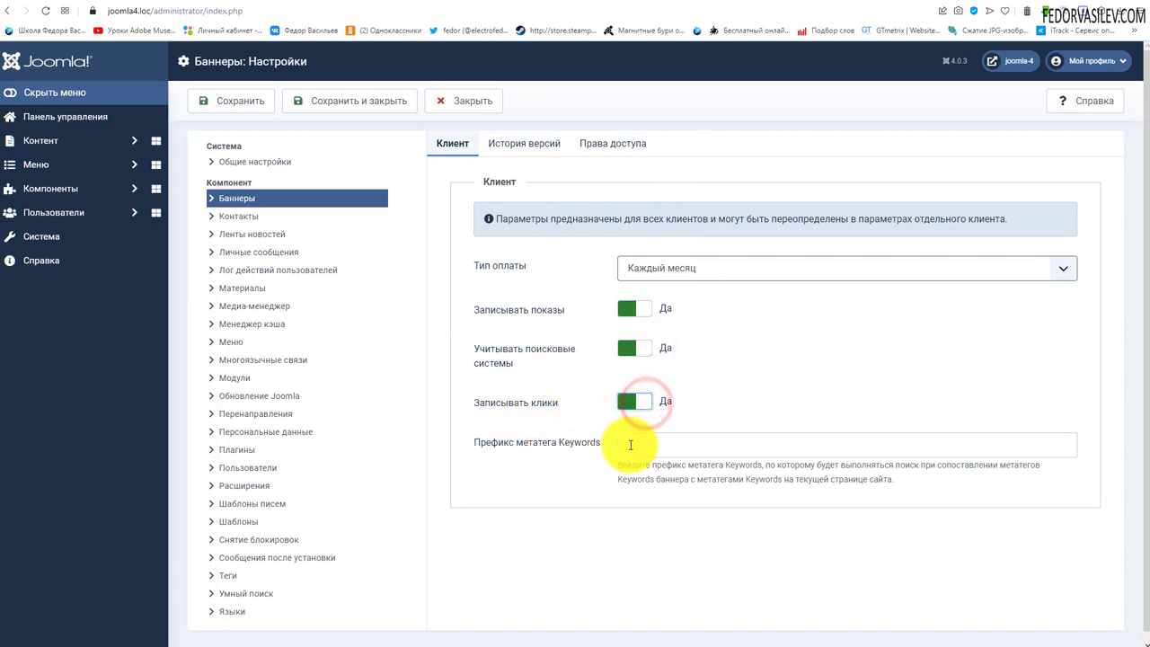
left_click(664, 444)
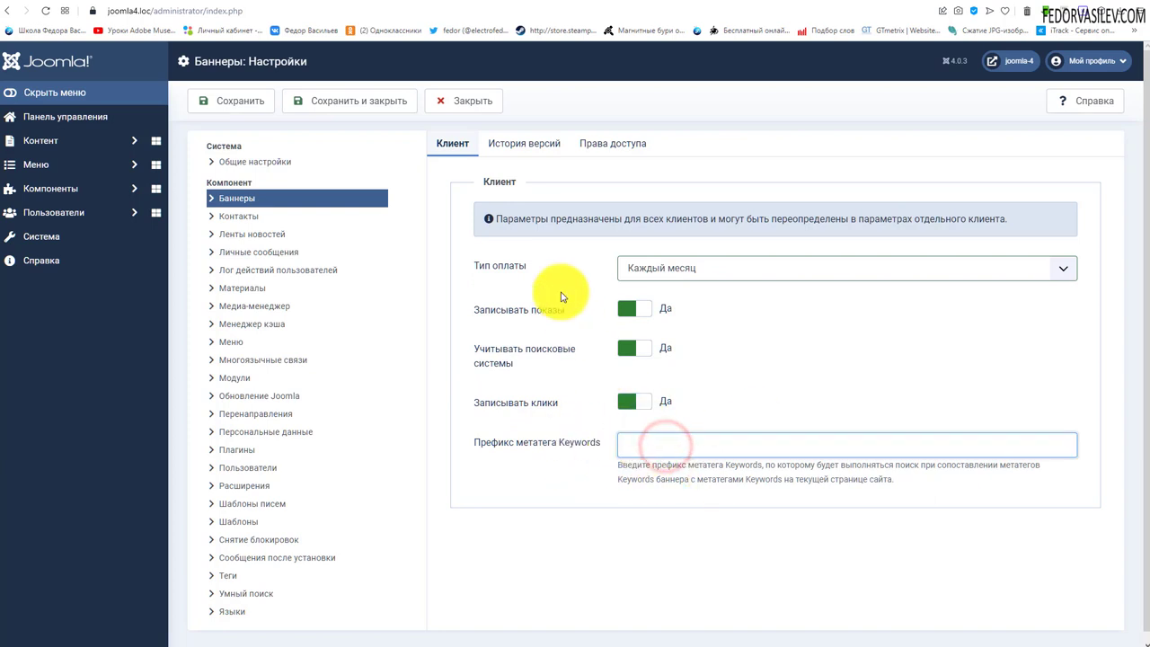
Examine the component's "История версий" and "Права доступа" settings, trying version history off and on again
left_click(510, 143)
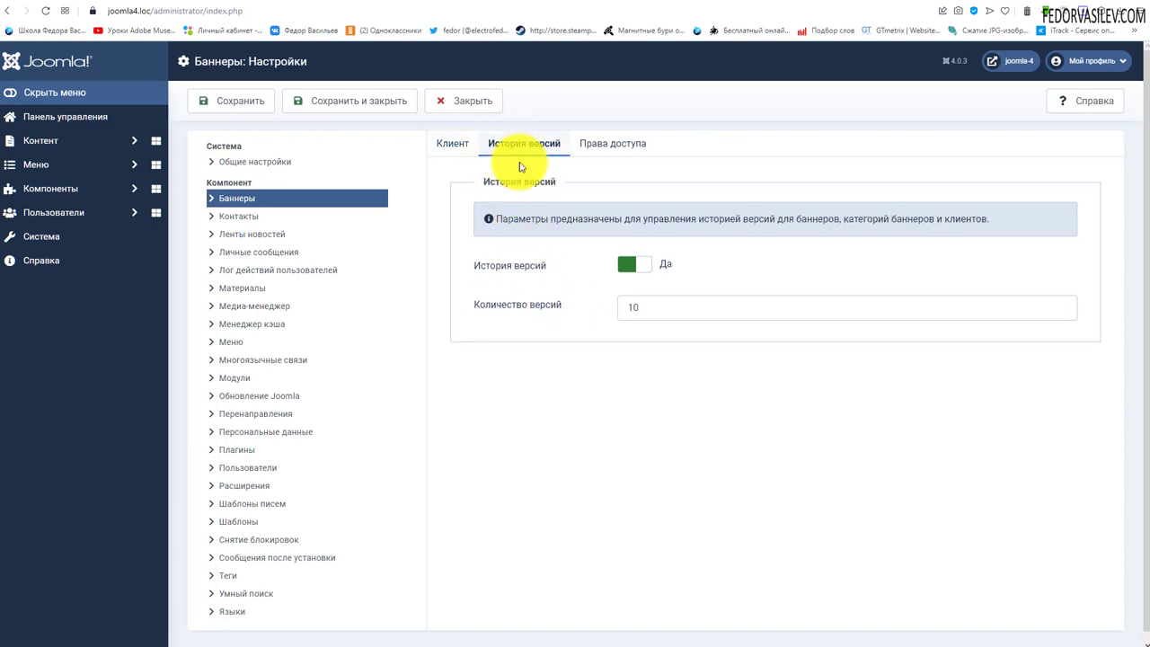
left_click(627, 267)
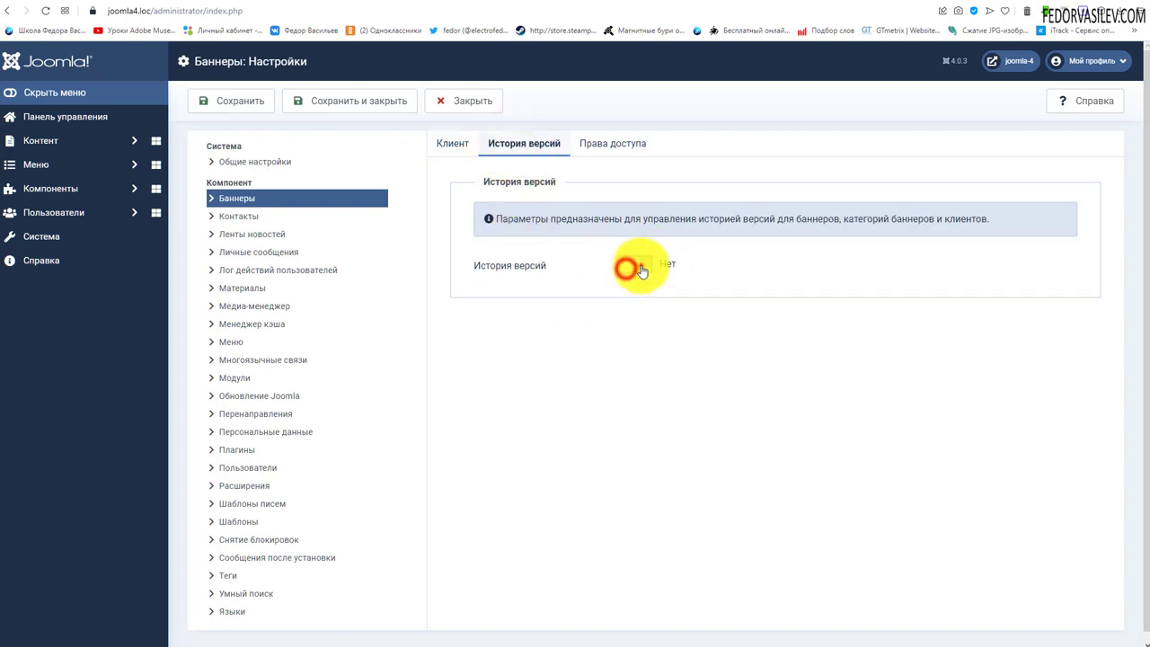
left_click(638, 268)
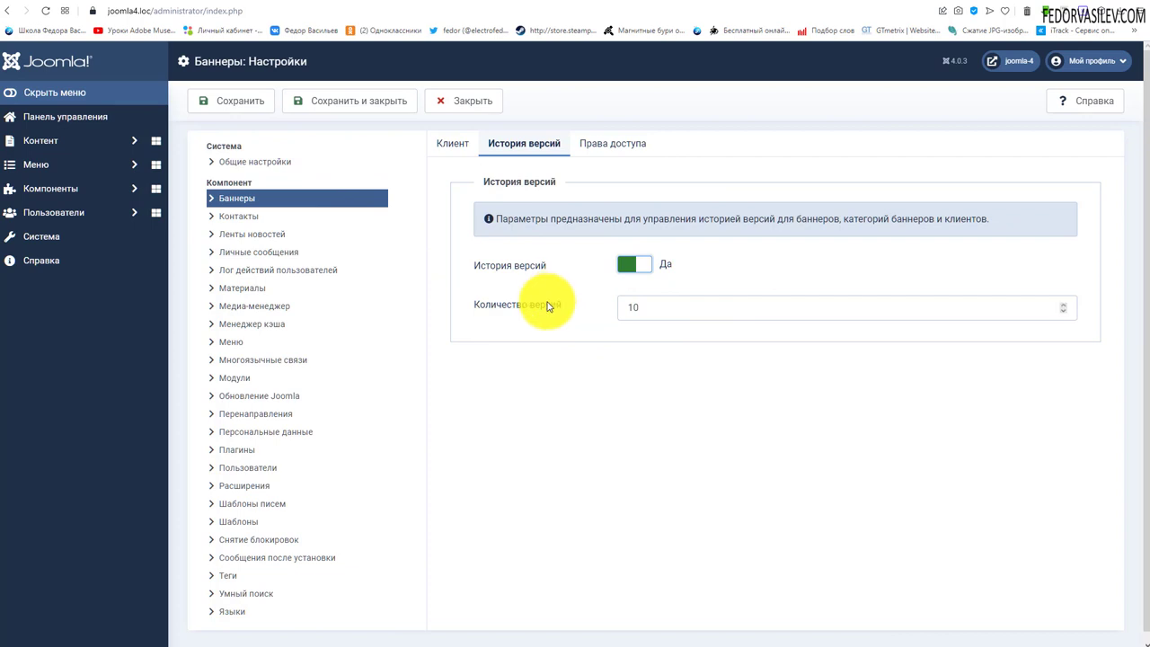
left_click(611, 144)
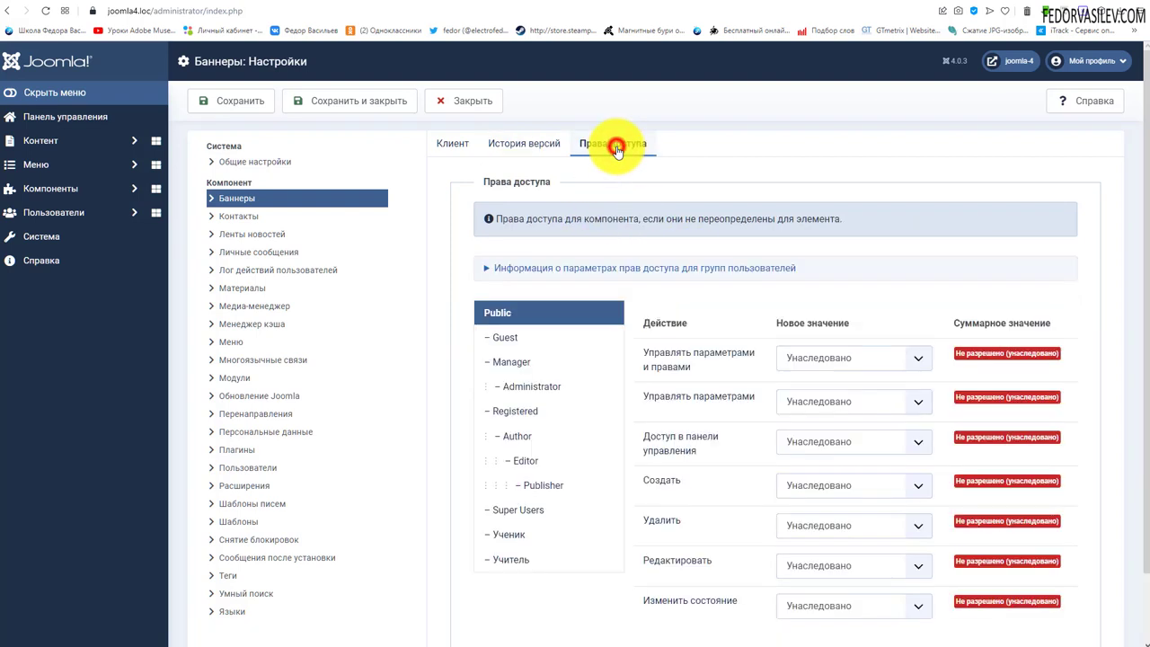
left_click(444, 146)
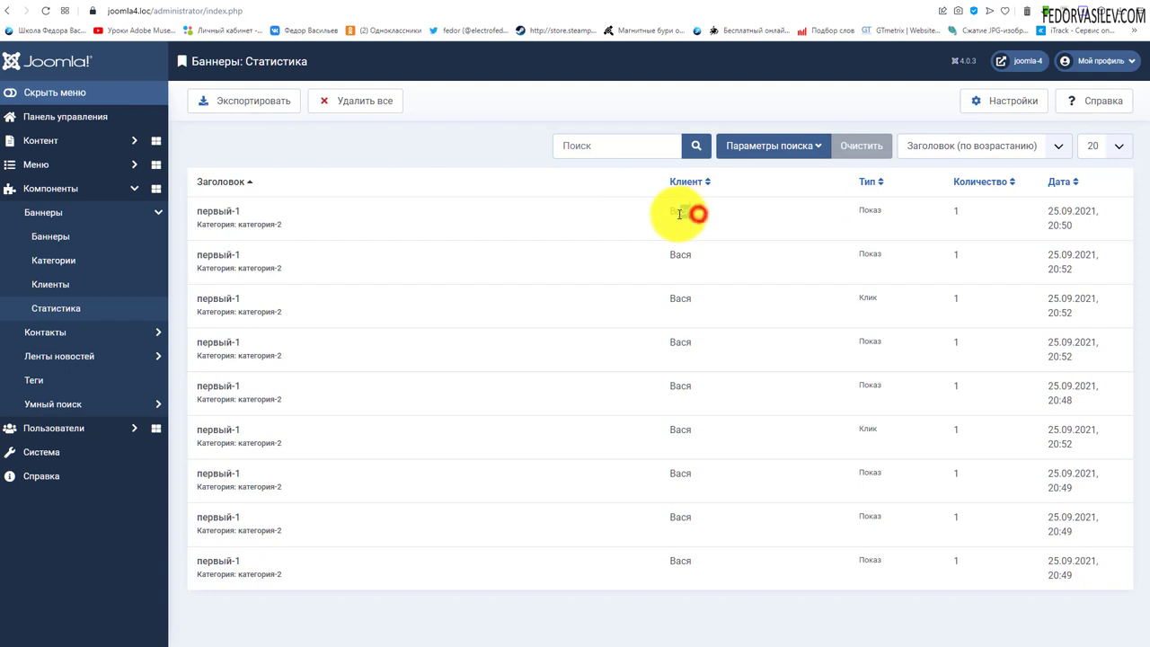
Examine the banner statistics and the export options for file compression and file name, leaving without exporting
left_click(585, 237)
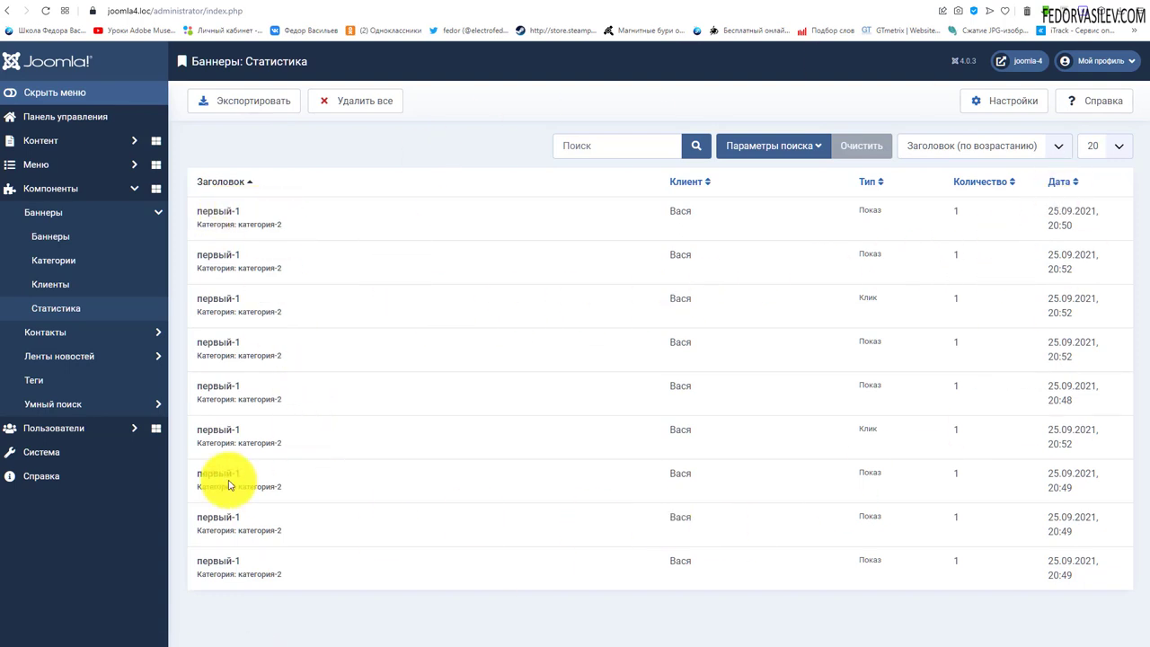
left_click(238, 106)
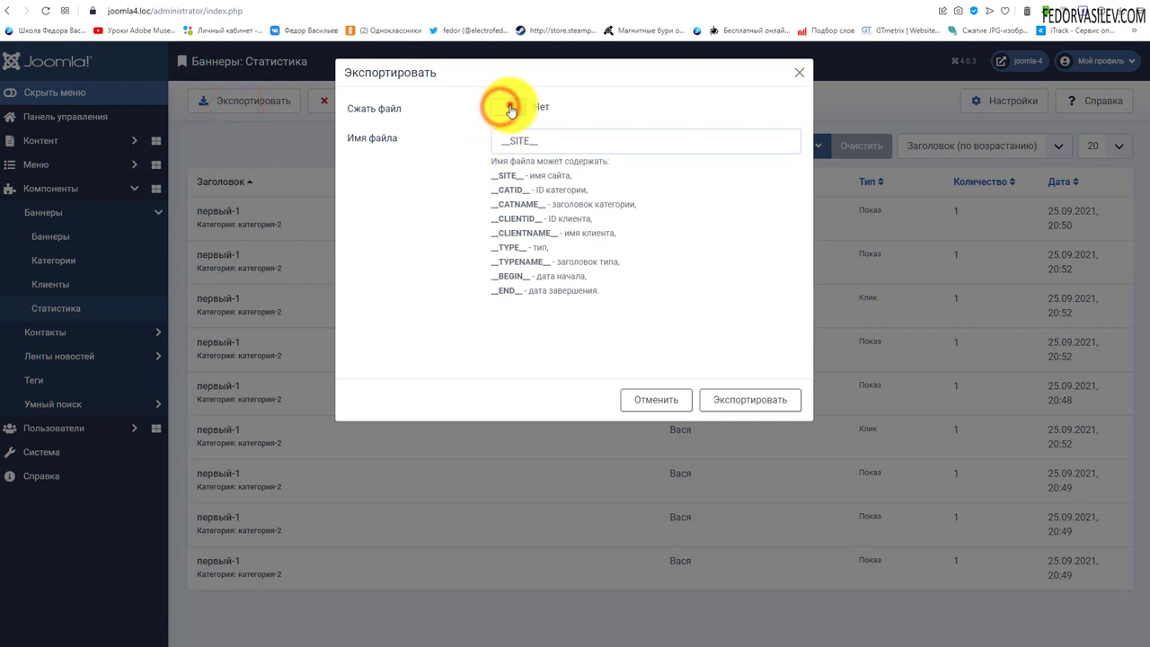
left_click(510, 109)
left_click(530, 141)
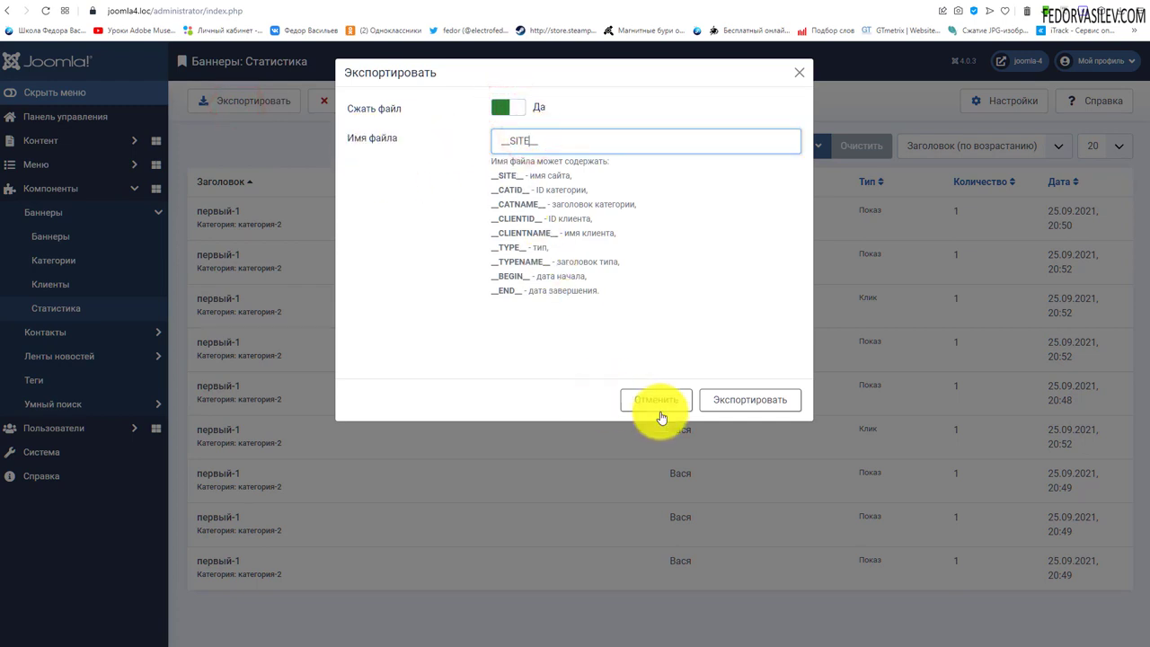
left_click(796, 74)
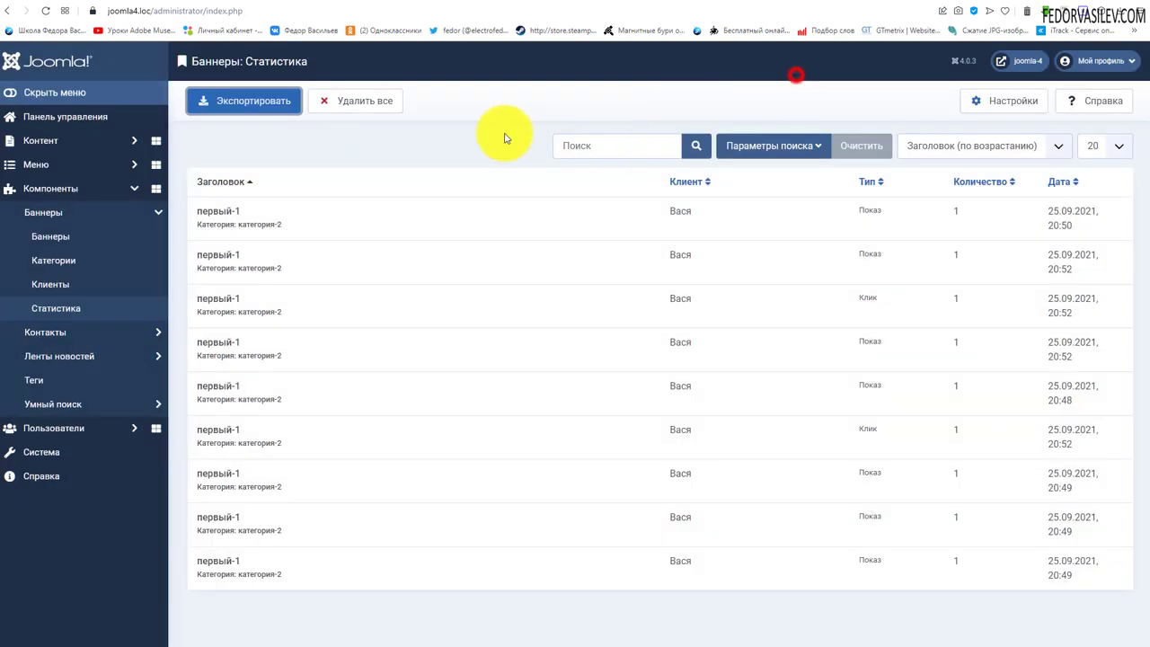
Delete all banner statistics records and confirm the deletion
left_click(346, 108)
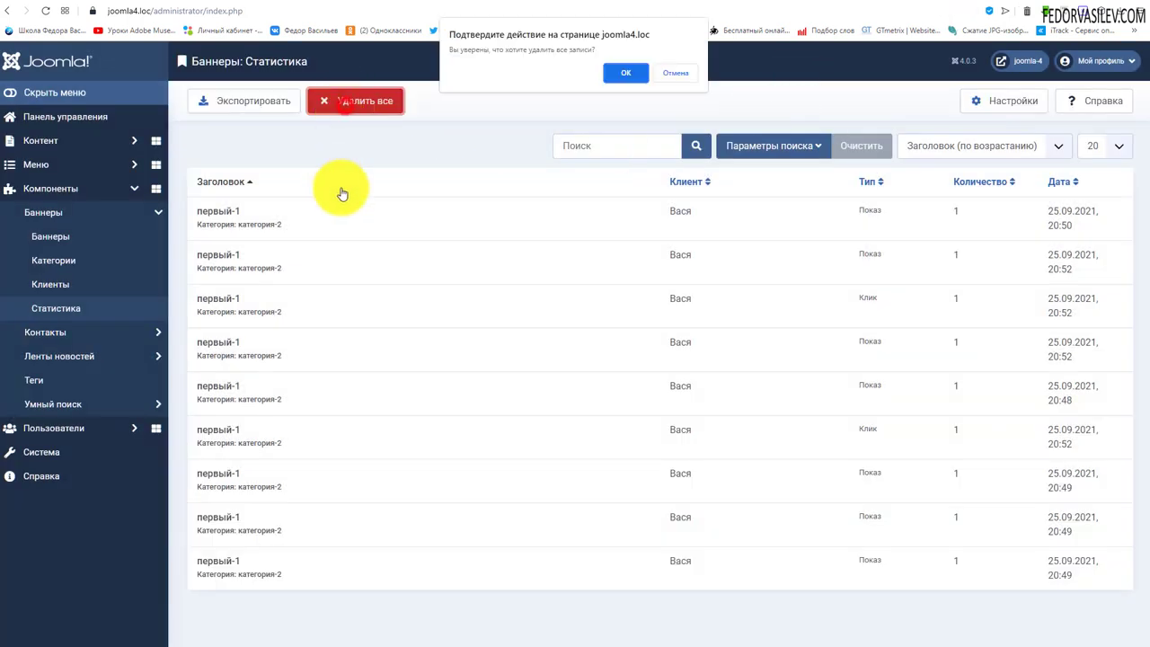
left_click(620, 76)
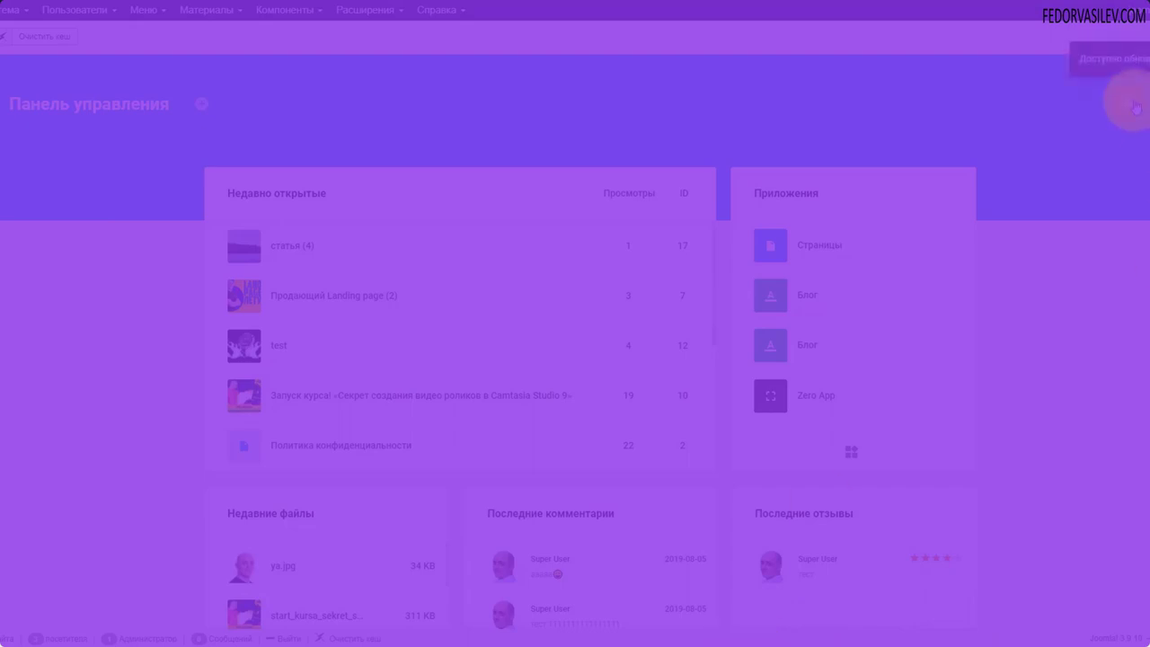
left_click(1138, 110)
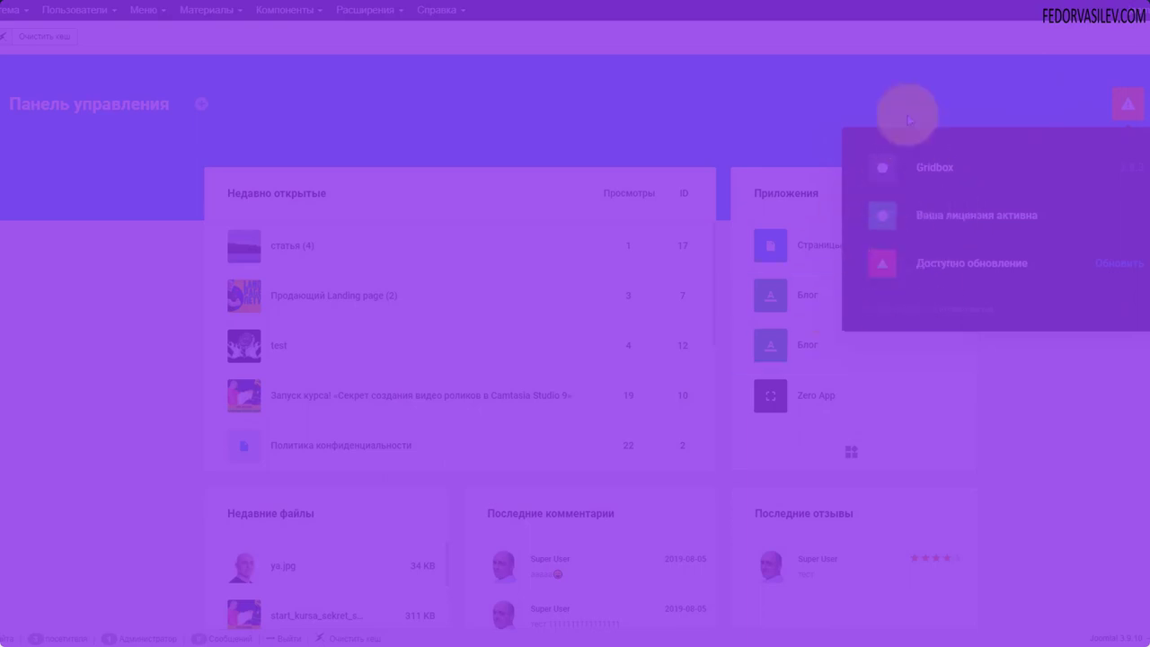
left_click(851, 451)
left_click(40, 217)
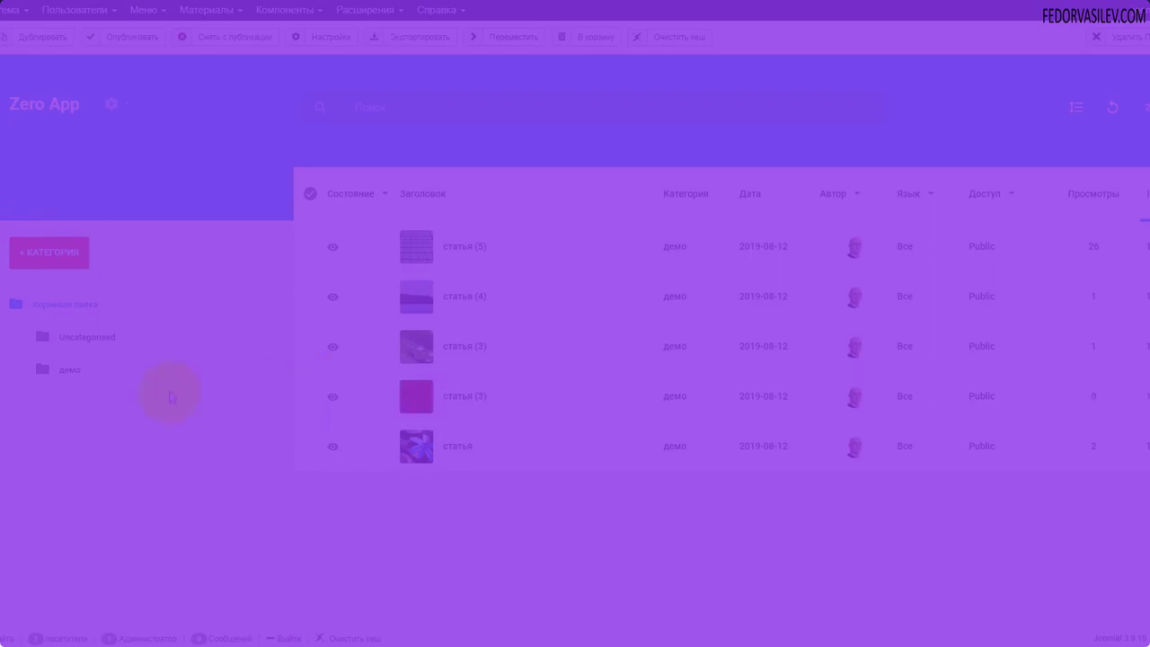
left_click(110, 104)
left_click(121, 273)
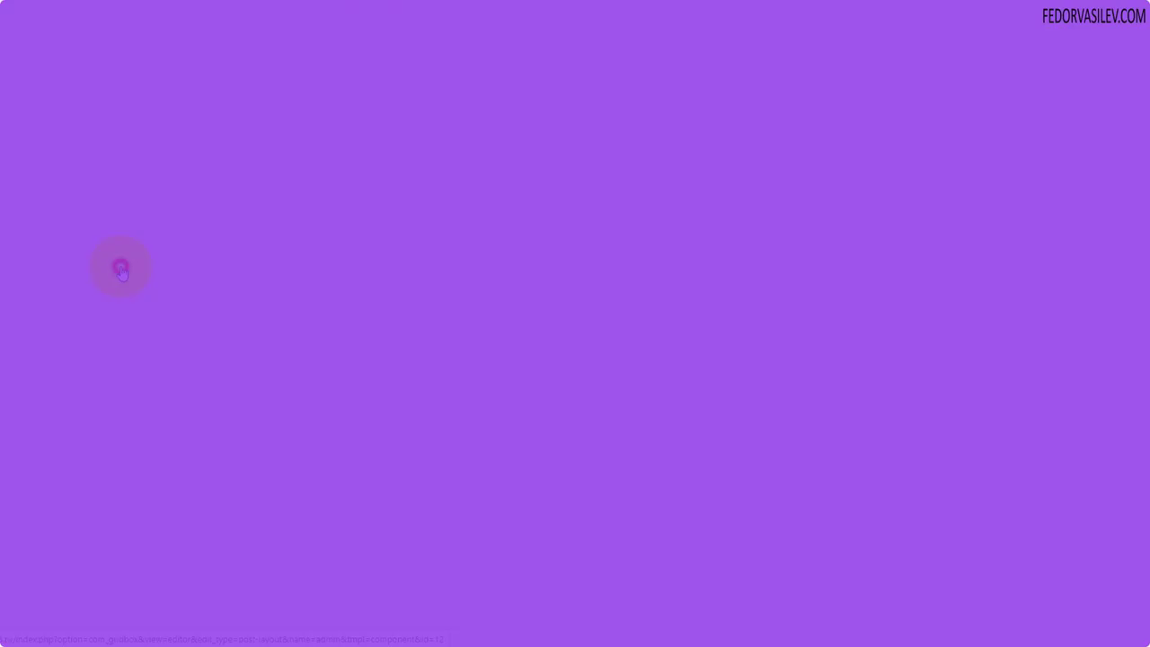